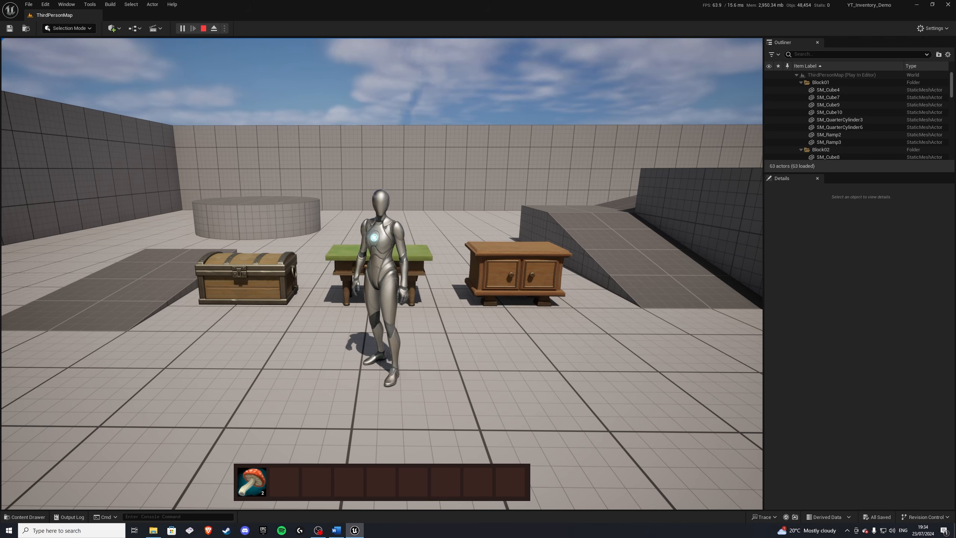
Step: Walk up to the chest, open it to look over its contents, and close it again
key(a)
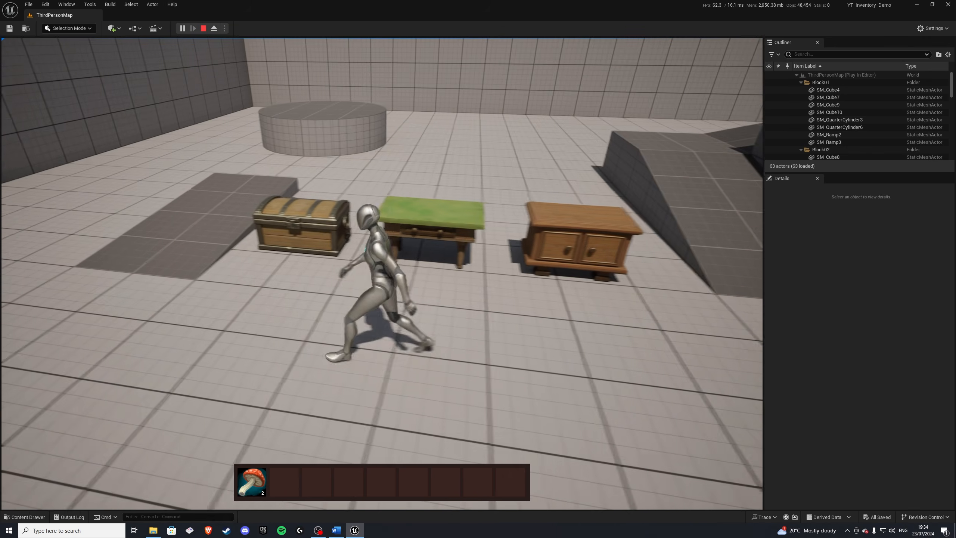
key(w)
key(e)
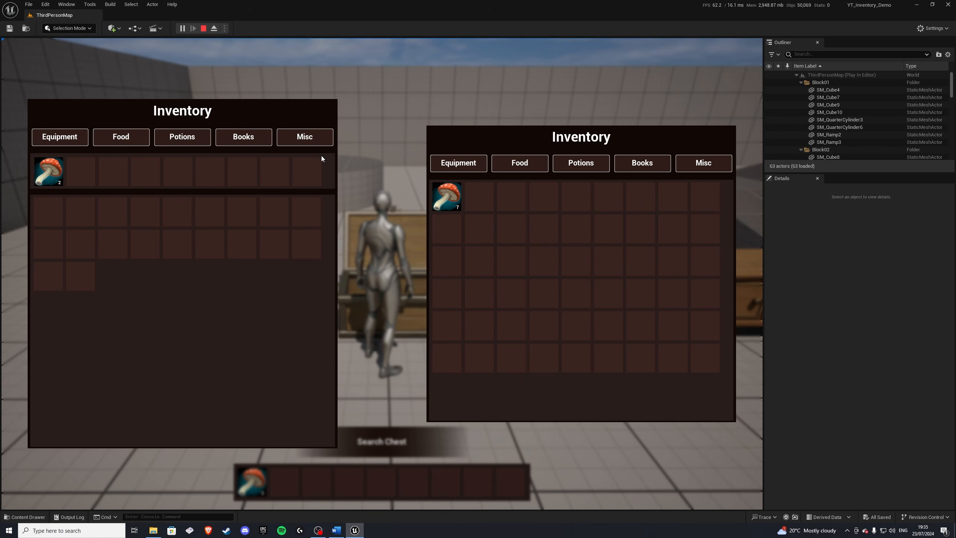
right_click(449, 190)
right_click(49, 174)
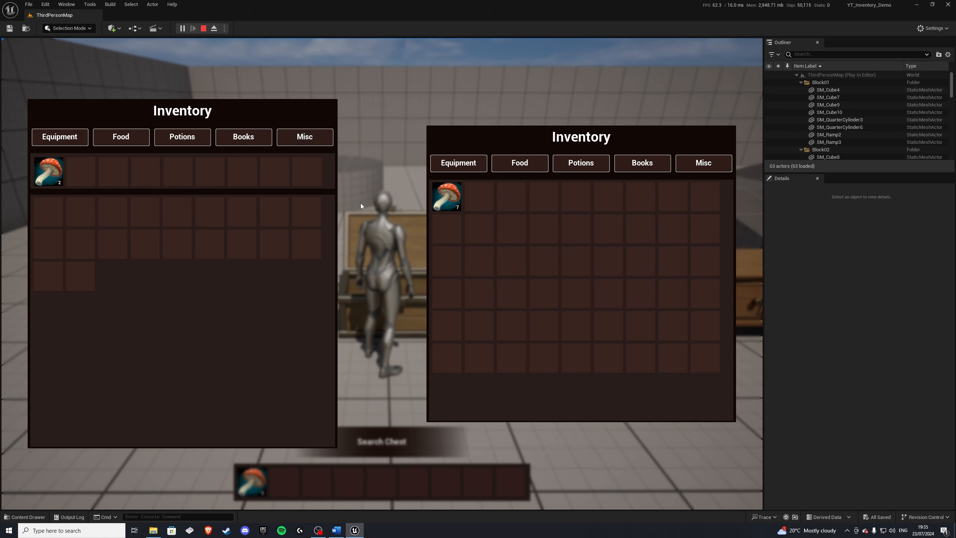
key(Tab)
Step: Open the inventory and drop one mushroom from the hotbar stack onto the ground
key(s)
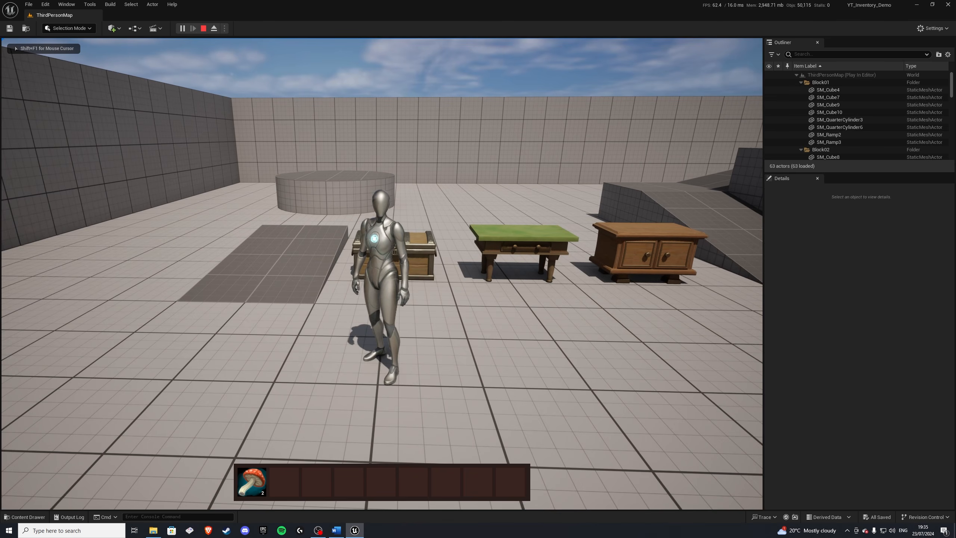
key(Tab)
right_click(47, 170)
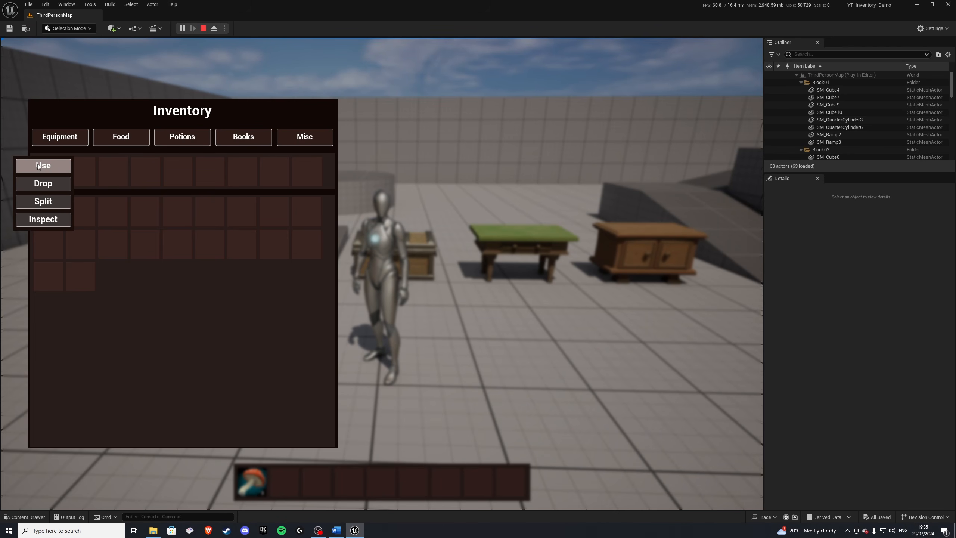
click(40, 183)
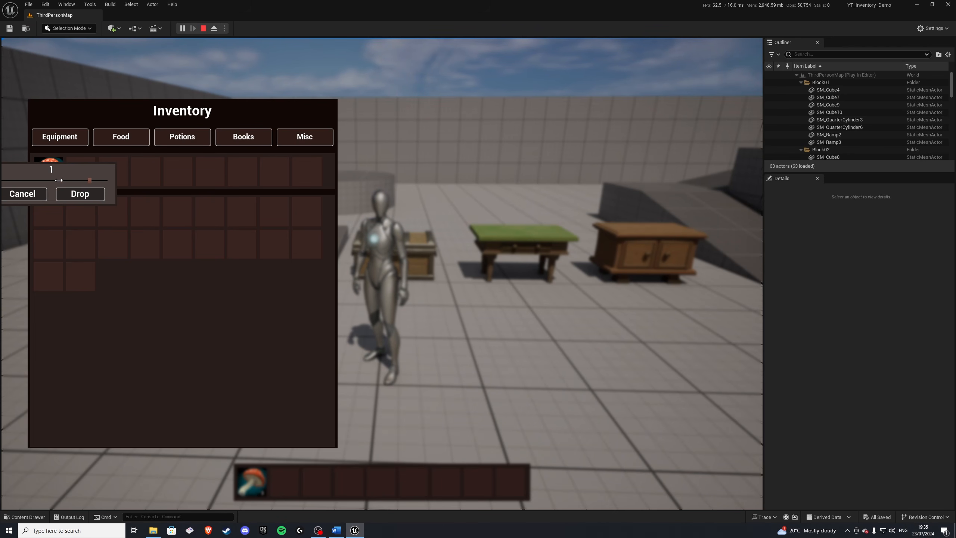
click(79, 193)
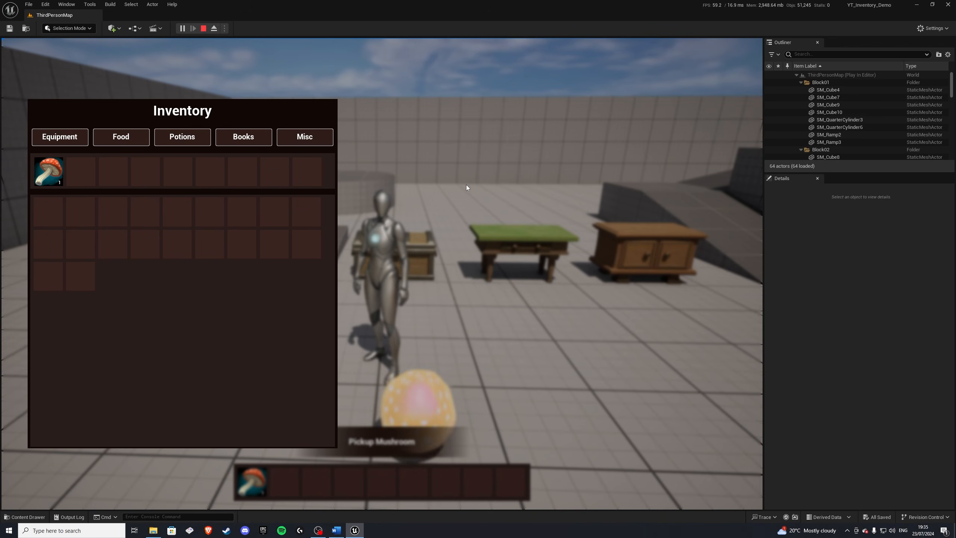
Step: Close the inventory and walk around the level picking up mushrooms
key(Tab)
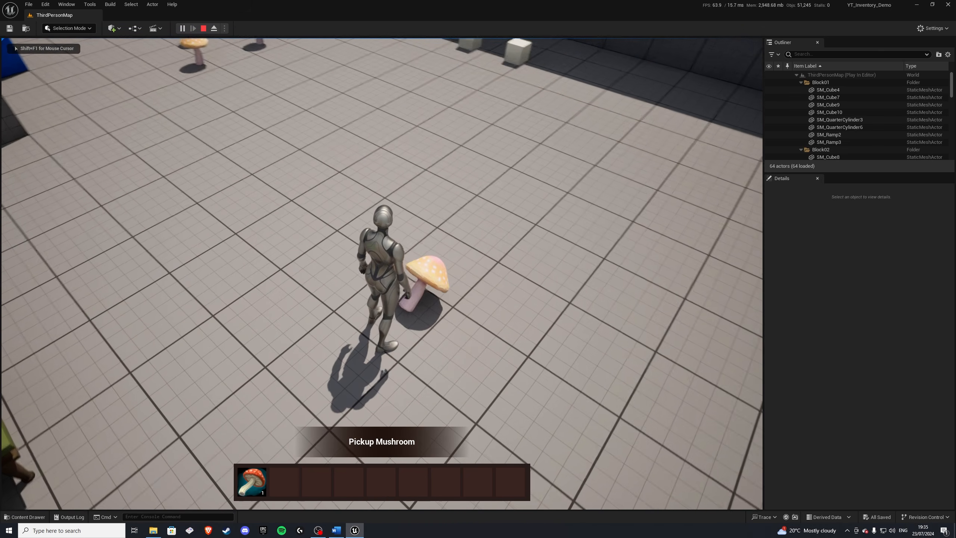
key(e)
key(w)
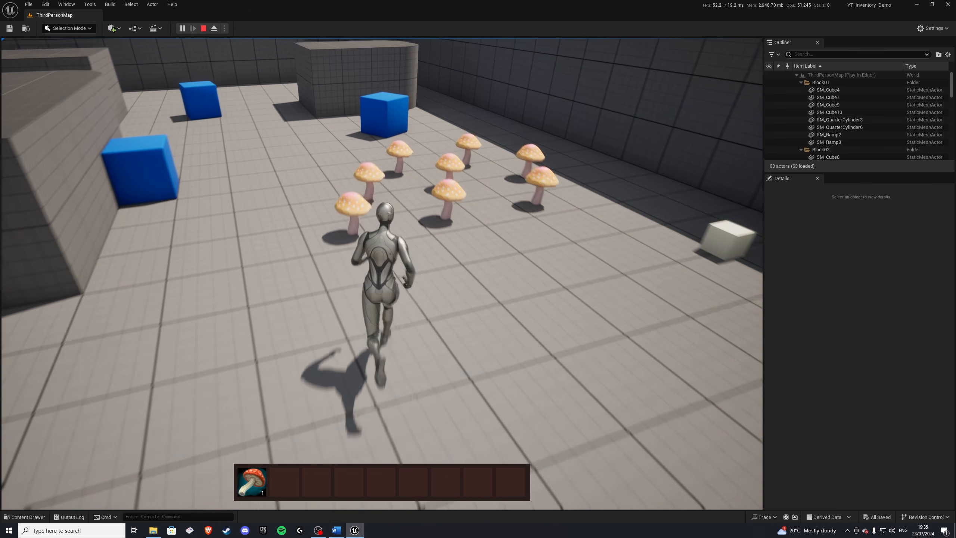
key(e)
key(w)
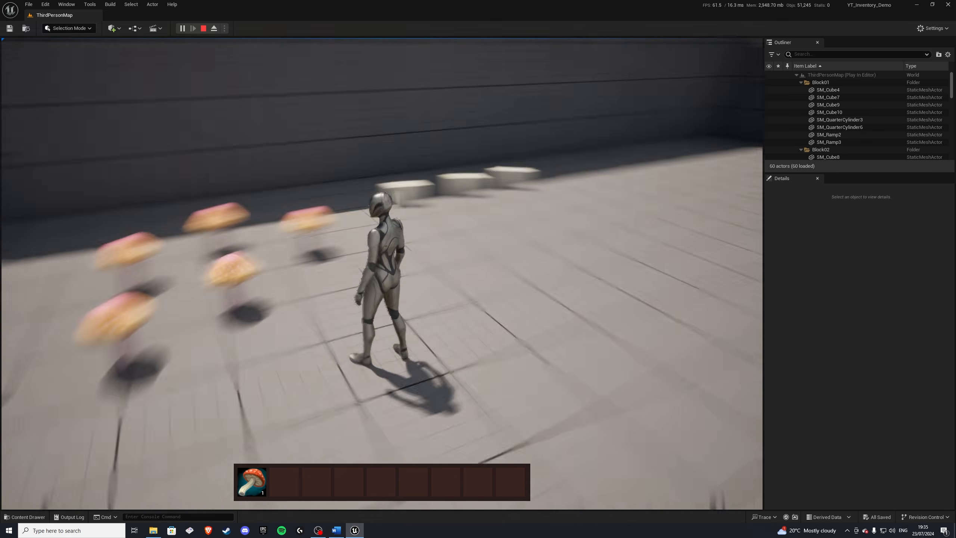
key(w)
key(e)
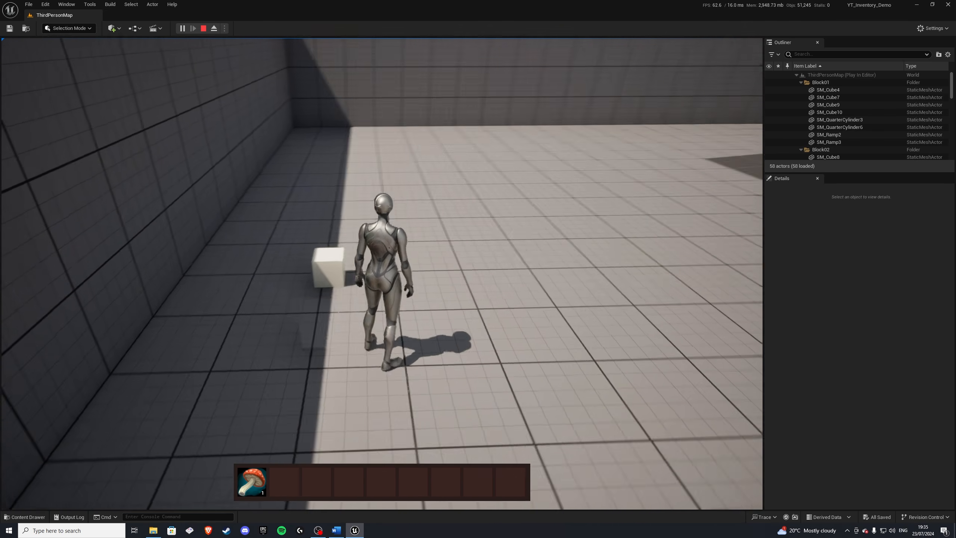
key(w)
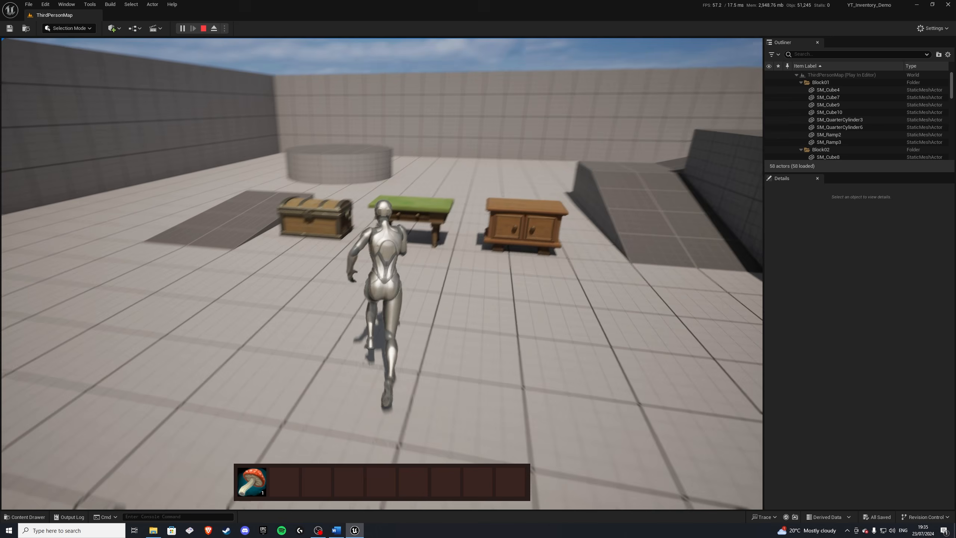
Step: Open the drawer and move the hotbar mushroom into the drawer's storage
key(e)
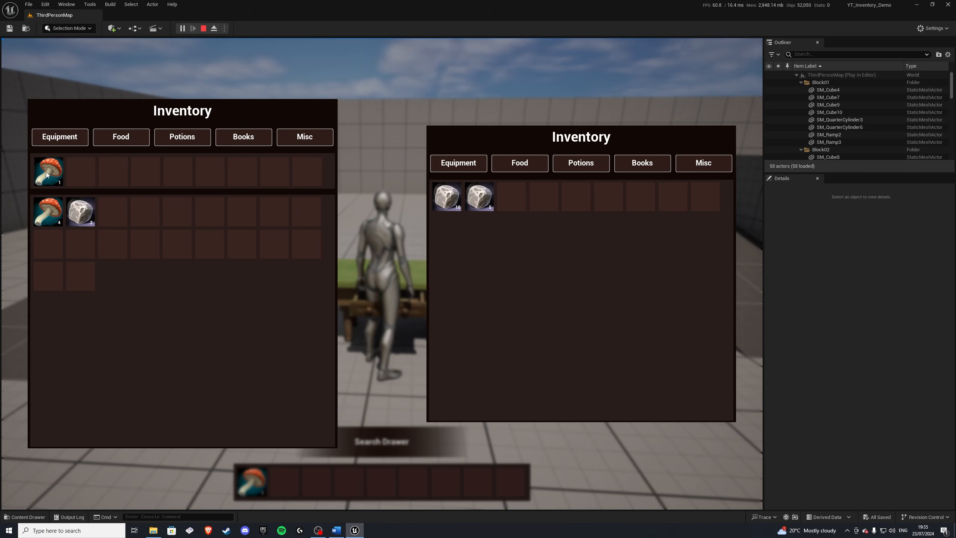
drag(46, 172, 512, 198)
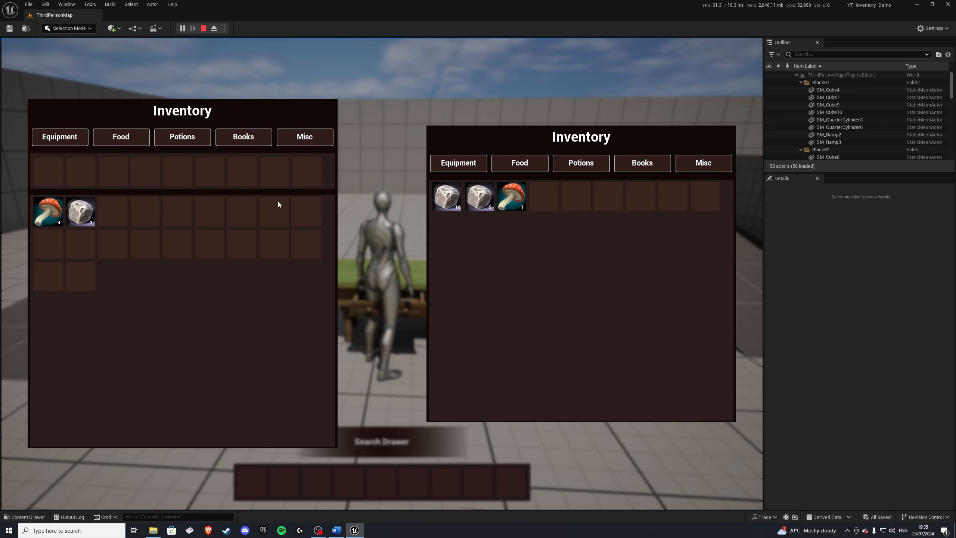
Step: Try to store one stone item from the inventory in the drawer
right_click(81, 212)
click(86, 222)
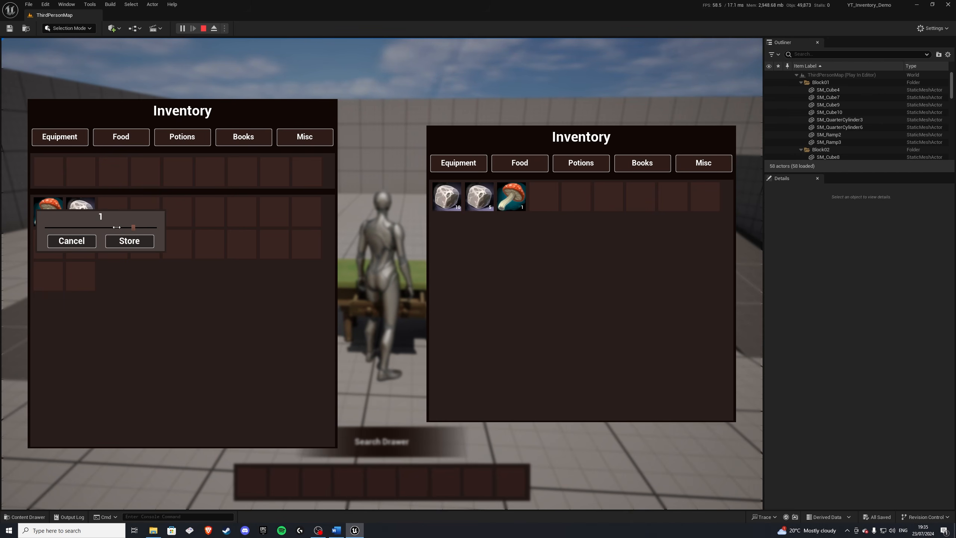
click(125, 241)
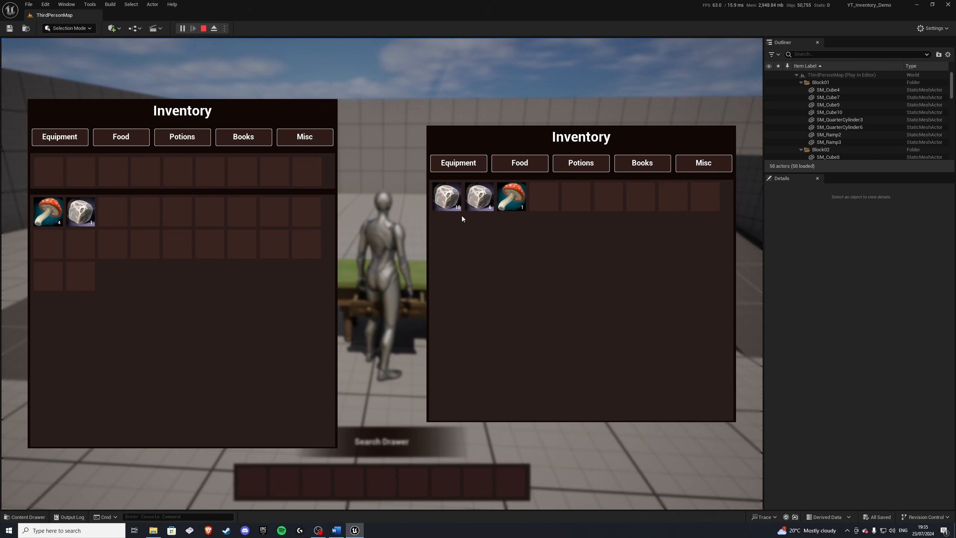
Step: Store all 4 mushrooms from the inventory in the drawer
right_click(43, 213)
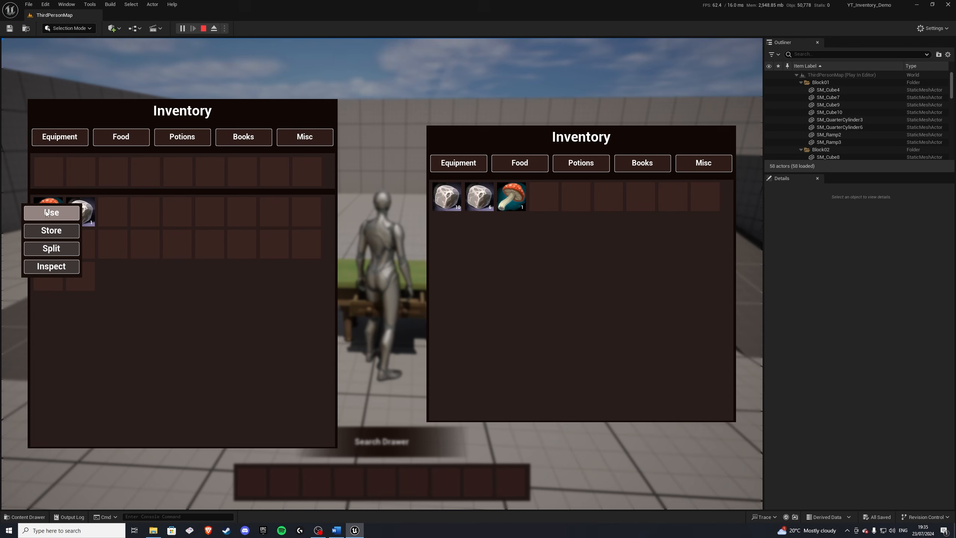
click(55, 232)
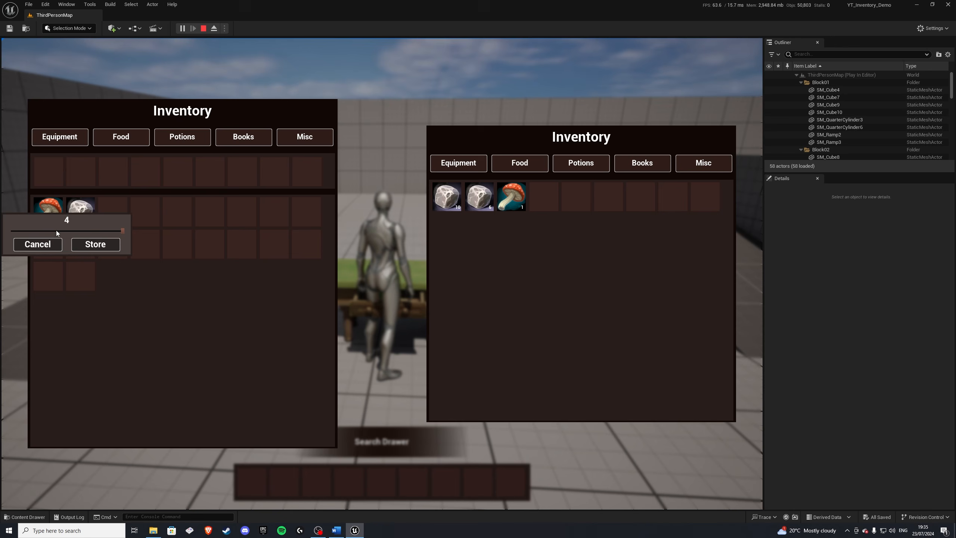
click(97, 244)
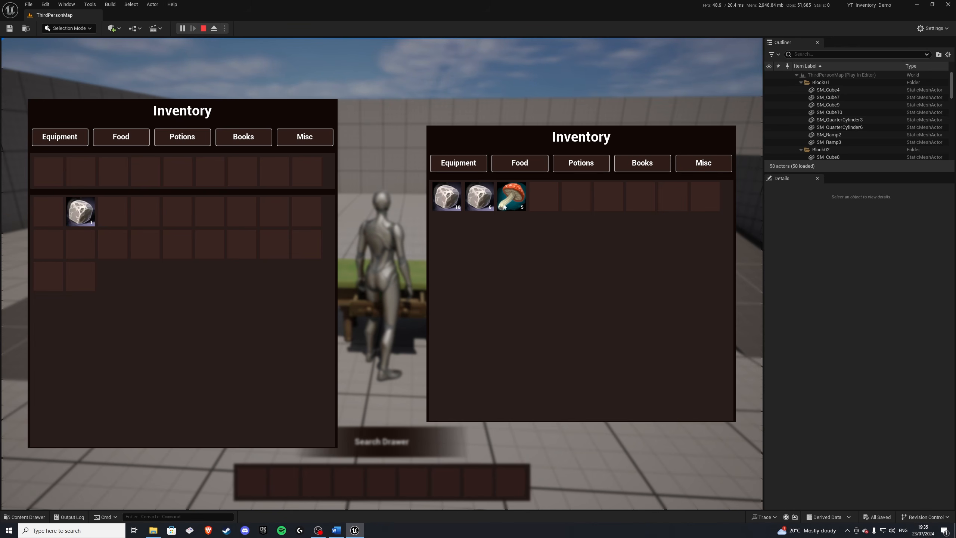
Step: Store the stone item from the inventory in the drawer
right_click(86, 214)
click(90, 229)
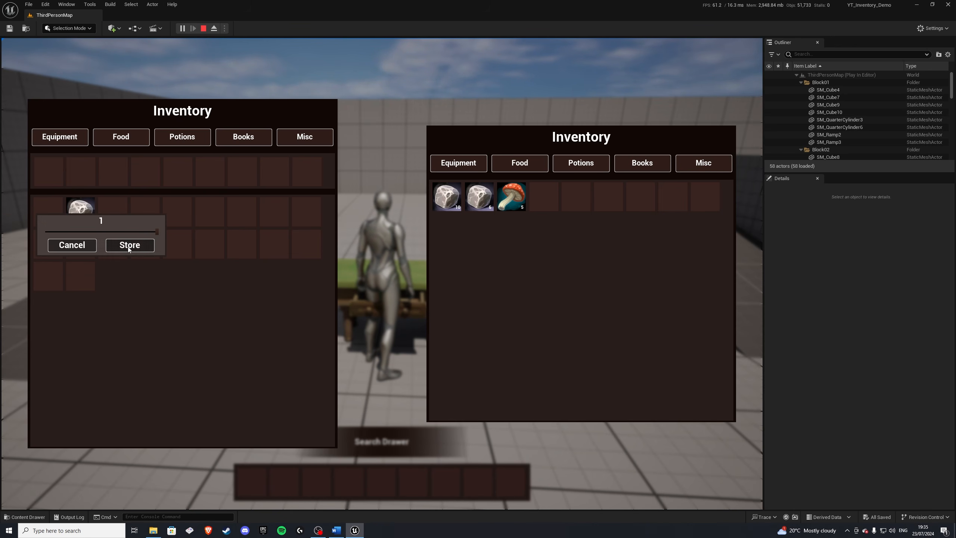
click(128, 245)
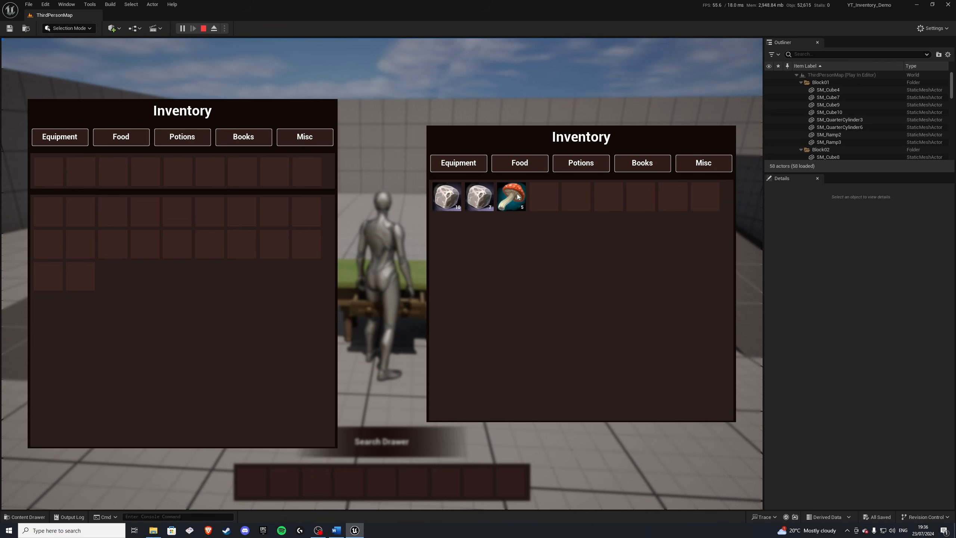
Step: Filter the drawer's contents by the Food and then Potions categories, clearing each filter again
drag(477, 195, 477, 200)
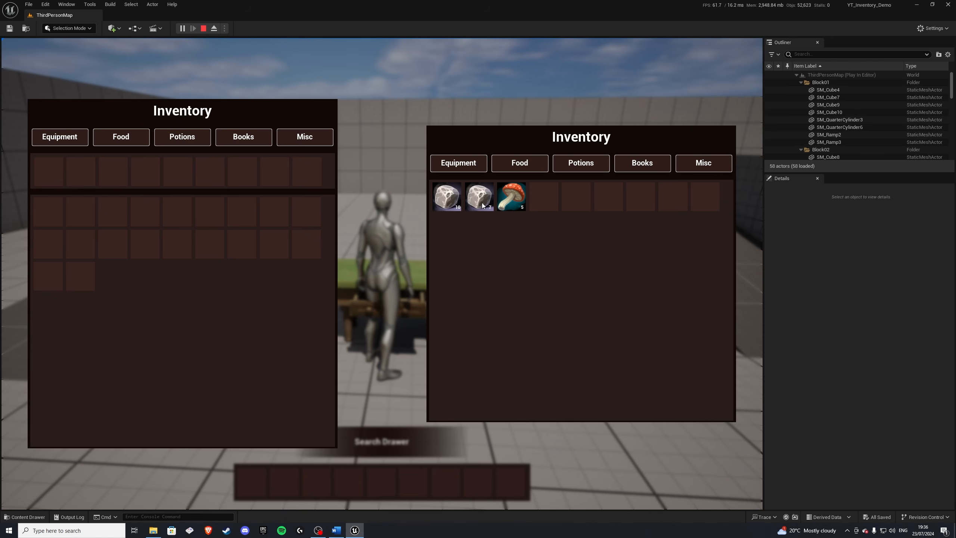
click(522, 167)
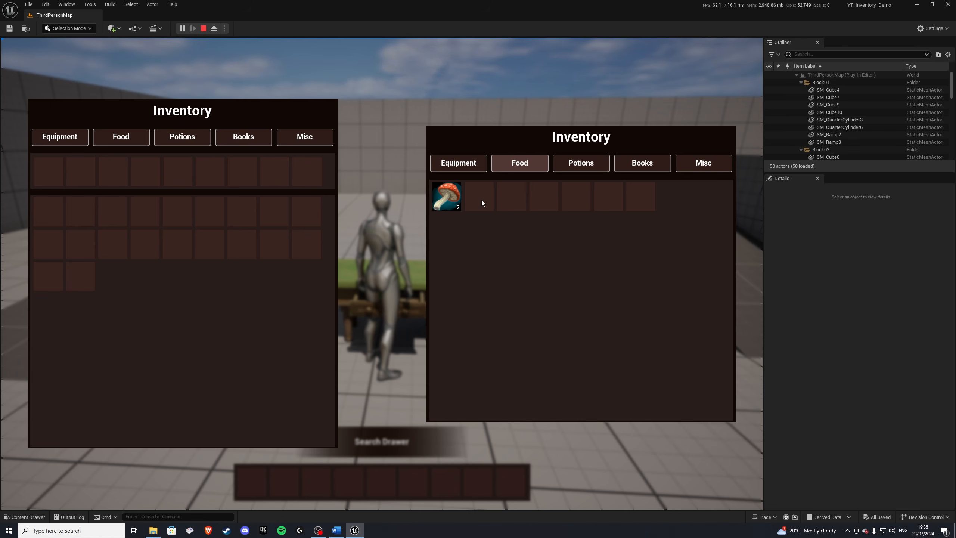
click(519, 167)
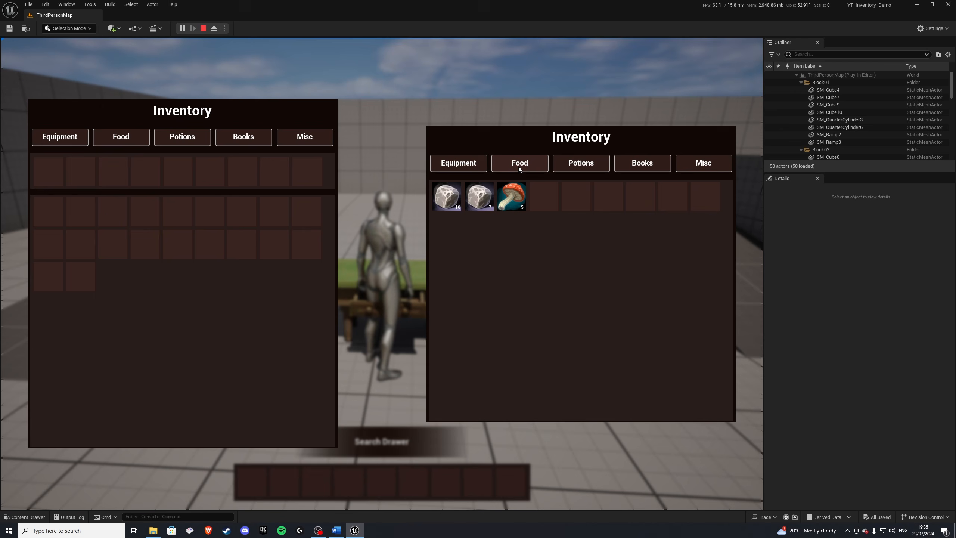
click(576, 166)
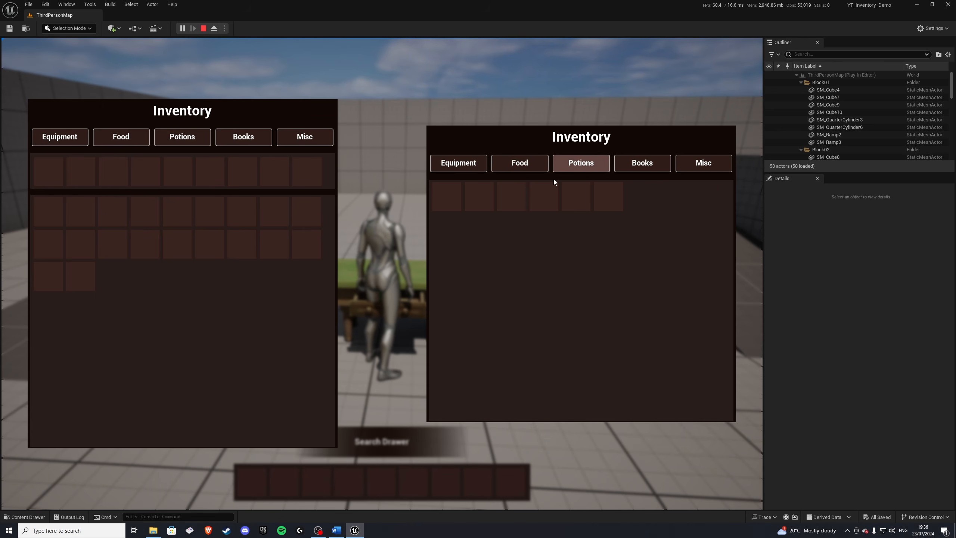
click(579, 166)
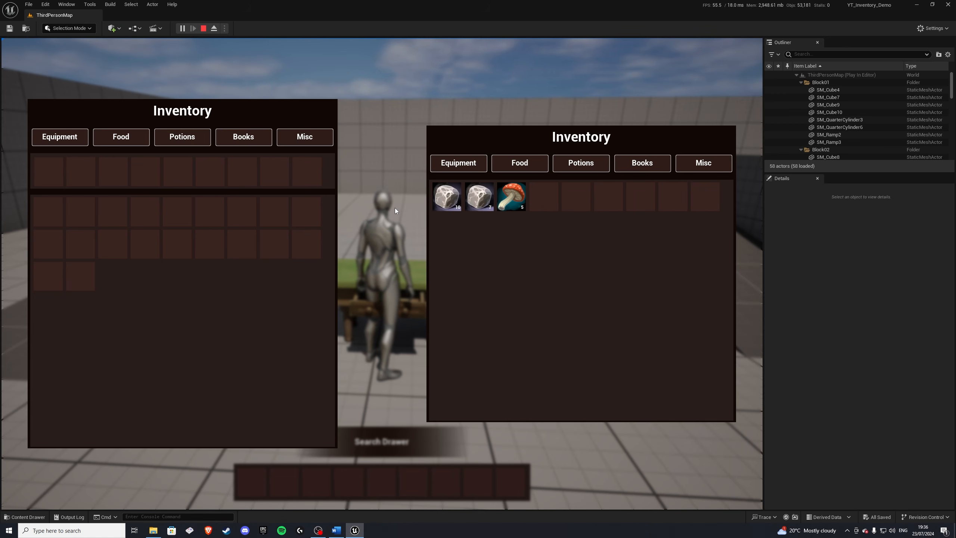
Step: Close the drawer and walk over to collect several more mushrooms from the ground
key(Tab)
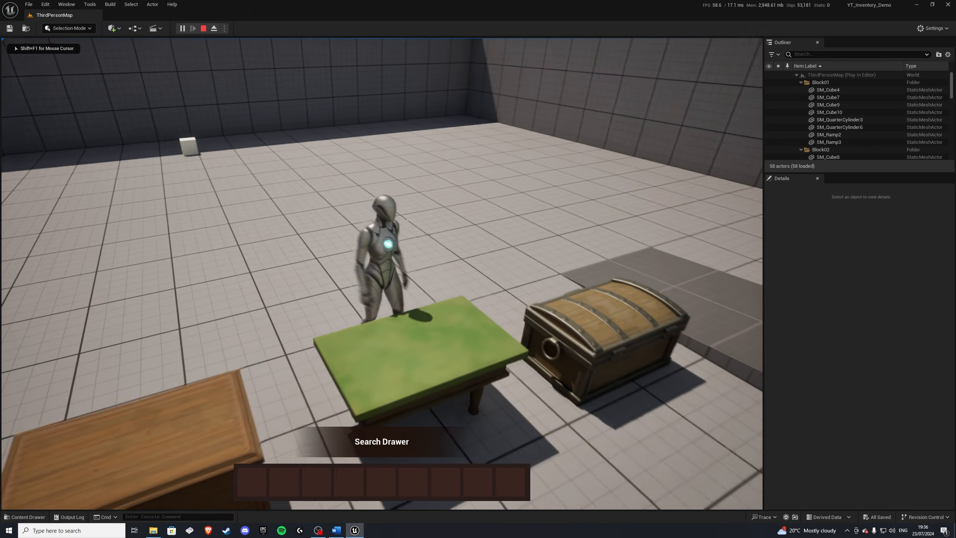
key(w)
key(Tab)
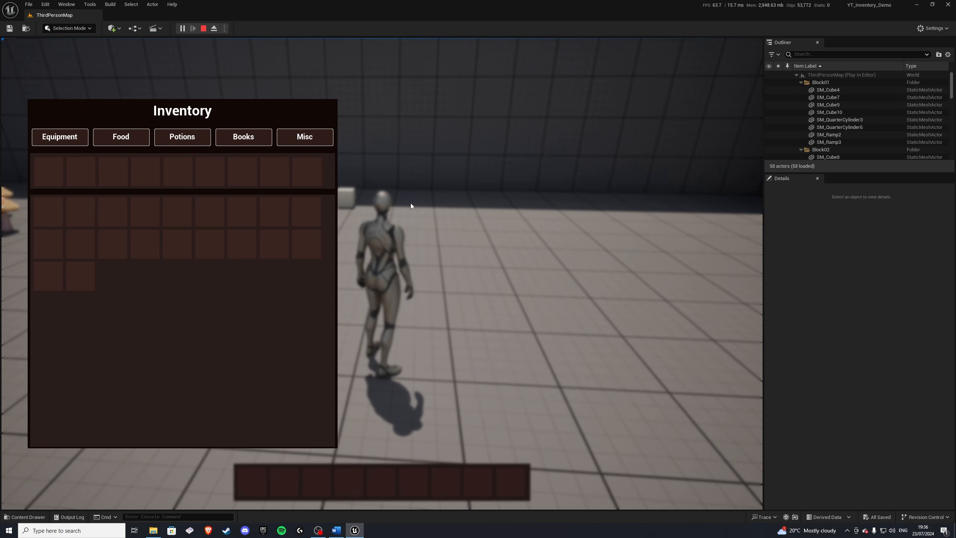
key(Tab)
key(w)
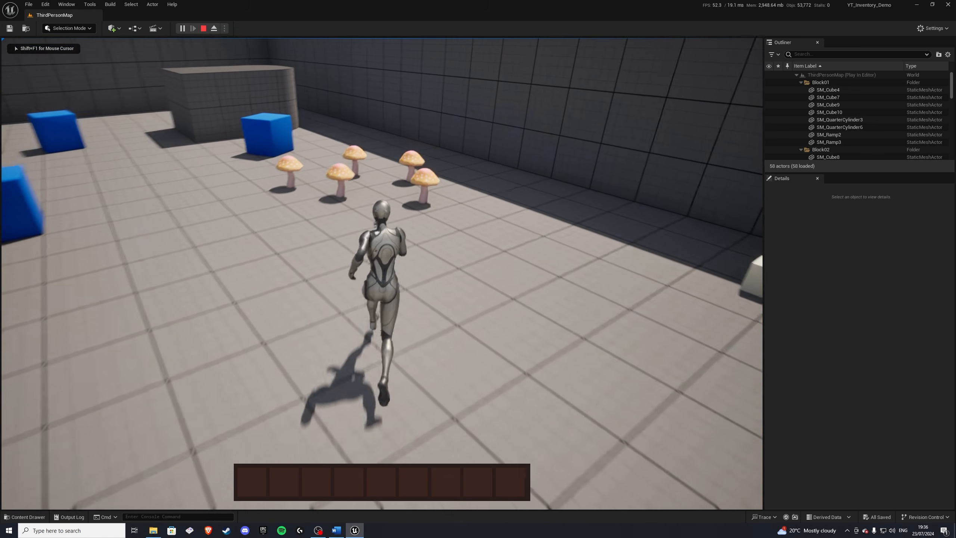
key(e)
key(e)
key(w)
key(e)
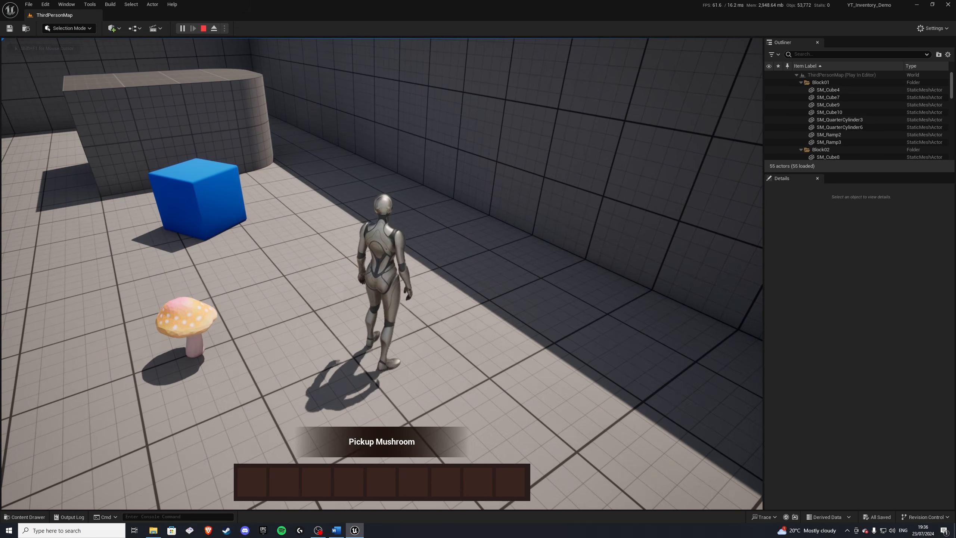
key(e)
key(w)
Step: Open the inventory and drag the mushroom stack out of it to drop it on the ground
key(Tab)
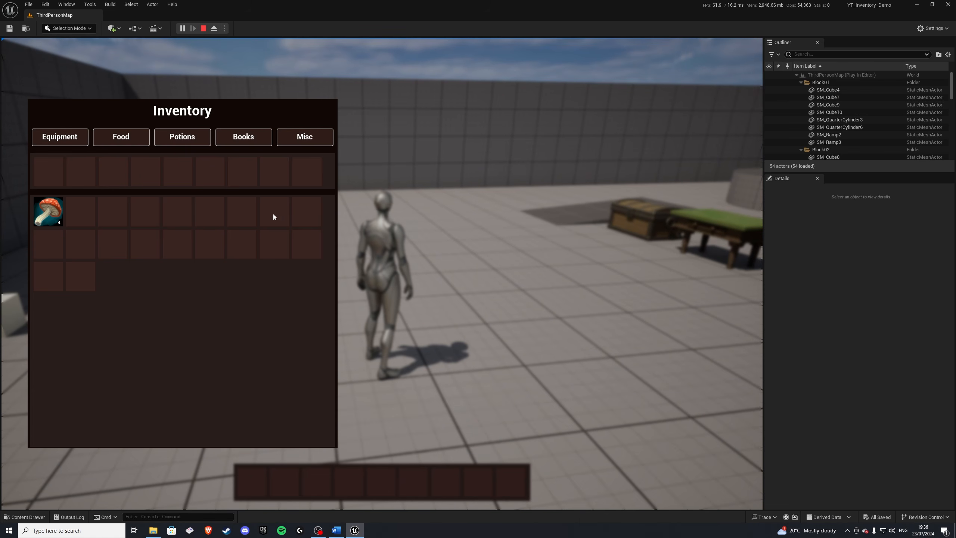
drag(45, 217, 505, 157)
key(Tab)
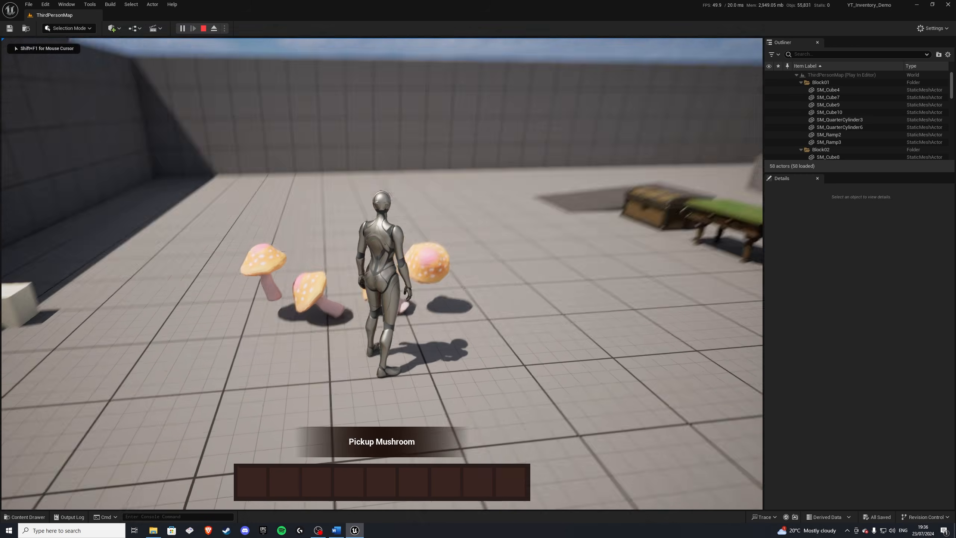
Step: Walk over the dropped mushrooms and pick them back up
key(w)
key(e)
key(e)
key(e)
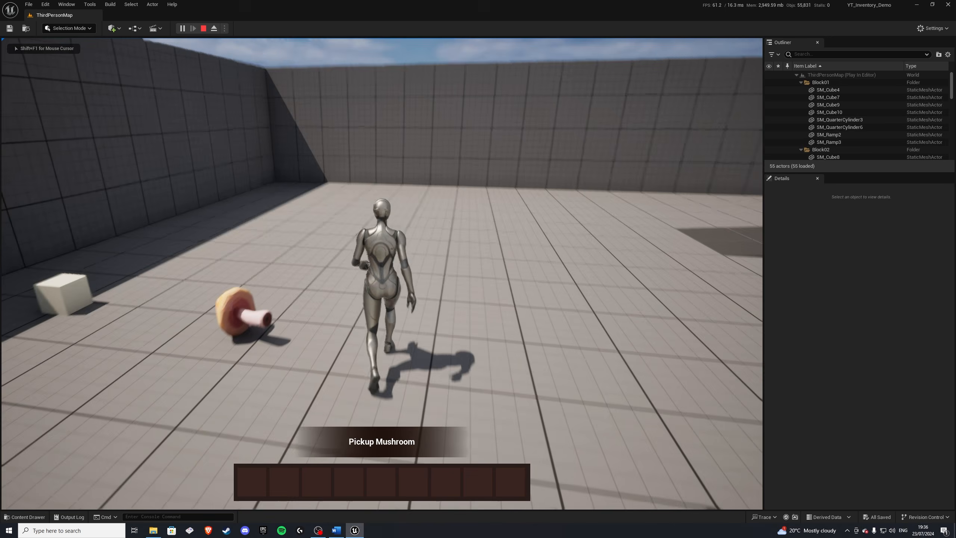
Step: Open the inventory and inspect the mushroom stack's details
key(Tab)
right_click(41, 208)
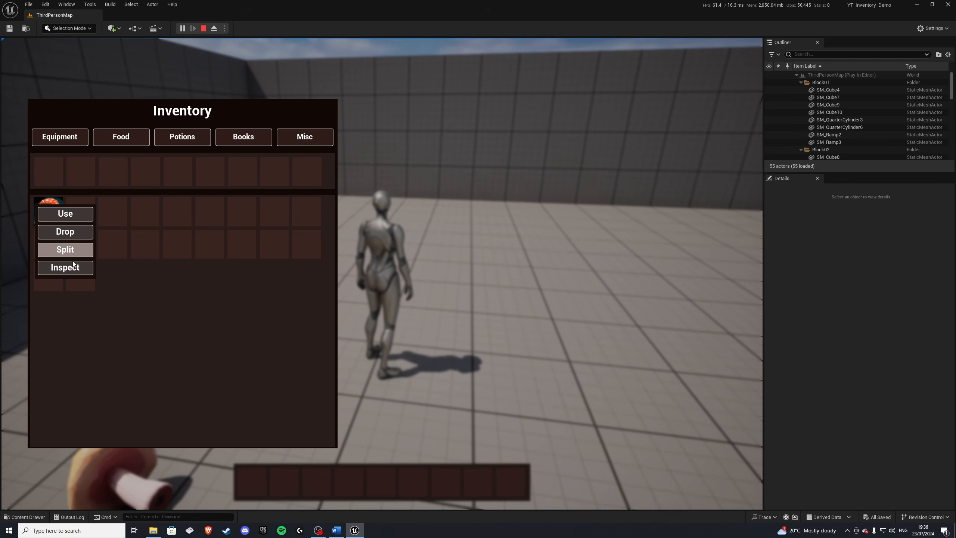
click(72, 268)
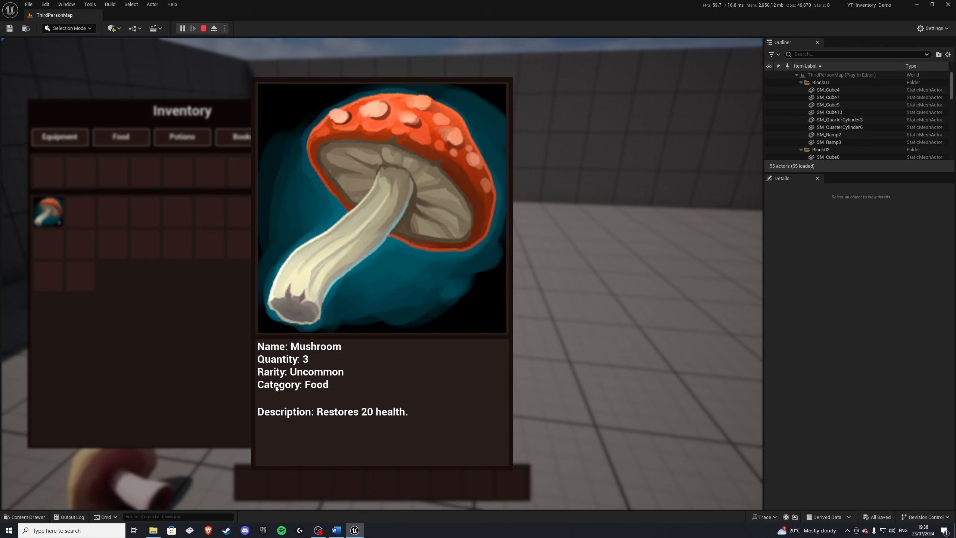
Step: Close the item details and split the mushroom stack in the inventory into two stacks
click(321, 394)
right_click(45, 209)
click(64, 256)
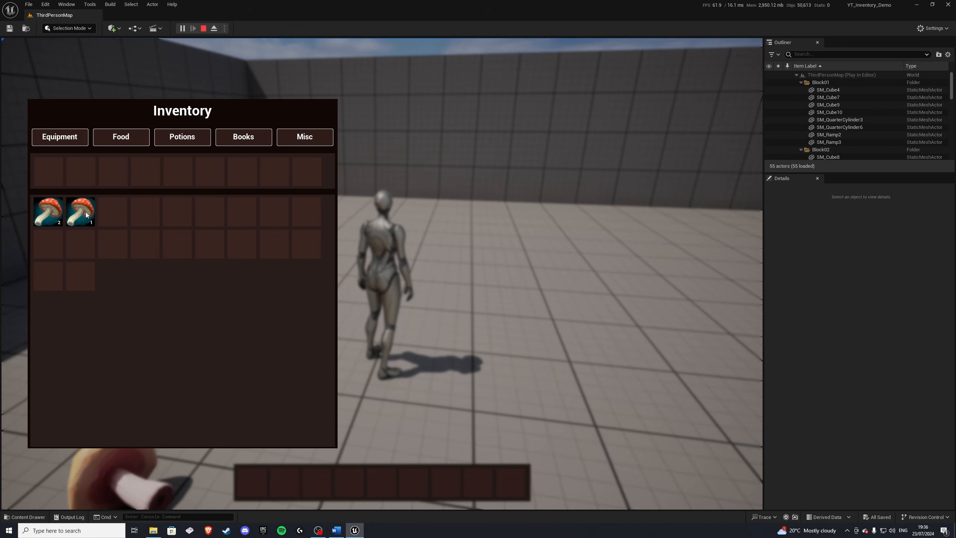
Step: Merge the two mushroom stacks back together and move the stack into the top quick-slot row
drag(80, 211, 52, 219)
drag(133, 178, 115, 178)
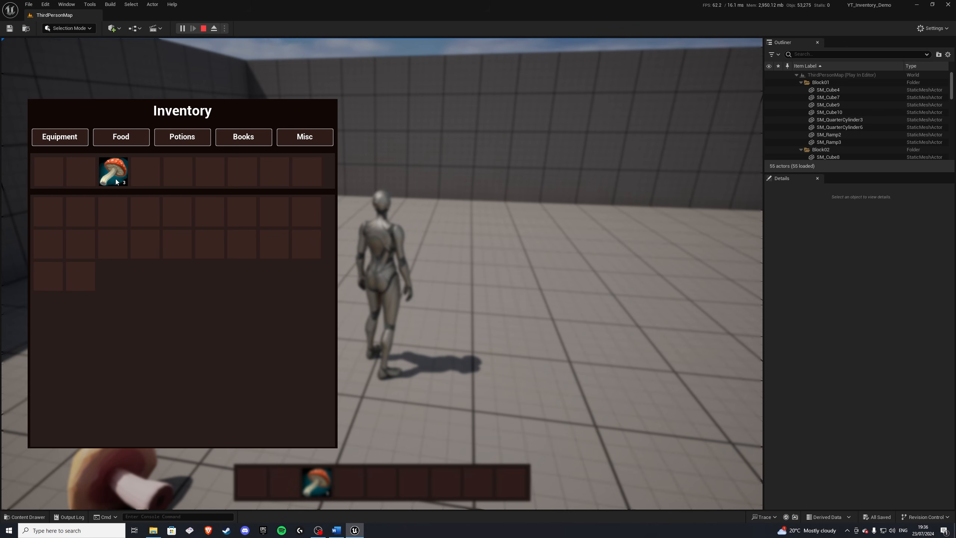
Step: Use one mushroom from the quick-slot stack and close the inventory
right_click(112, 171)
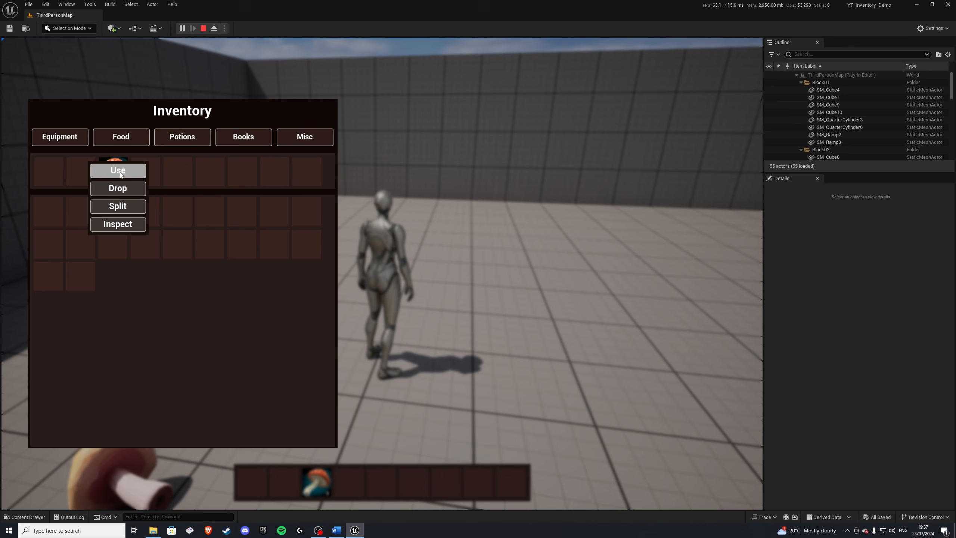
click(118, 170)
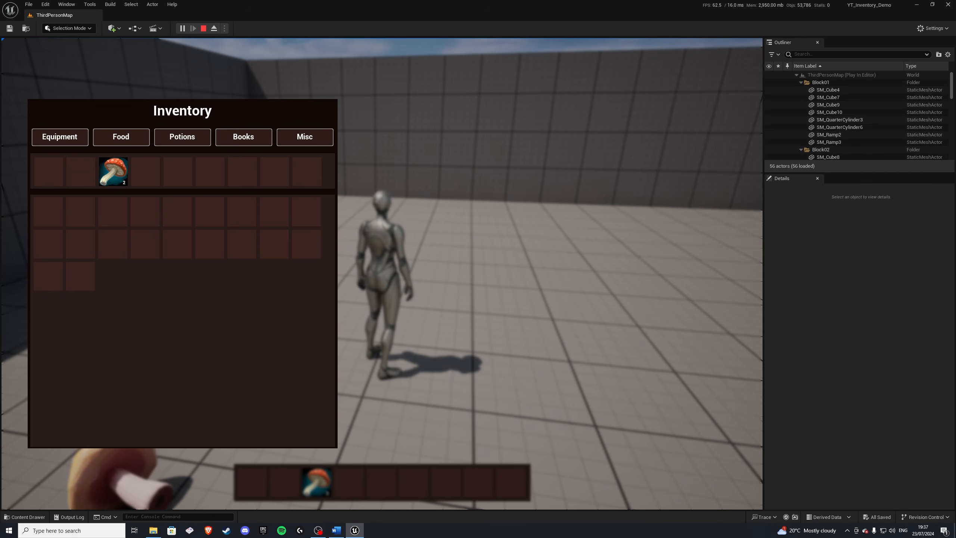
key(Tab)
Step: Walk the character toward the chest, table and cabinet in the level
key(w)
key(d)
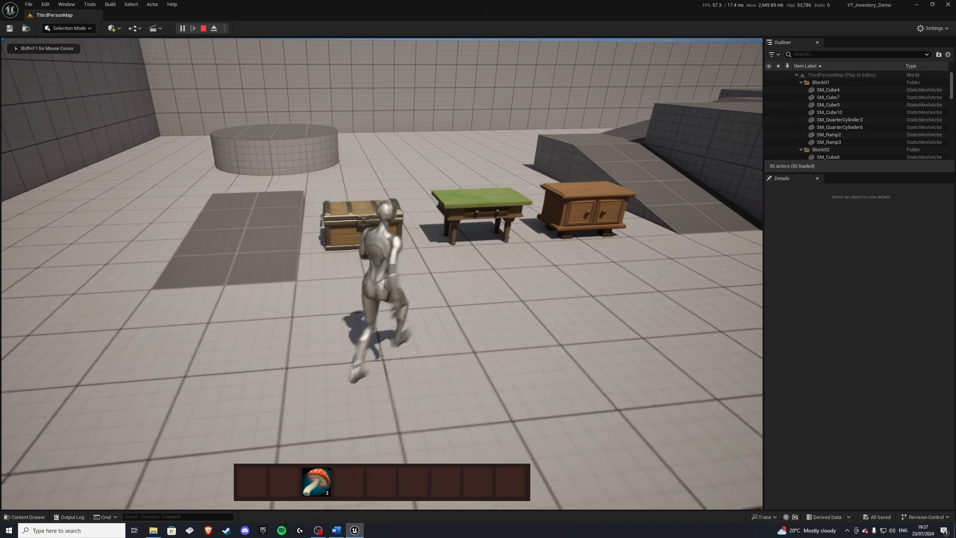
key(s)
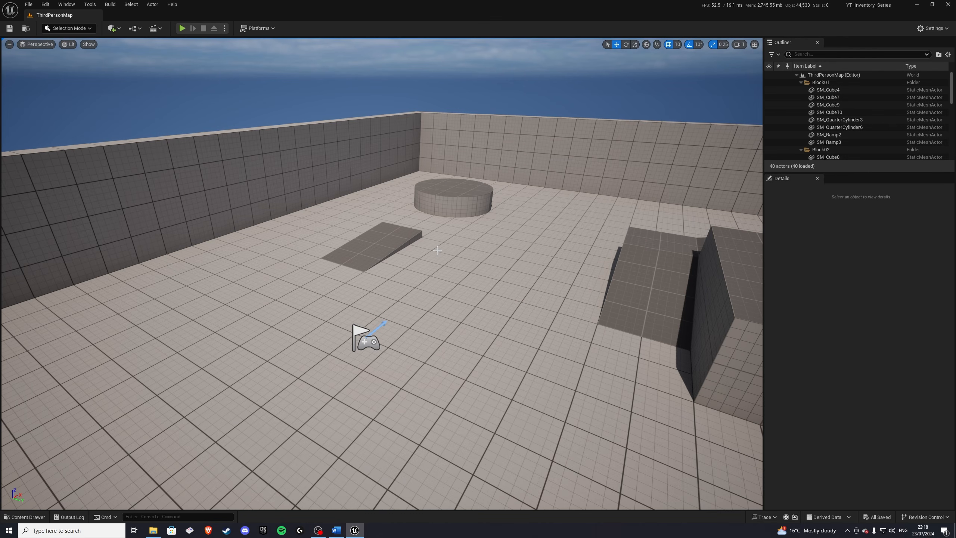
Step: Open the Content Drawer and browse the SFX item sound folders for generic and mushroom sounds
click(25, 516)
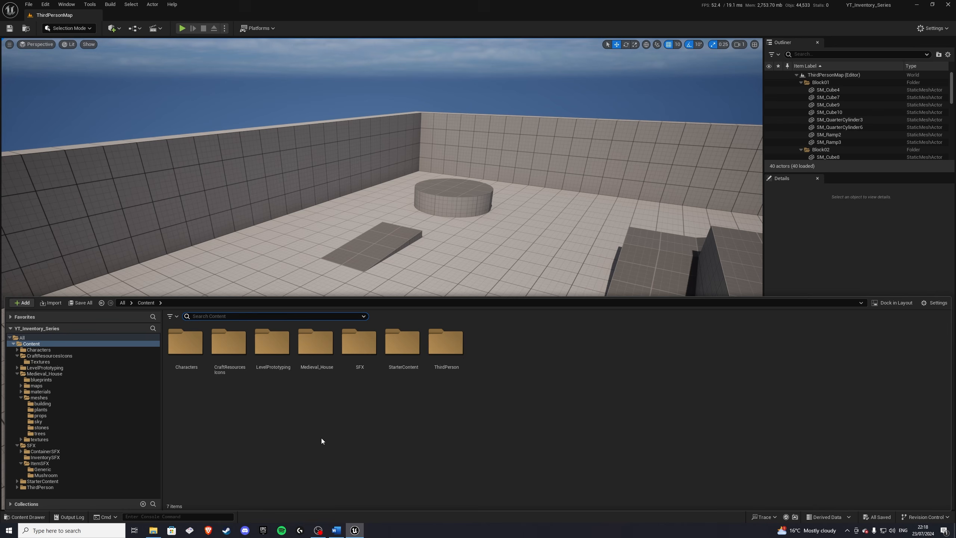
click(359, 348)
double_click(359, 347)
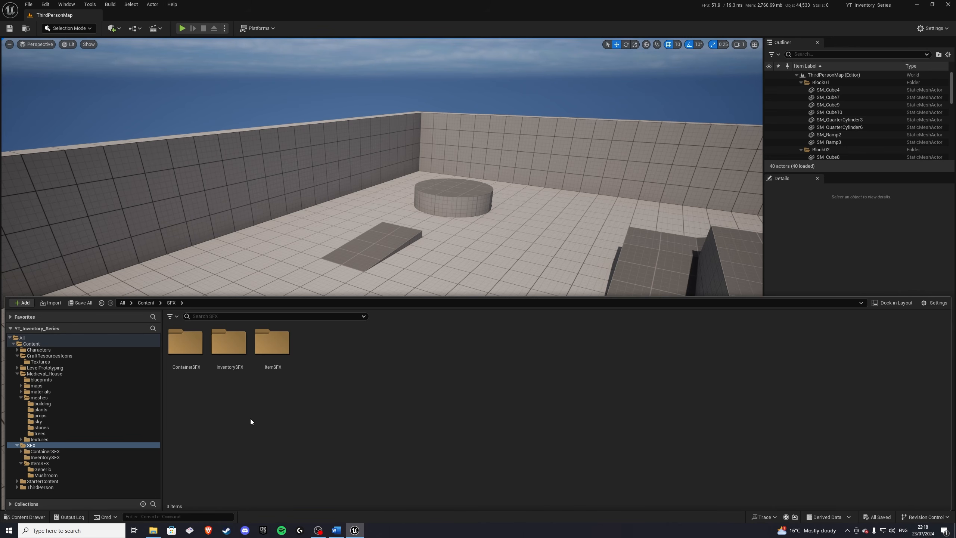
double_click(262, 361)
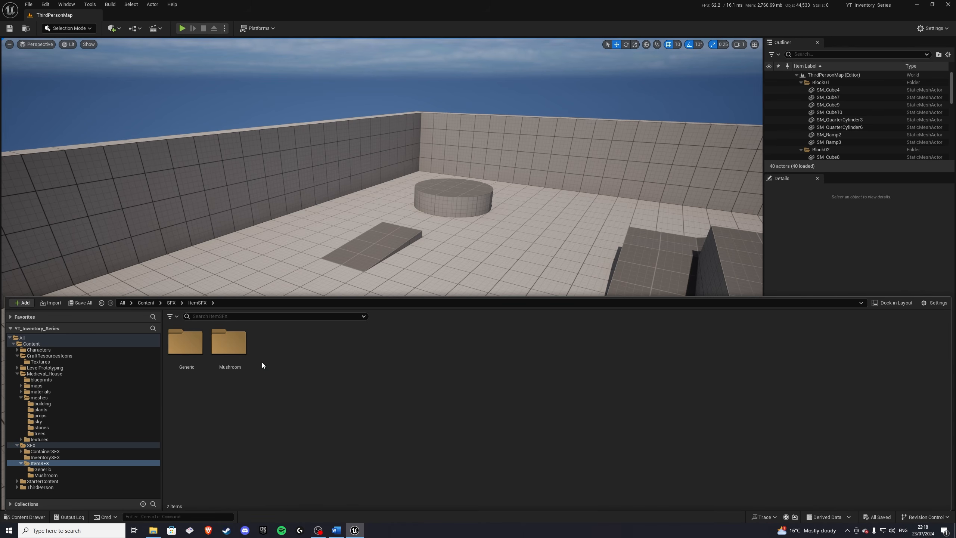
double_click(187, 373)
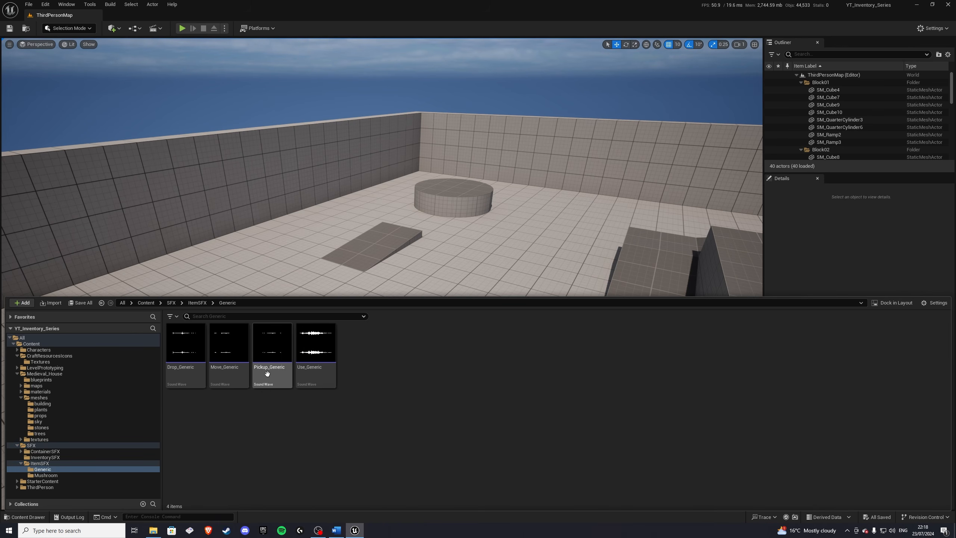
click(197, 302)
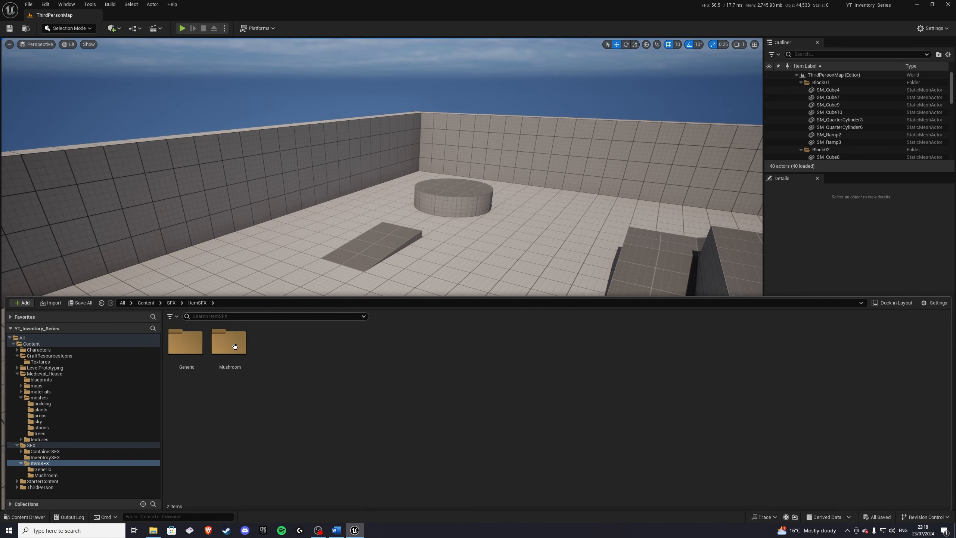
double_click(230, 343)
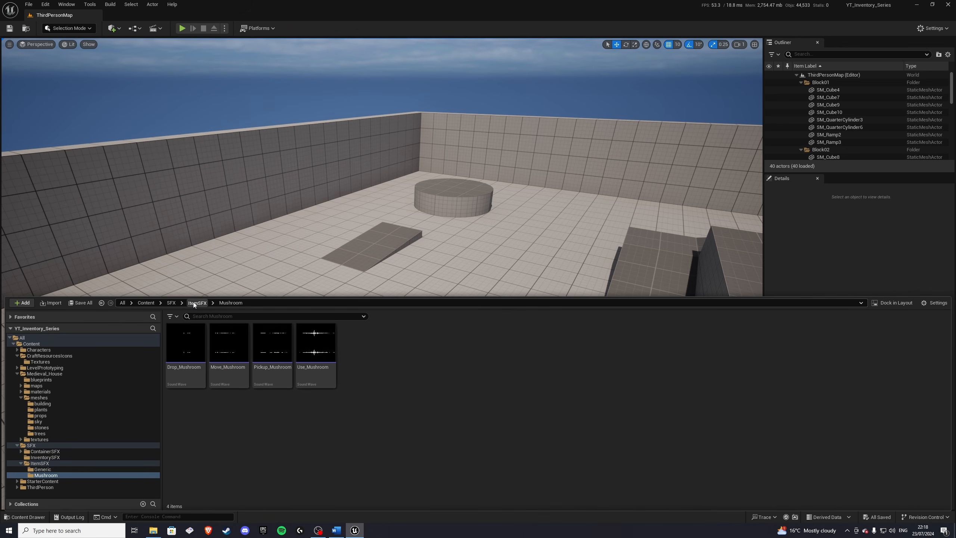
click(170, 303)
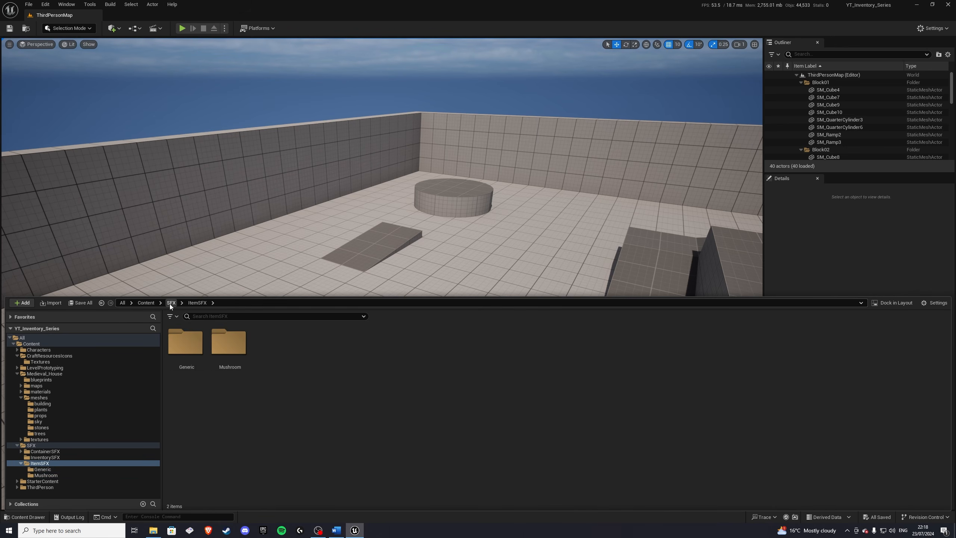
click(145, 303)
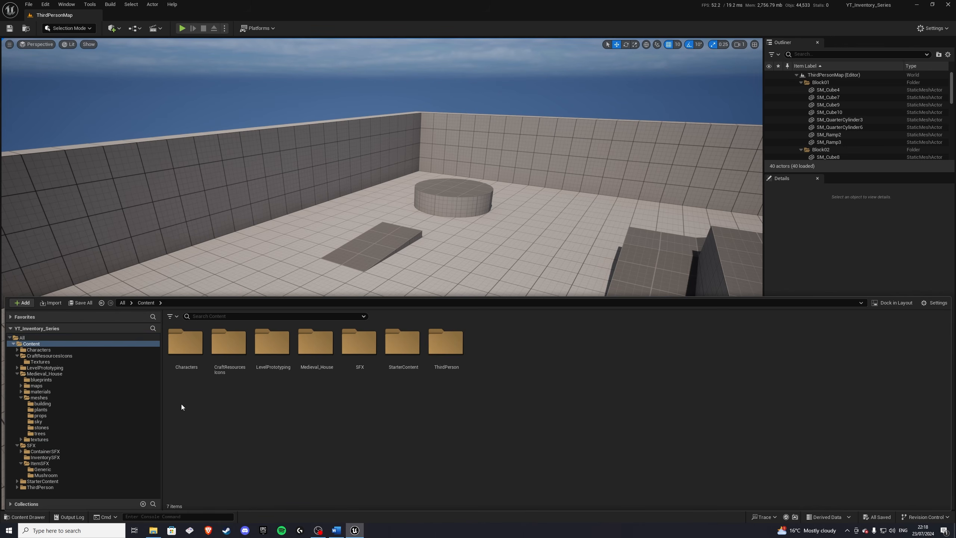
Step: Browse the CraftResourcesIcons textures folder, then return to the Content root
double_click(229, 342)
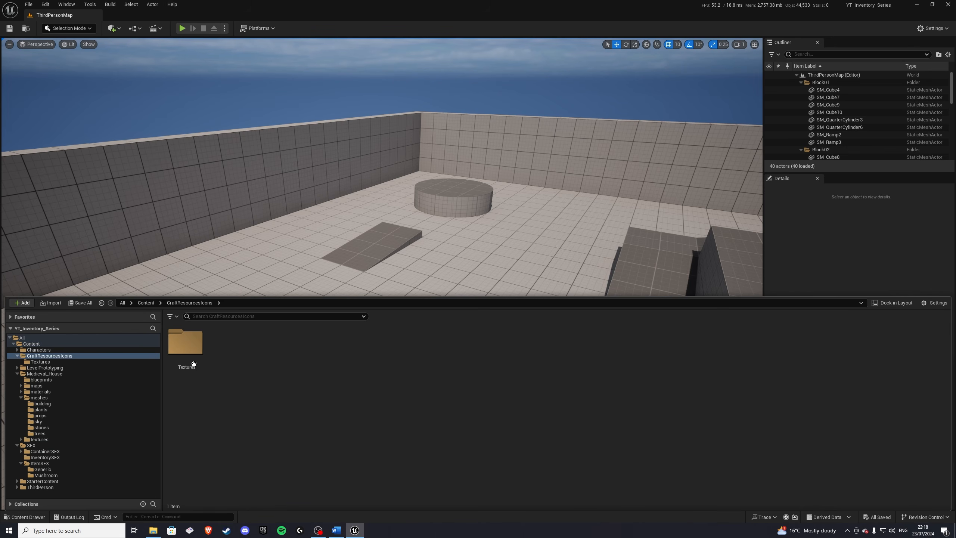
double_click(186, 343)
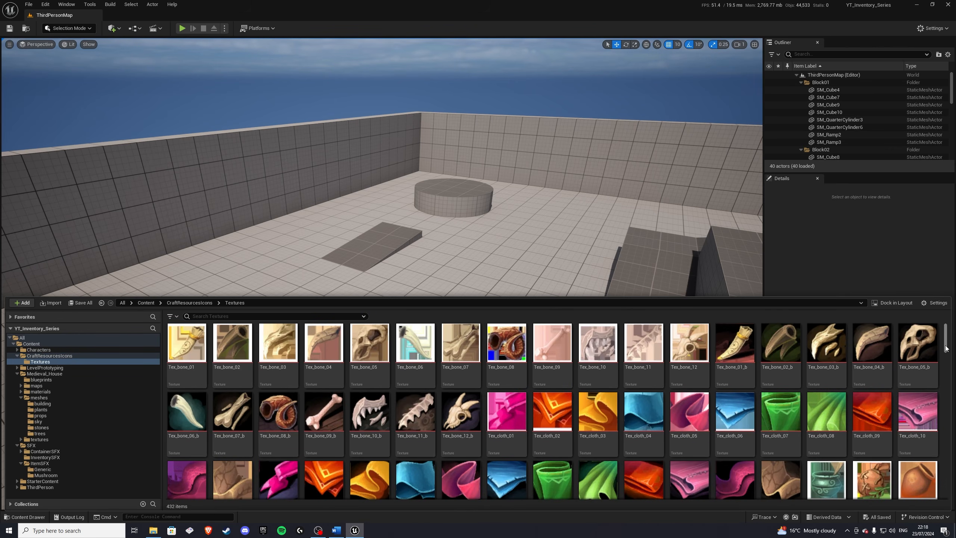
mouse_move(947, 348)
mouse_down()
mouse_move(949, 377)
mouse_move(947, 352)
mouse_up()
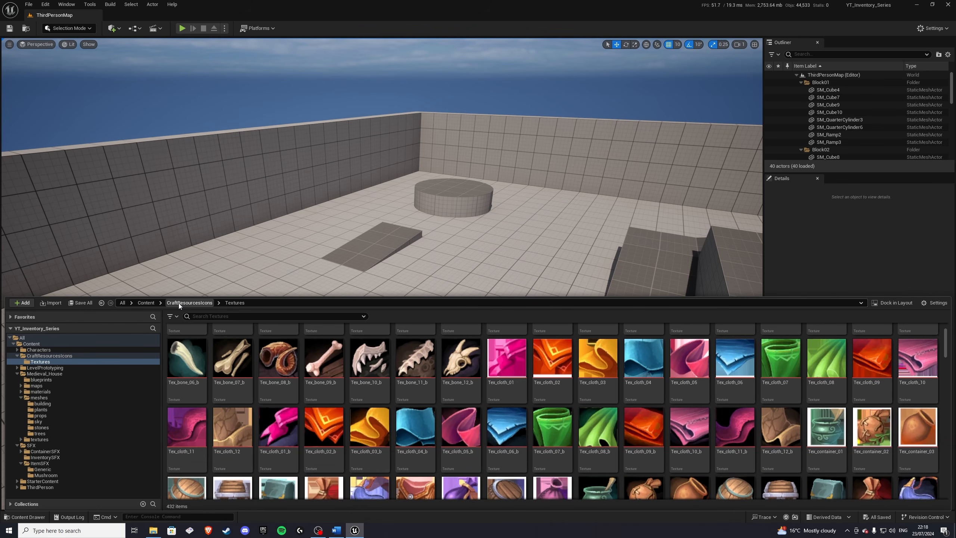
click(145, 303)
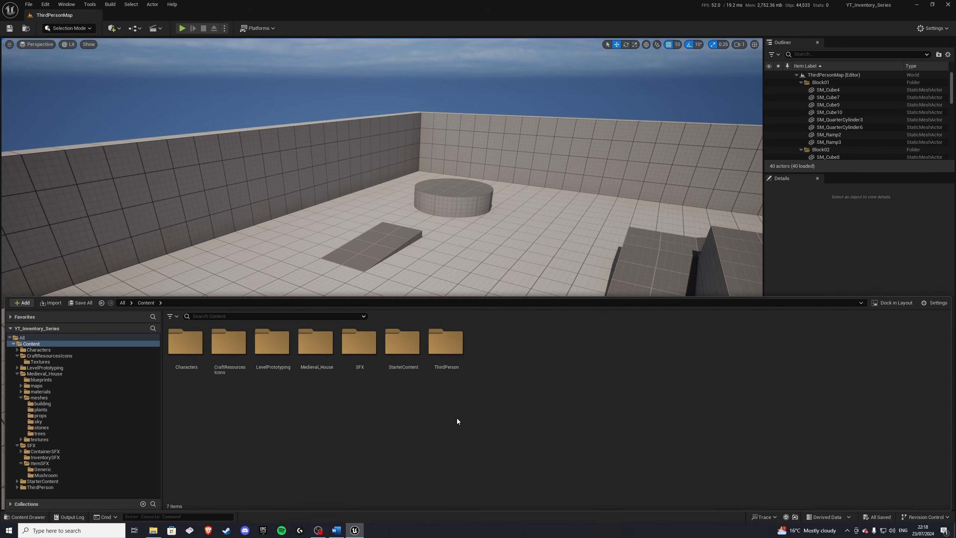
Step: Create a new folder named Inventory_System in the Content folder
right_click(502, 354)
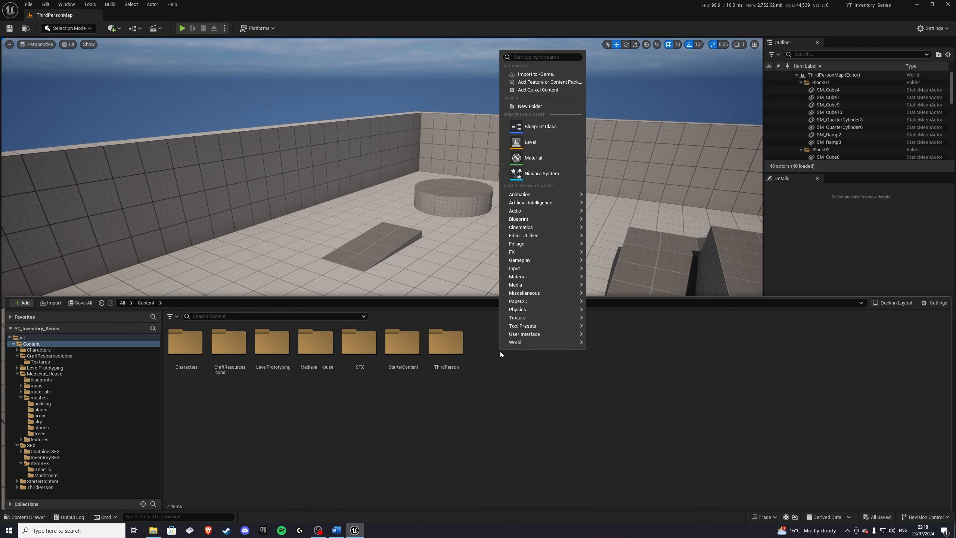
click(529, 109)
text(In)
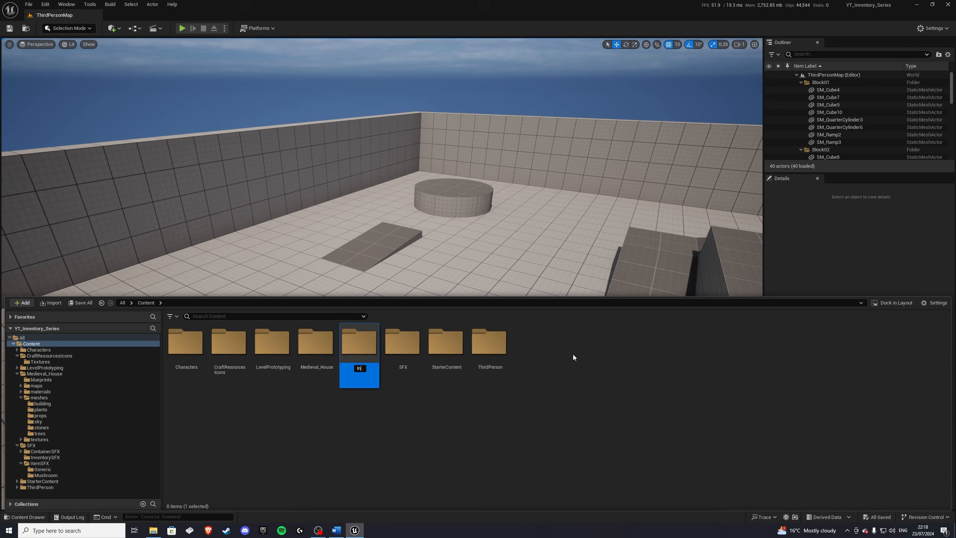
text(ventory_System)
key(Return)
Step: Inside Inventory_System, create a subfolder named ItemData
double_click(269, 352)
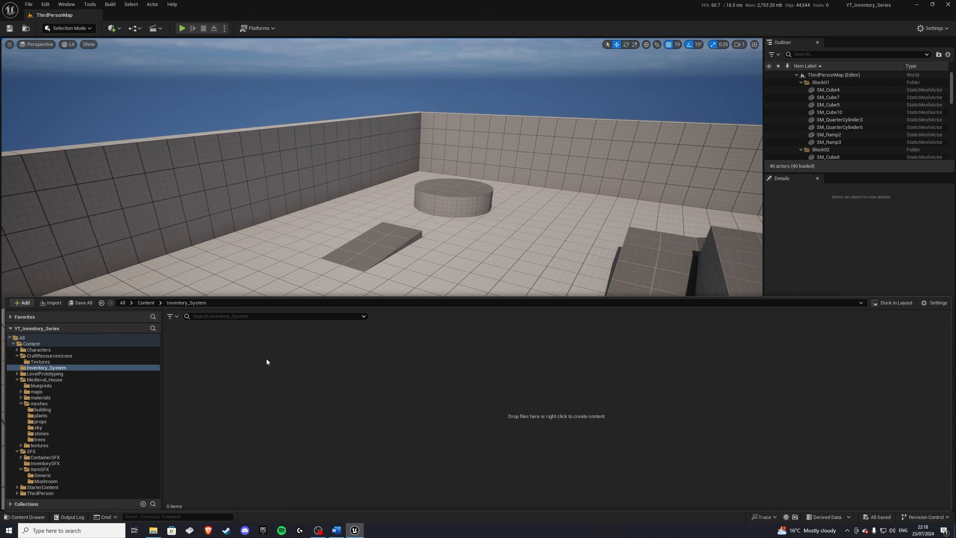
right_click(242, 367)
click(277, 123)
text(mData)
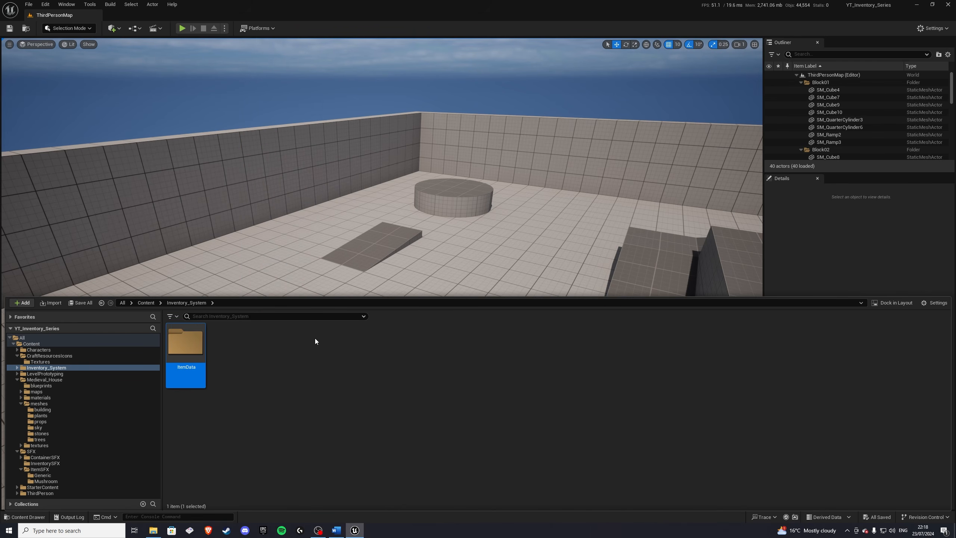
key(Return)
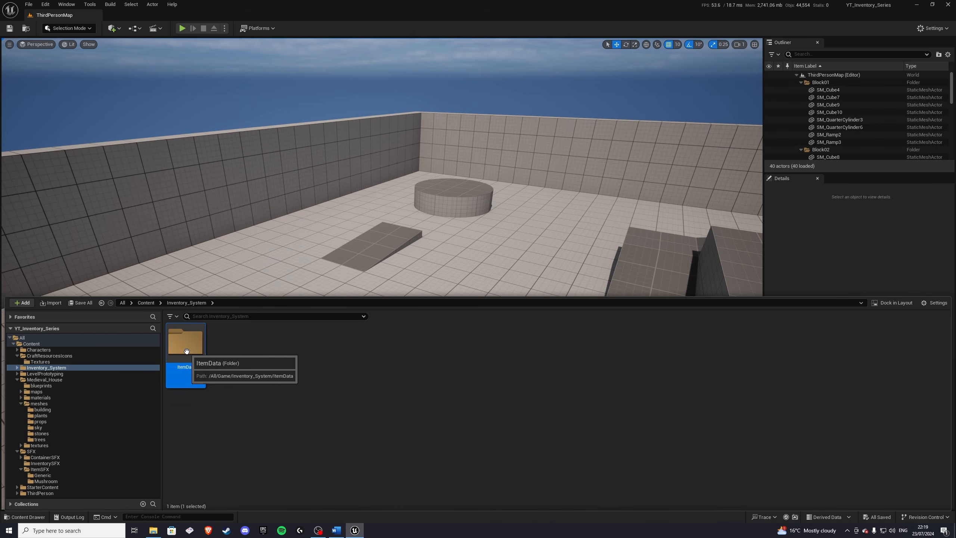
Step: Inside ItemData, create a new structure asset named S_ItemData
double_click(185, 349)
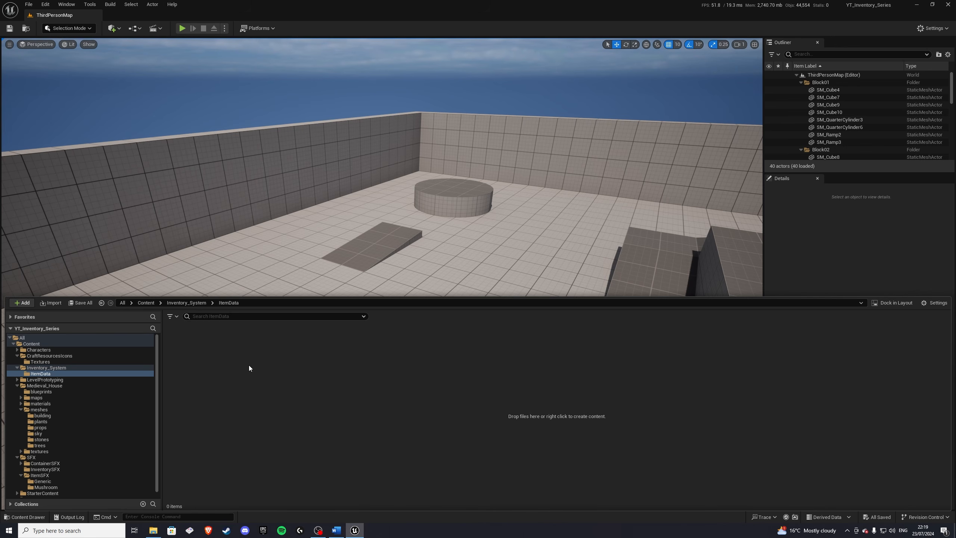
right_click(260, 356)
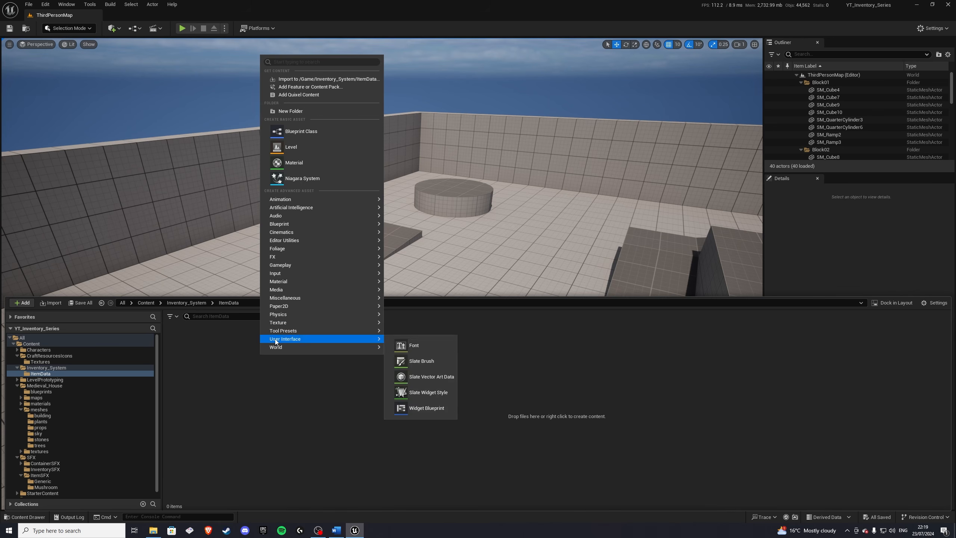
mouse_move(288, 225)
click(419, 324)
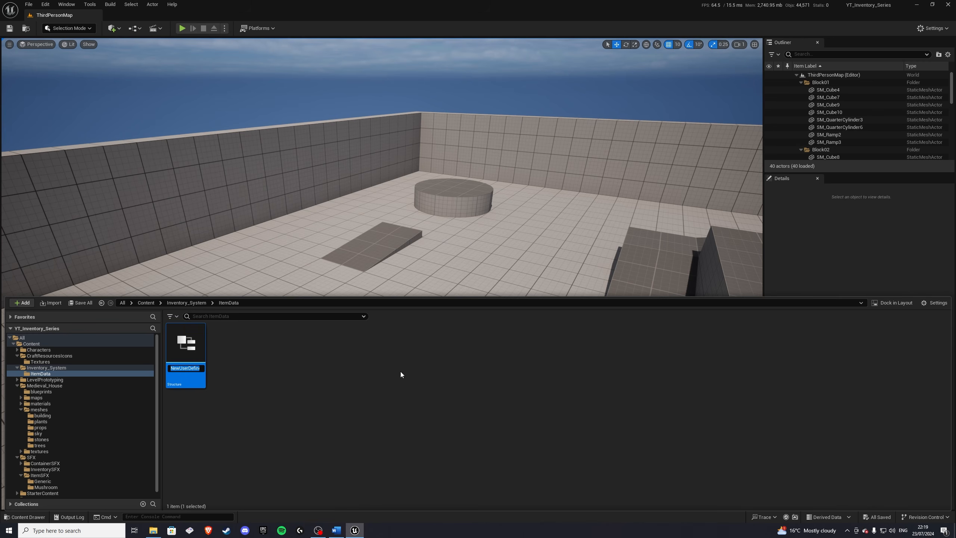
text(S_ItemData)
key(Return)
Step: Open S_ItemData and add six more member variables to the structure
double_click(192, 356)
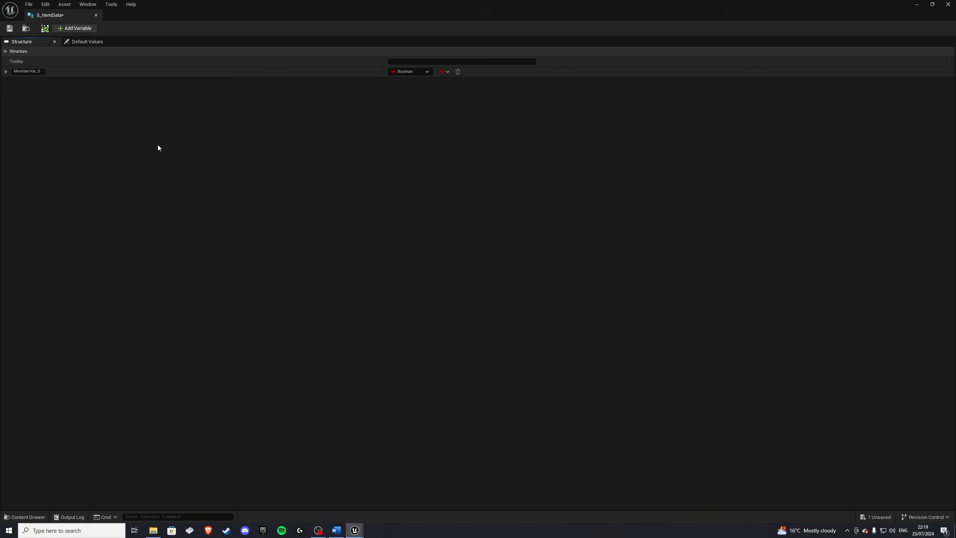
click(76, 29)
click(76, 29)
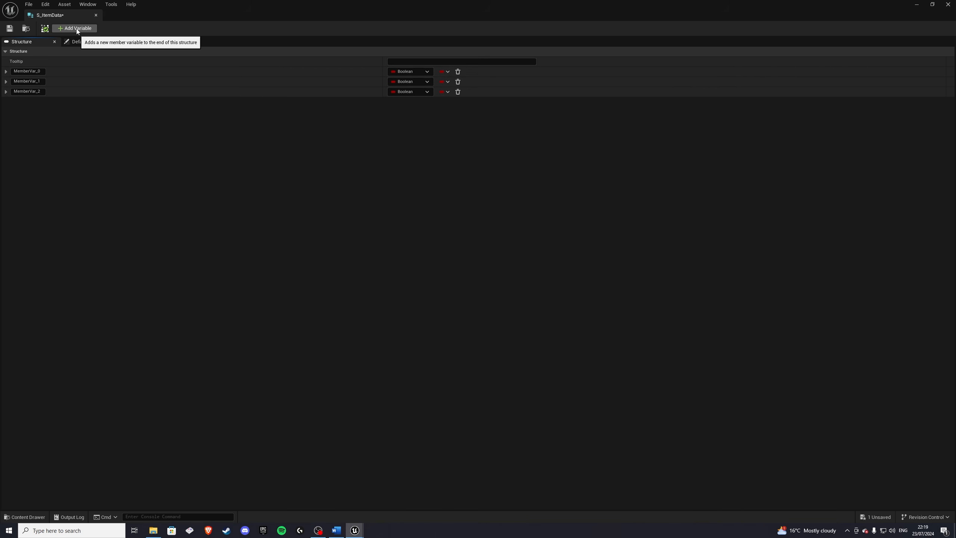
click(76, 29)
click(77, 30)
click(76, 29)
click(76, 29)
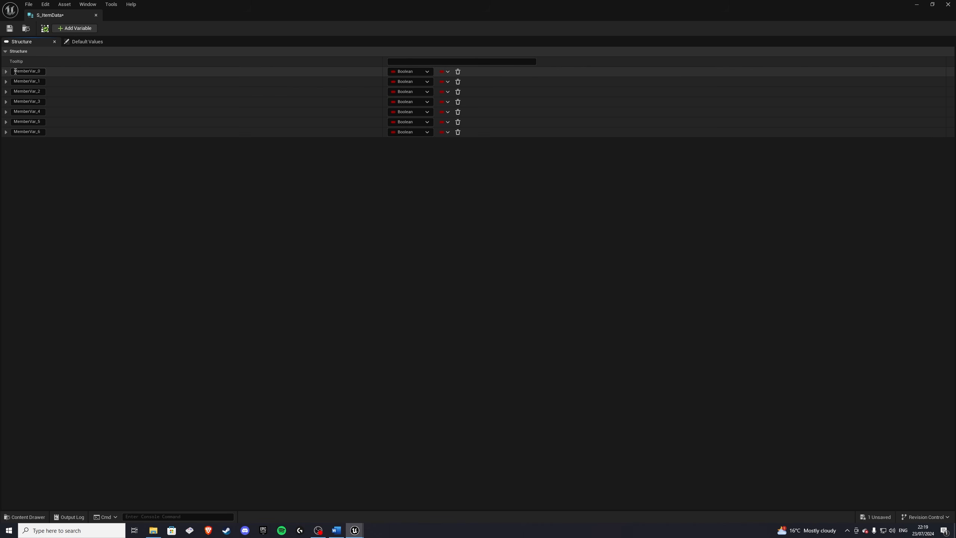
Step: Rename the first two member variables to Name and Description
double_click(23, 72)
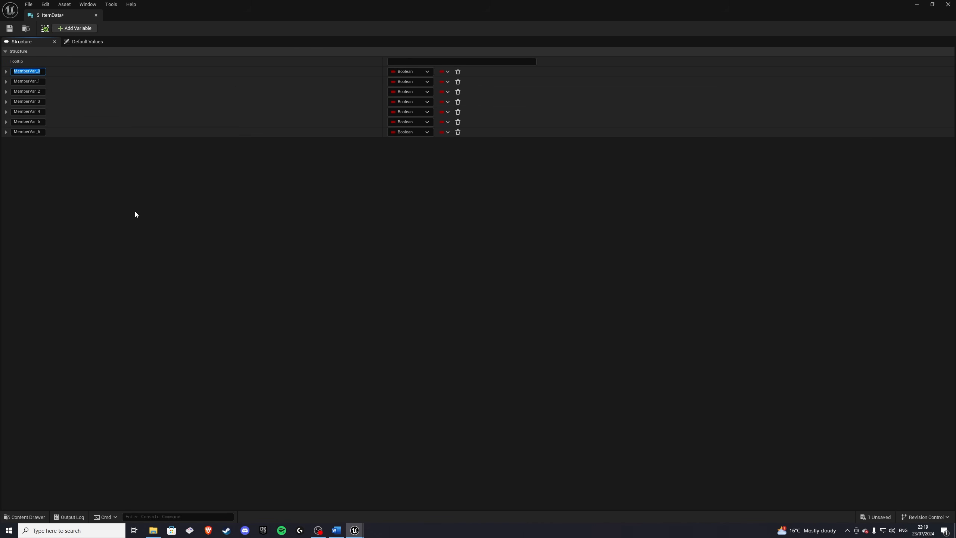
text(Name)
key(Return)
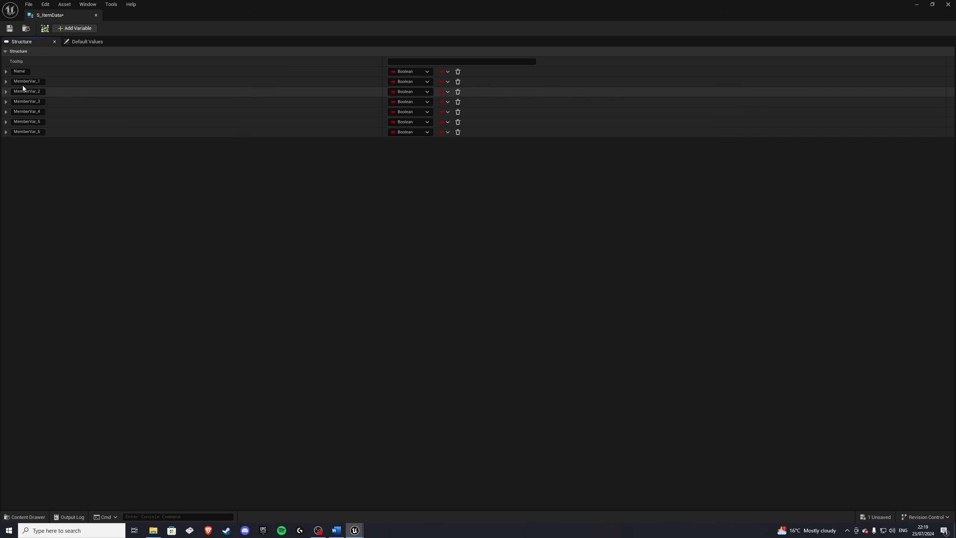
double_click(47, 82)
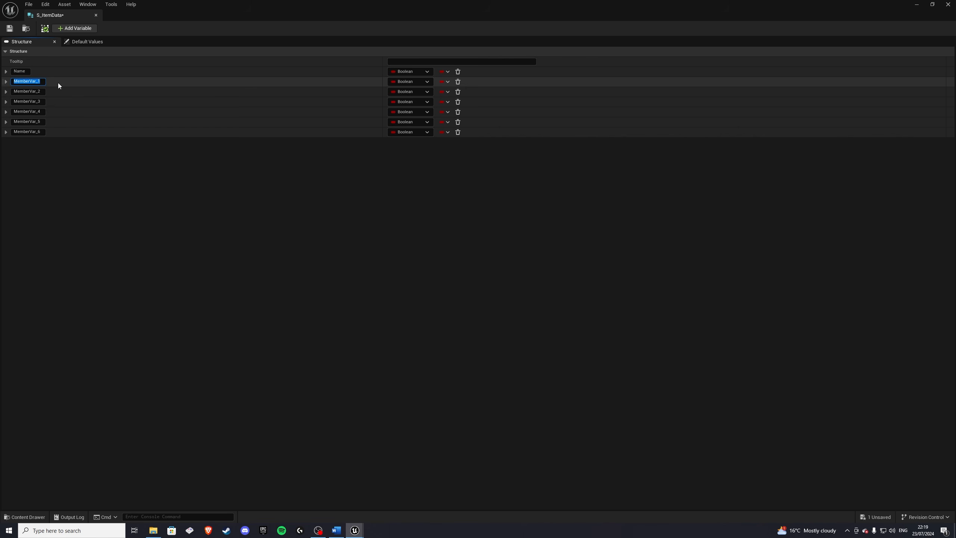
text(Description)
key(Return)
Step: Rename the third and fourth member variables to Image and Class
double_click(54, 96)
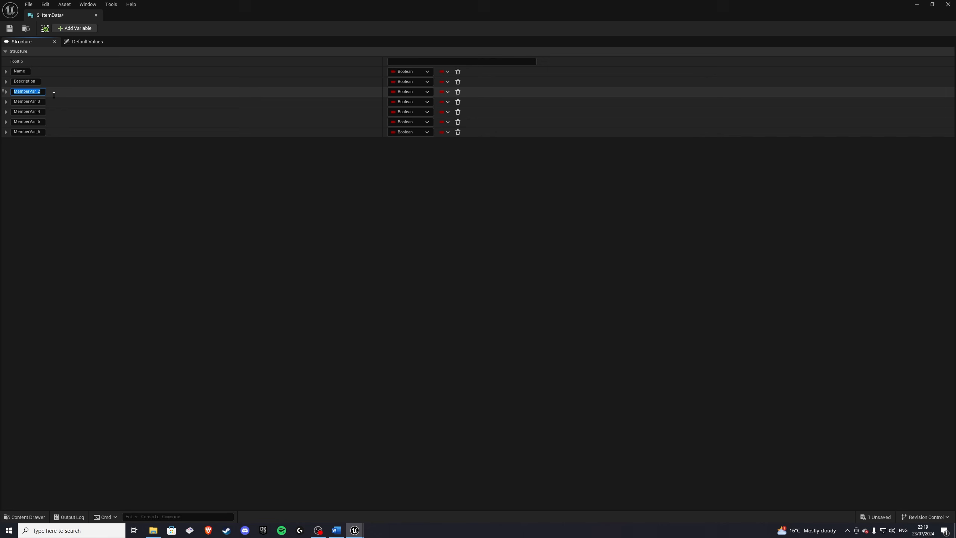
text(Image)
key(Return)
double_click(16, 101)
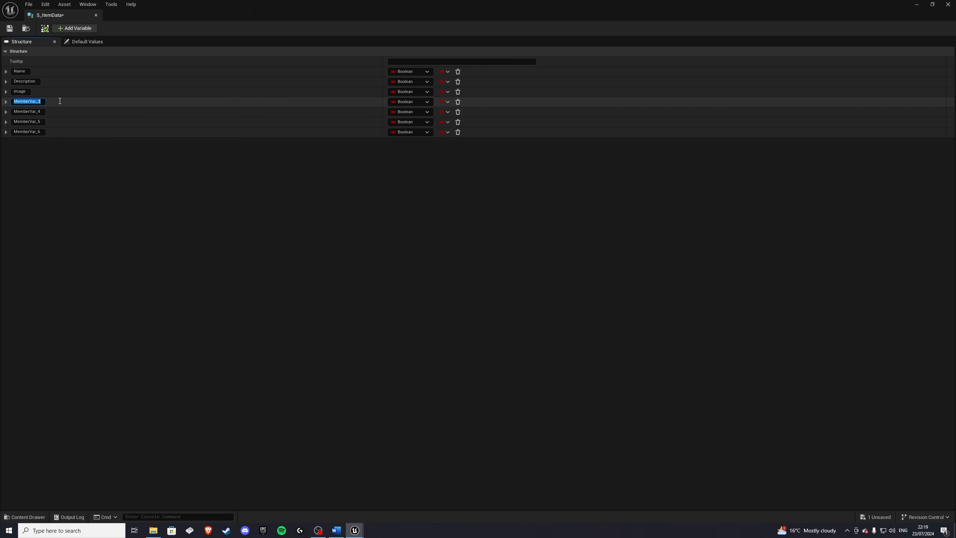
text(Class)
key(Return)
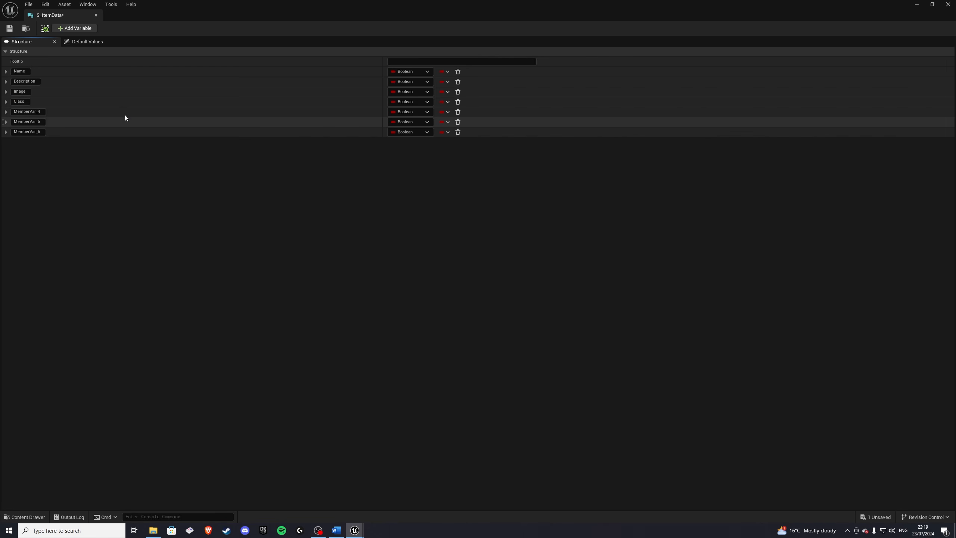
Step: Rename the fifth, sixth and seventh member variables to Effect, SFX and Rarity
click(15, 111)
text(Effect)
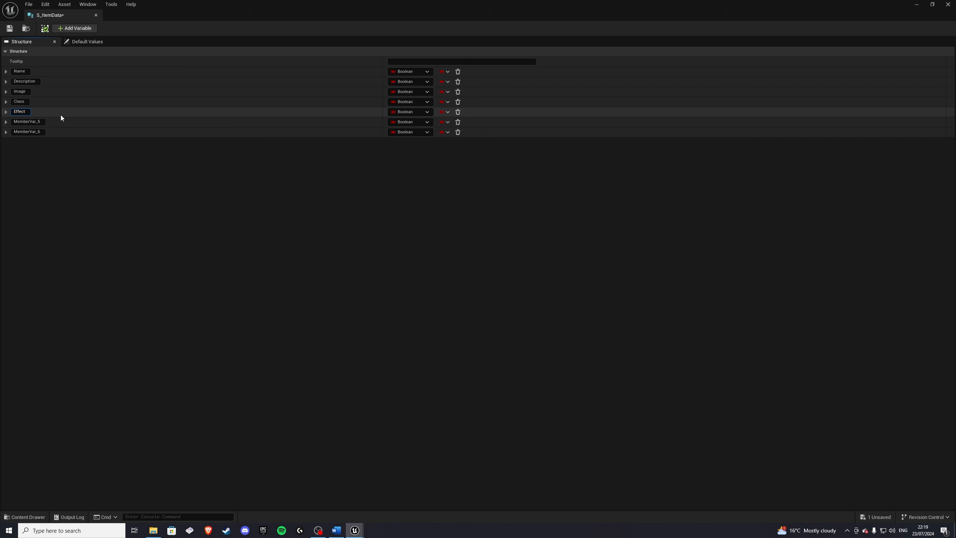
key(Return)
double_click(46, 121)
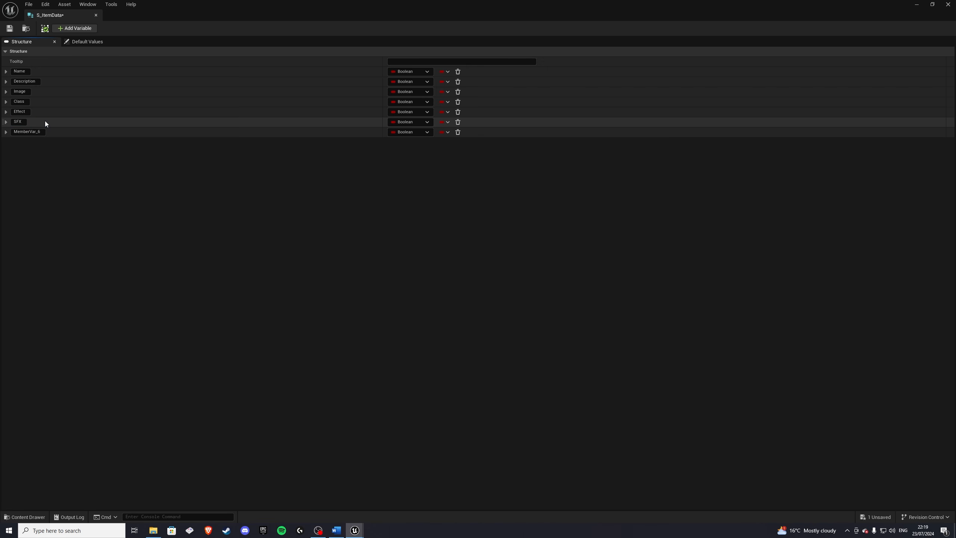
double_click(49, 132)
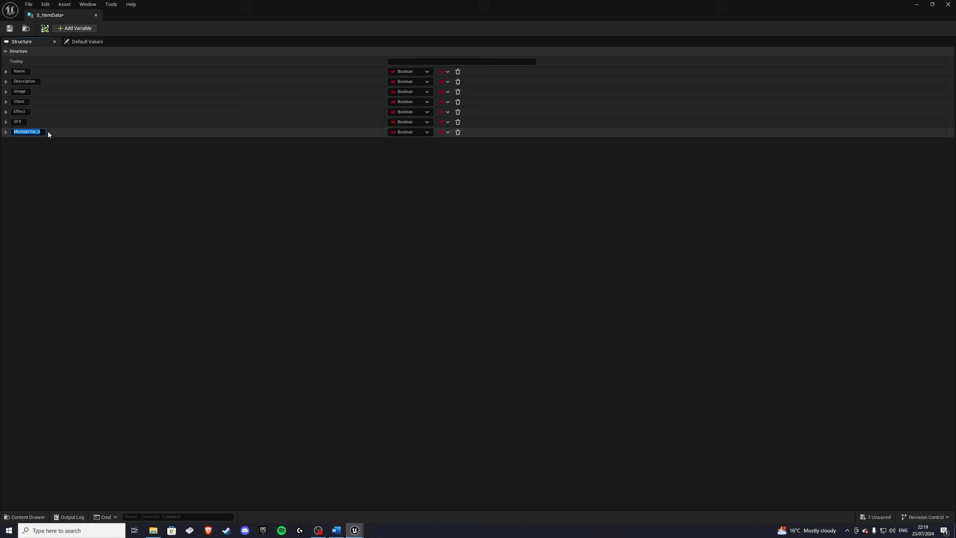
text(Rarity)
key(Return)
Step: Add two more member variables to the structure and name them Category and Slot Quantity
click(75, 29)
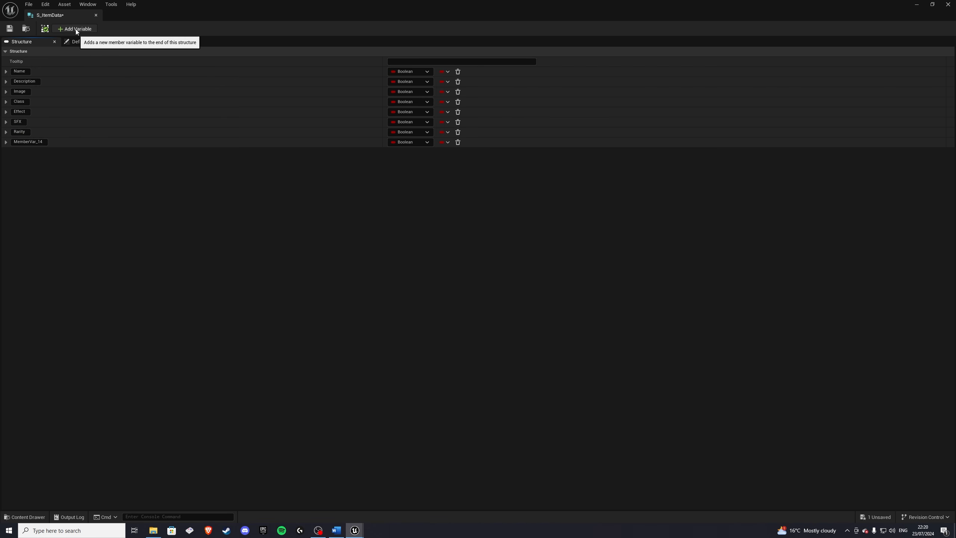
click(75, 28)
double_click(57, 143)
text(Ca)
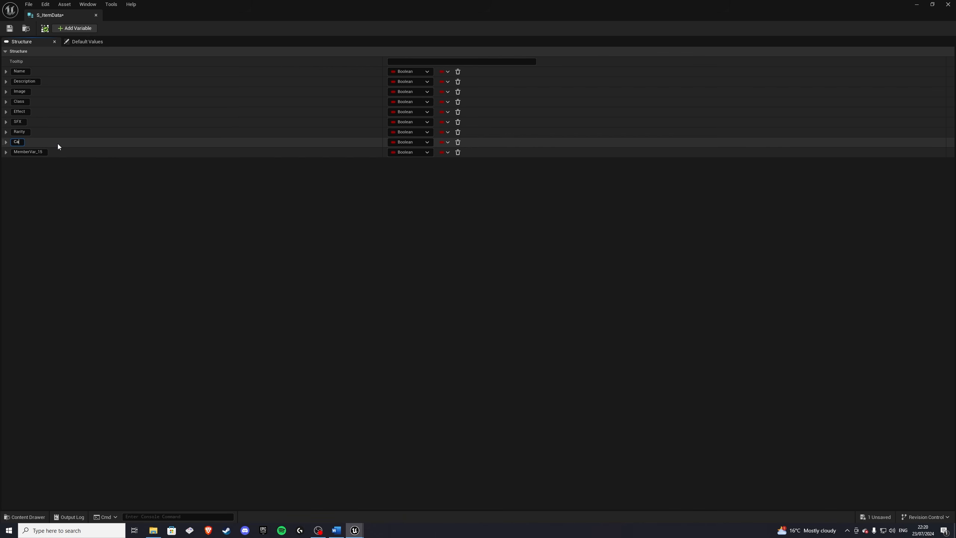
text(tegory)
key(Return)
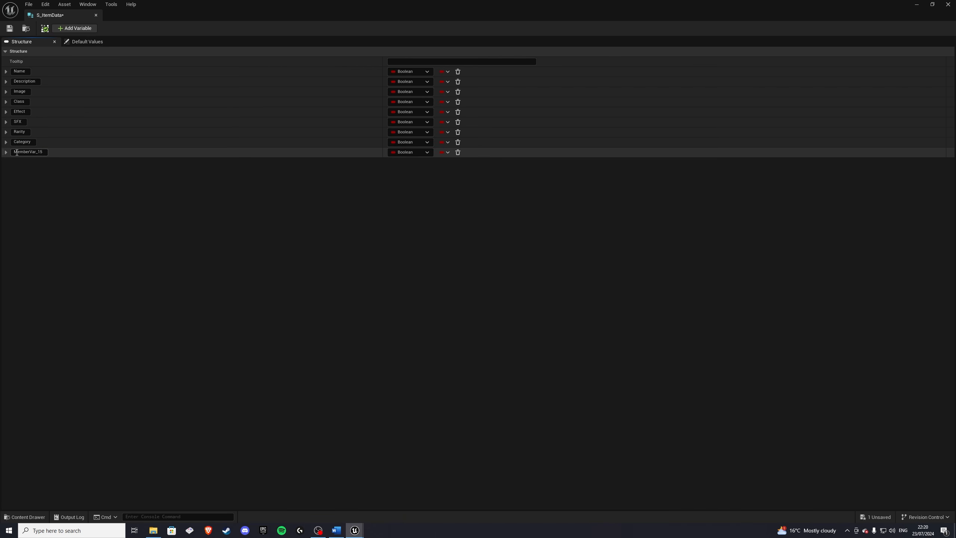
double_click(57, 155)
text(Slot Quantity)
key(Return)
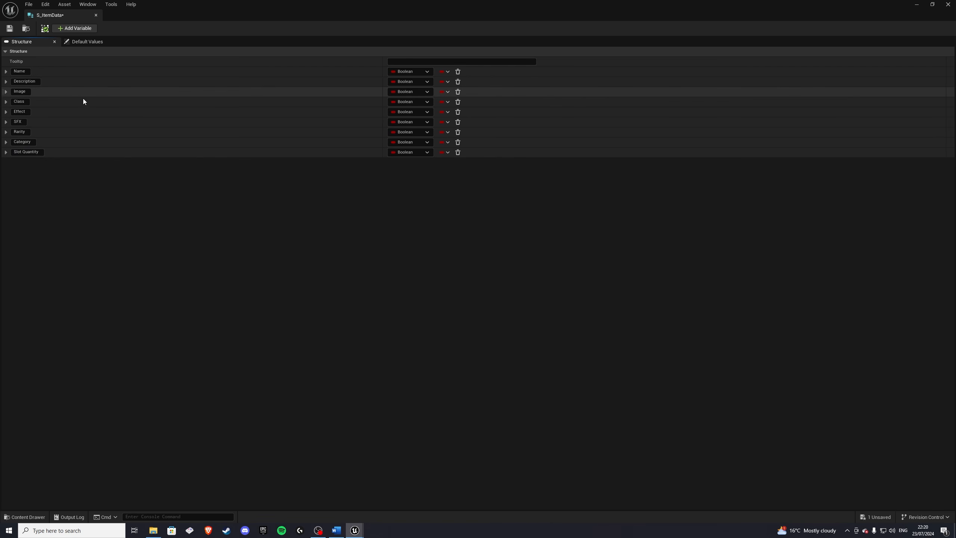
Step: Set the Name member's type to Text and the Description member's type to Name
click(410, 72)
click(409, 144)
click(403, 82)
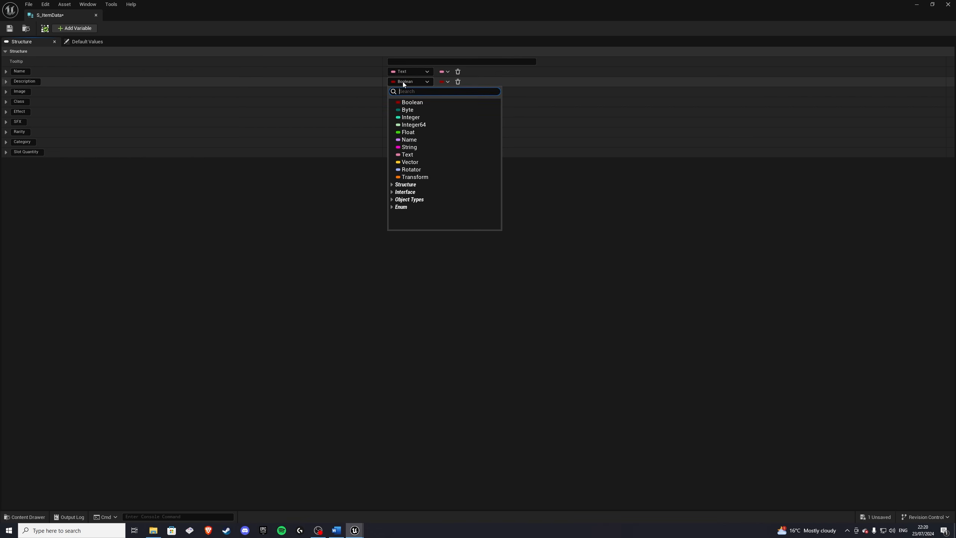
click(410, 154)
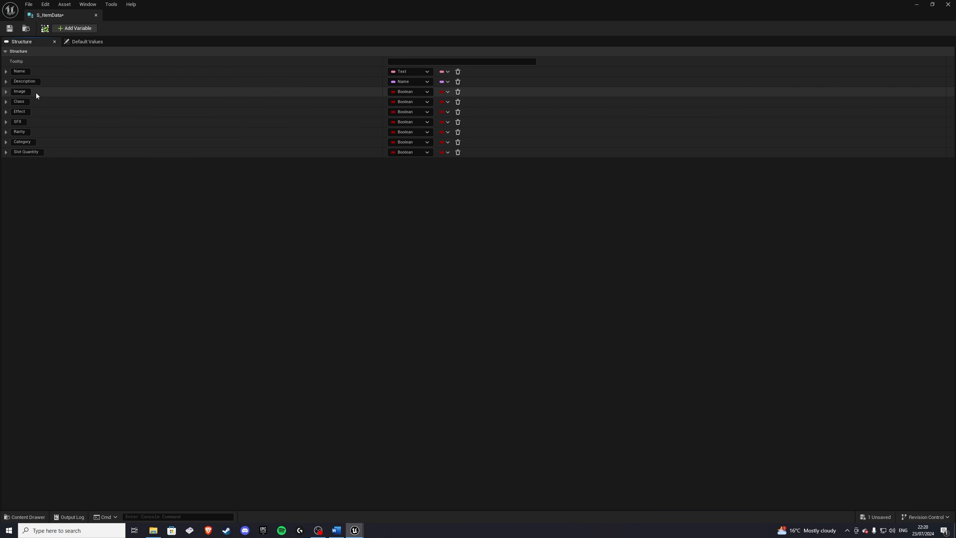
Step: Search the variable types for texture2d and set the Image member's type to Texture 2D
click(403, 92)
text(tex)
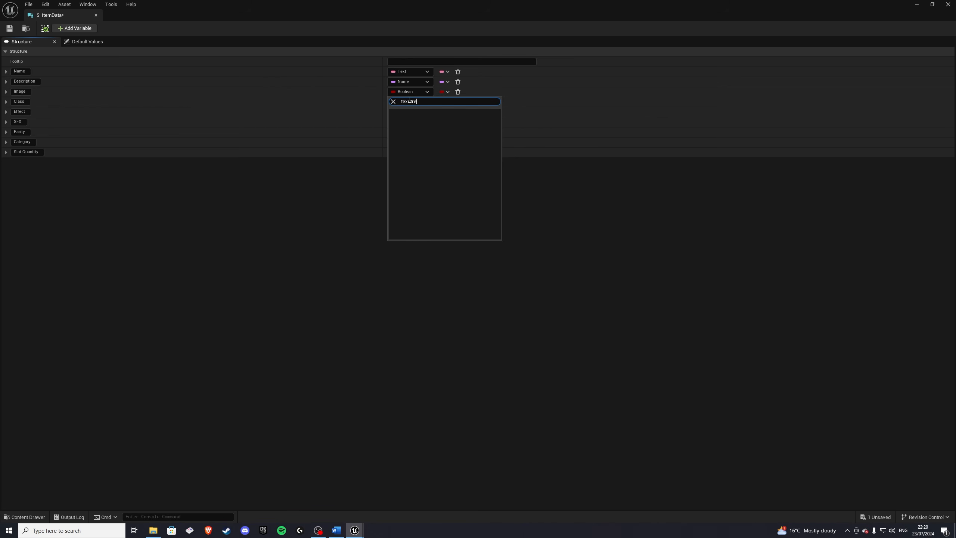
text(ture)
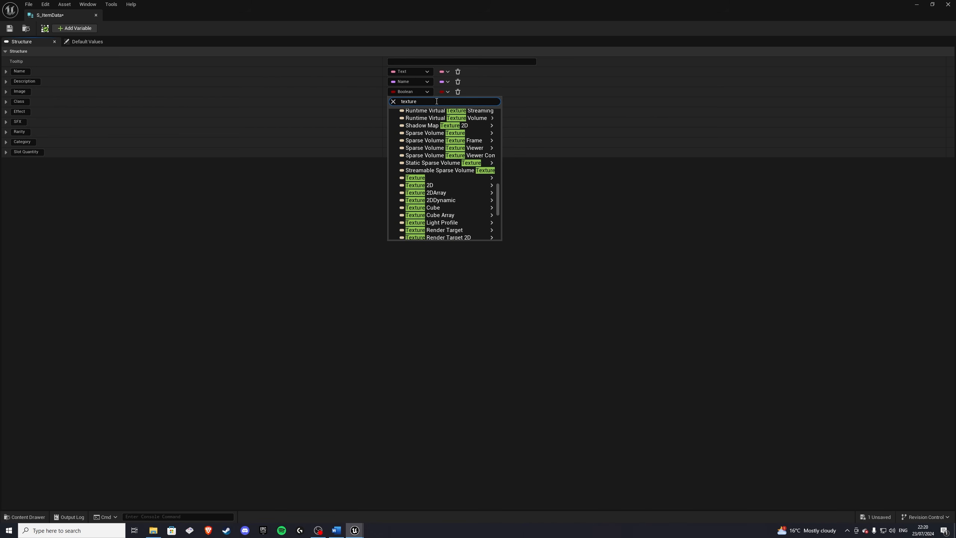
text(2d)
mouse_move(451, 172)
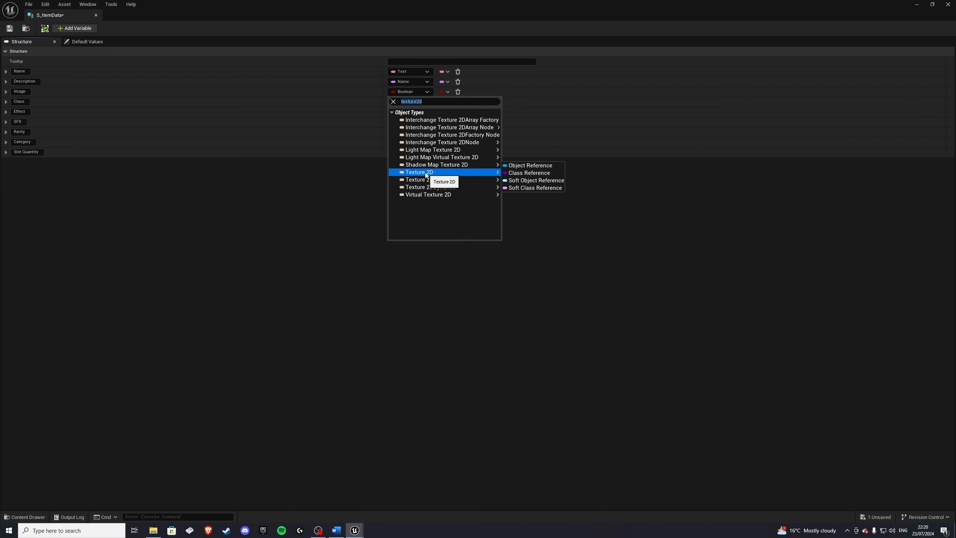
click(521, 173)
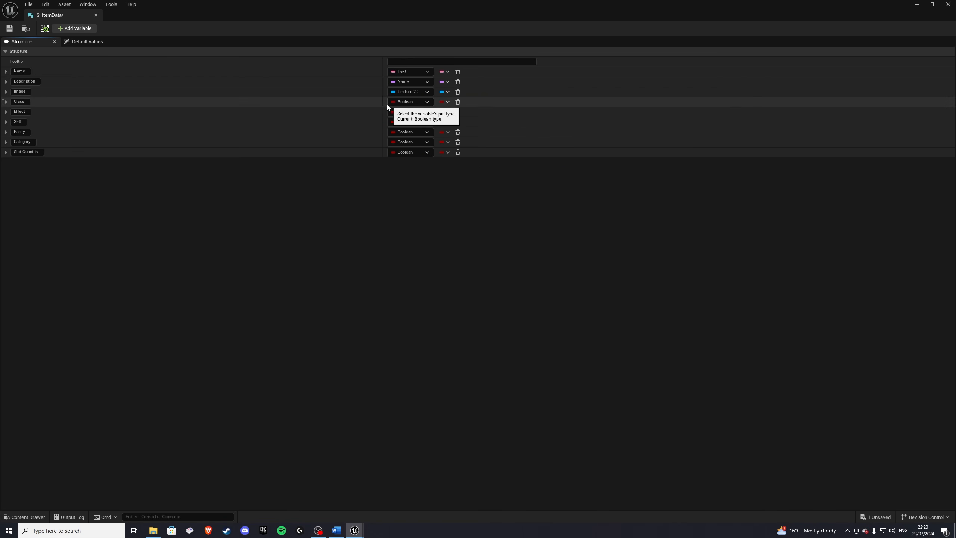
Step: Open the content drawer and create a new folder named Items inside Inventory_System
click(24, 517)
click(223, 430)
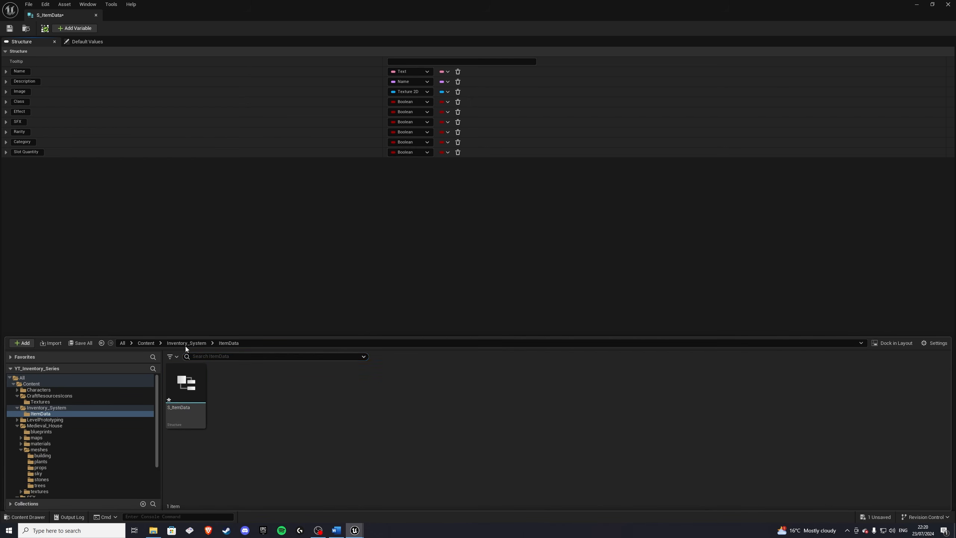
click(183, 344)
right_click(250, 397)
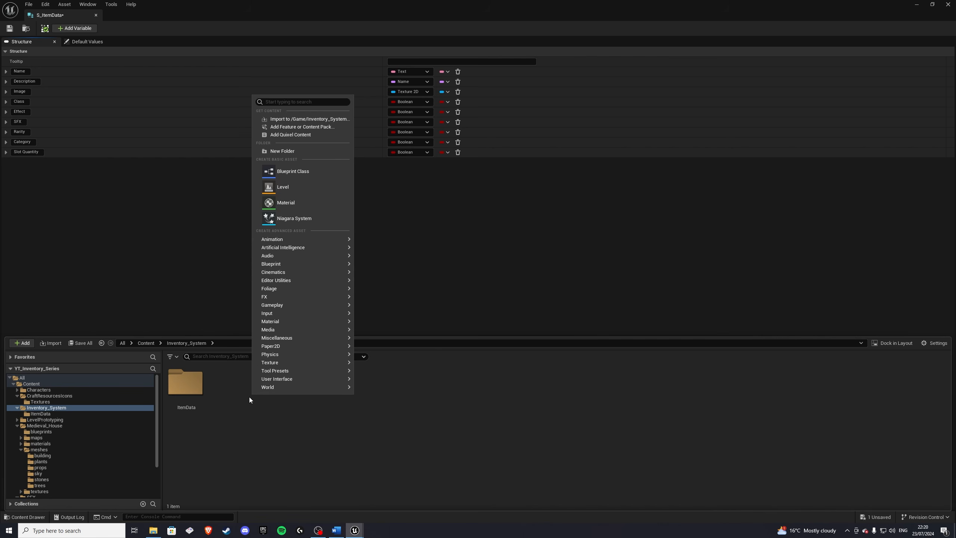
click(288, 151)
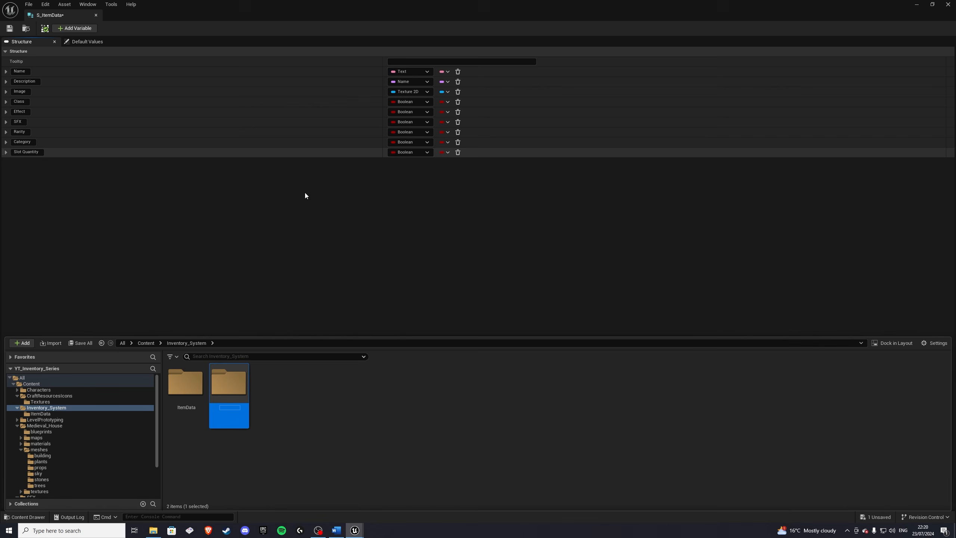
text(Items)
key(Return)
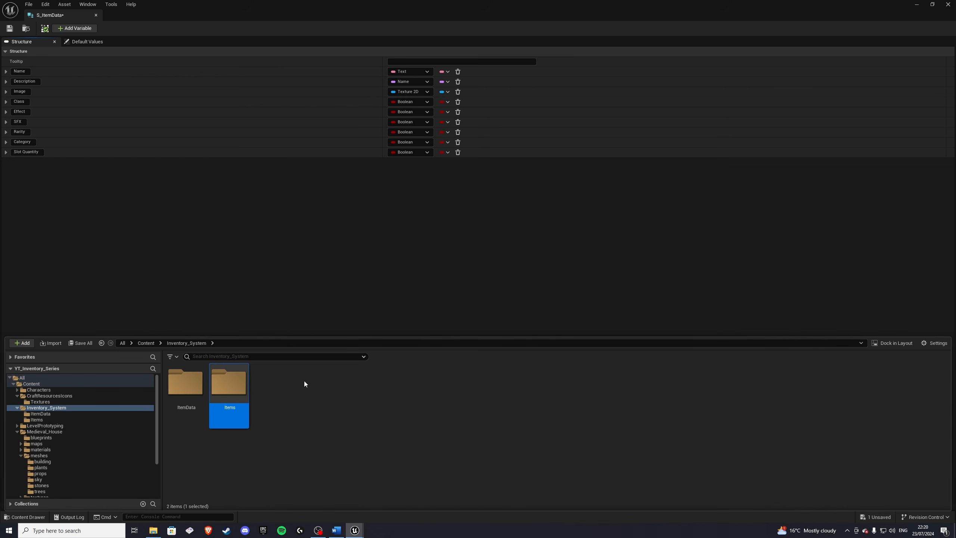
Step: Inside Items, create an Actor Blueprint class named BP_Item_Base and save it
double_click(228, 396)
right_click(235, 405)
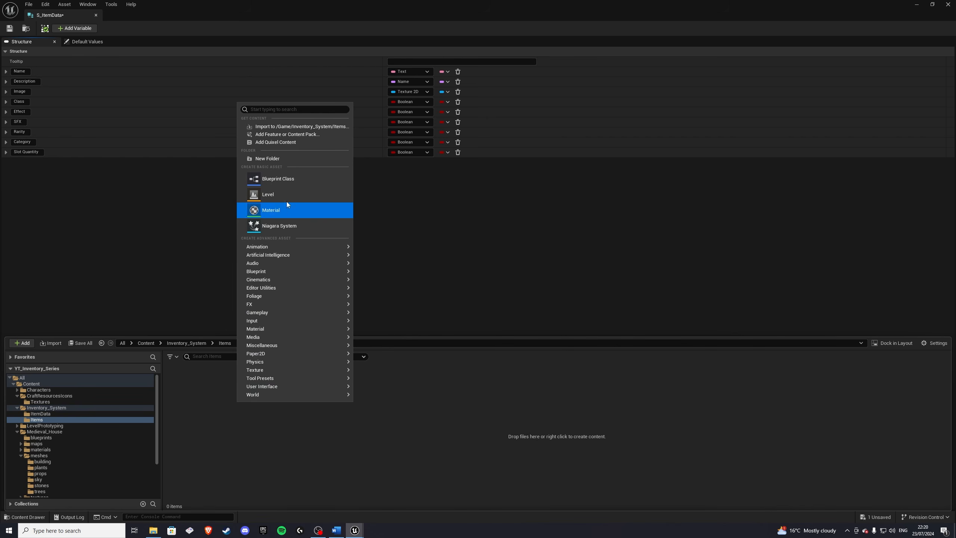
click(277, 179)
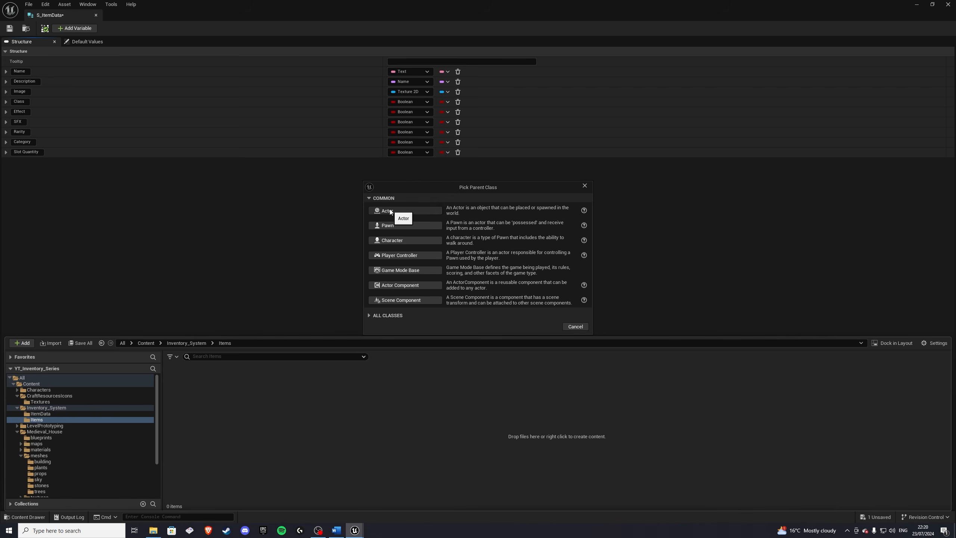
click(381, 211)
text(BP)
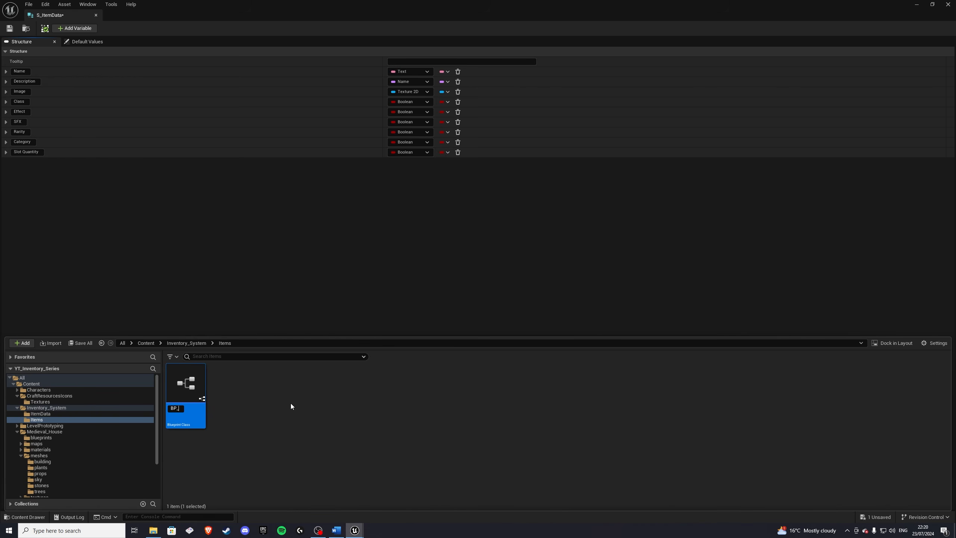
text(_Item_Base)
key(Return)
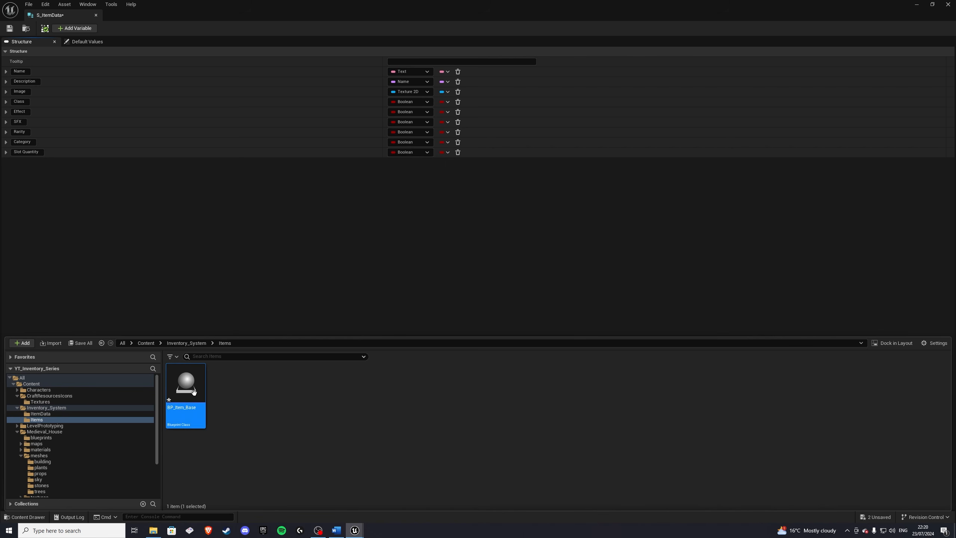
key(ctrl+s)
Step: Set the Class member's type to a BP Item Base class reference
click(405, 104)
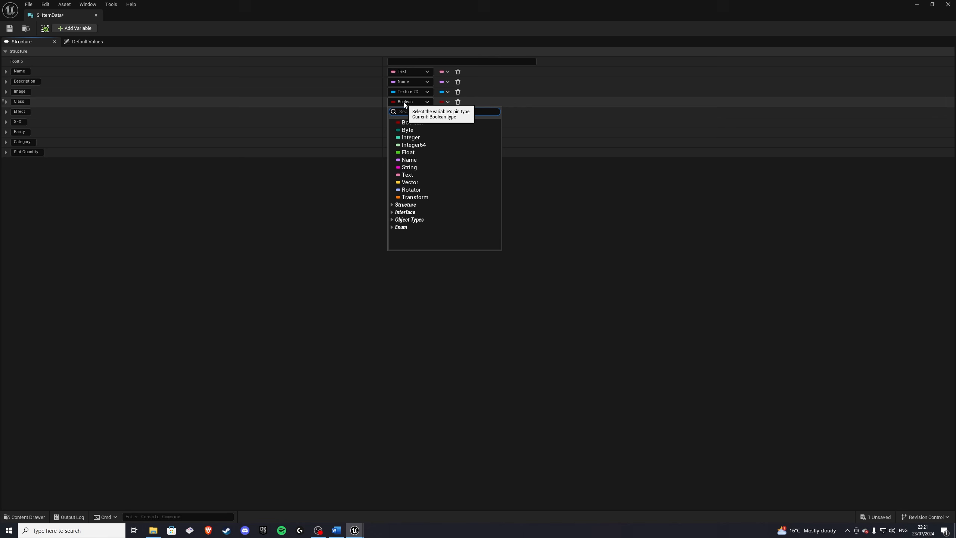
text(bp_item)
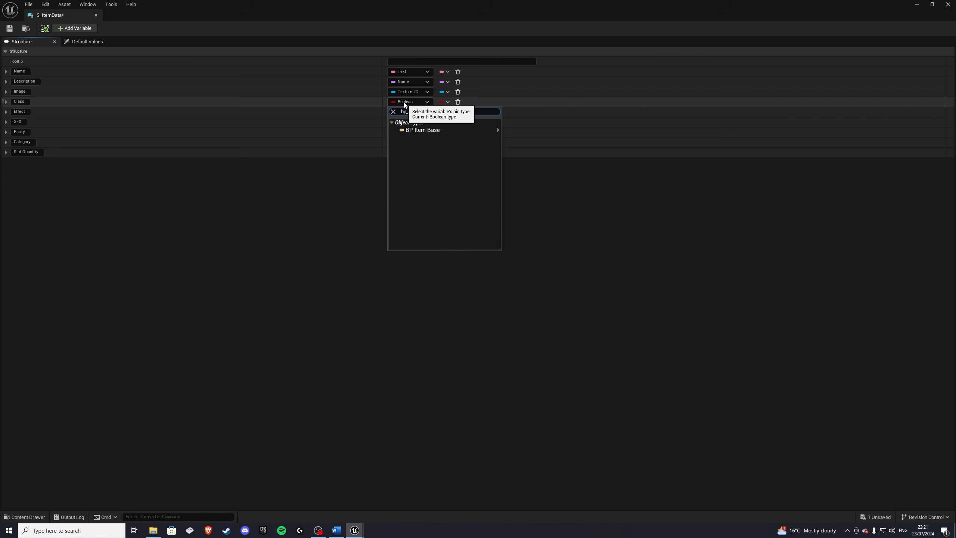
mouse_move(422, 131)
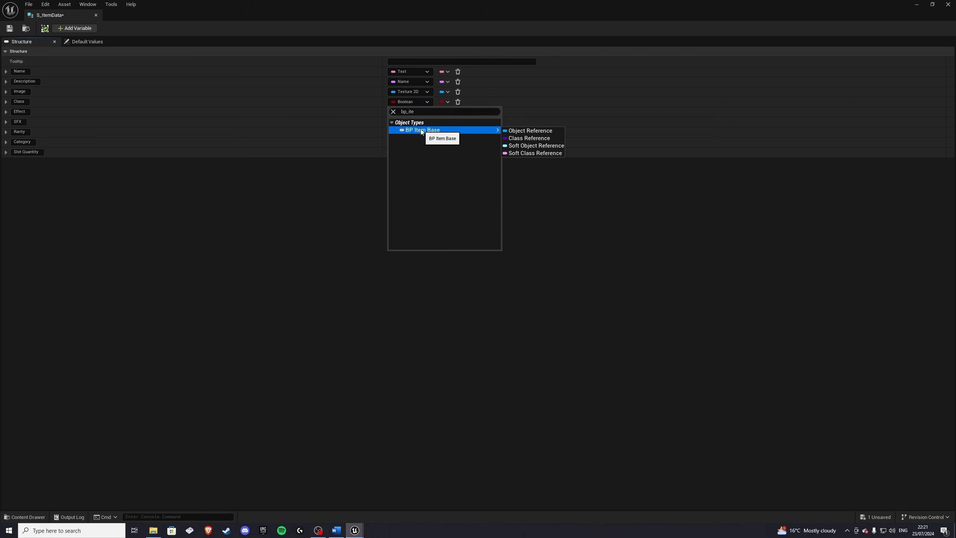
click(523, 138)
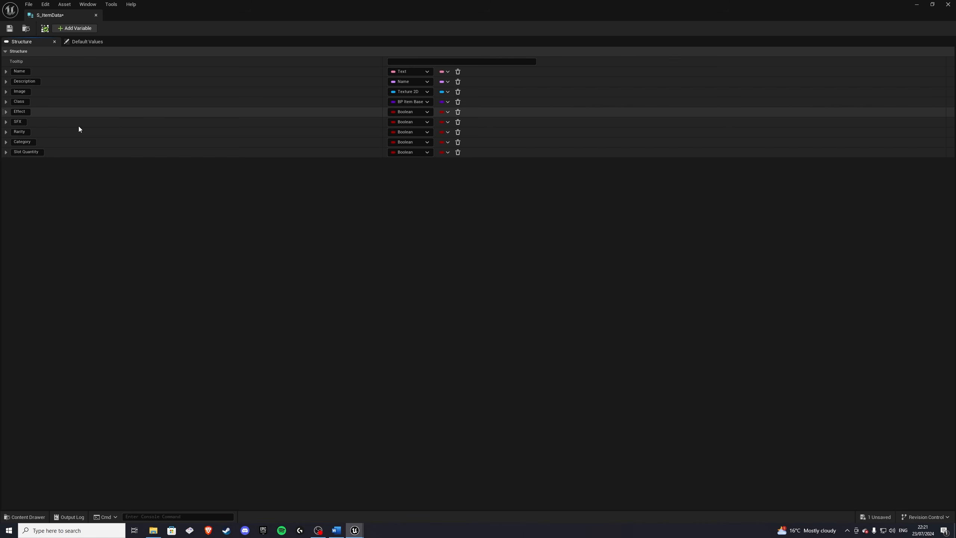
Step: Create a new folder named ItemEffects inside Inventory_System
click(25, 517)
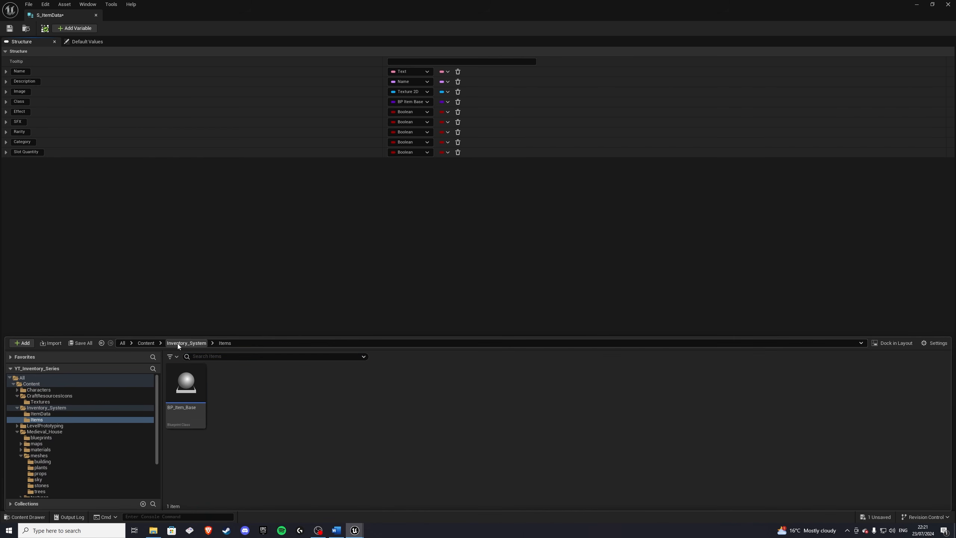
click(178, 344)
right_click(285, 394)
click(316, 150)
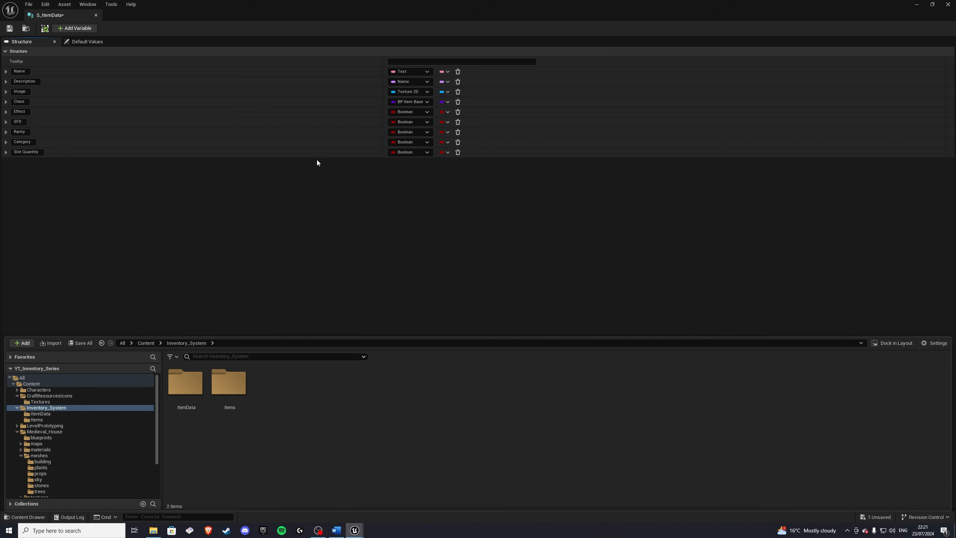
text(ItemEffe)
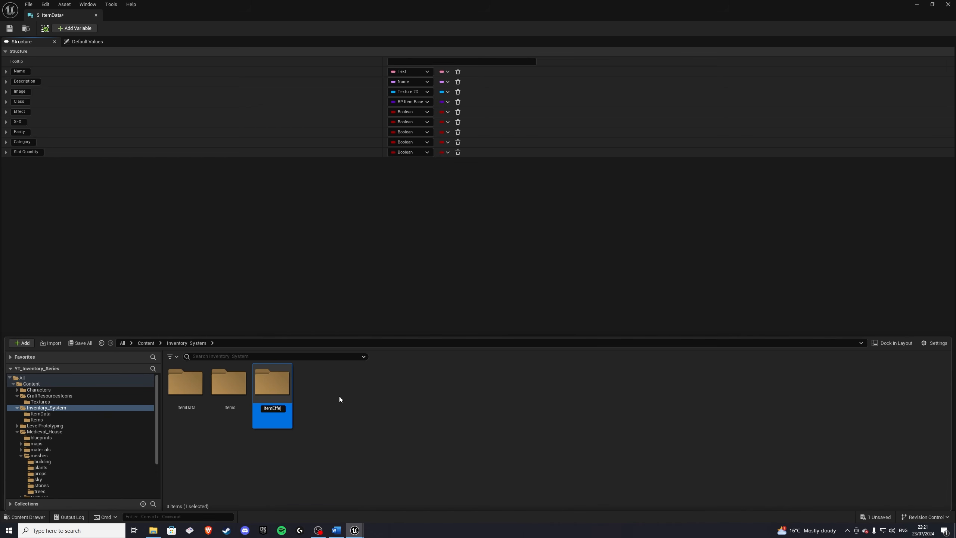
text(cts)
key(Return)
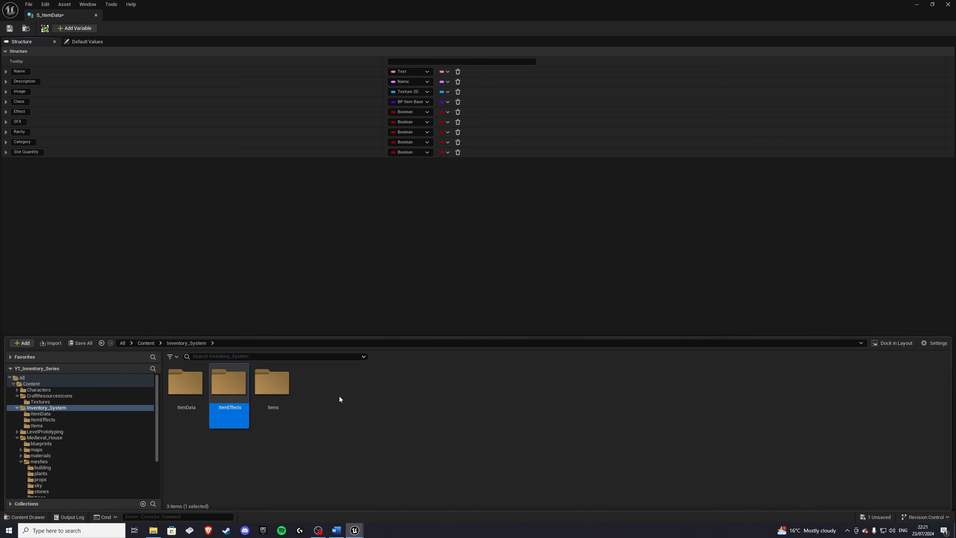
Step: Inside ItemEffects, create an Actor Blueprint class named BP_ItemEffect_Base and save it
double_click(237, 399)
right_click(248, 408)
click(283, 184)
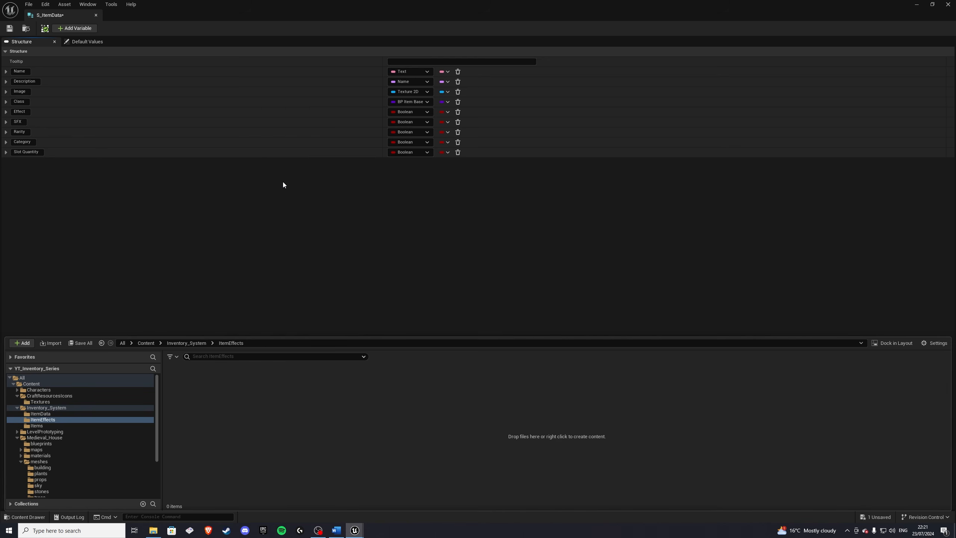
click(384, 285)
text(B)
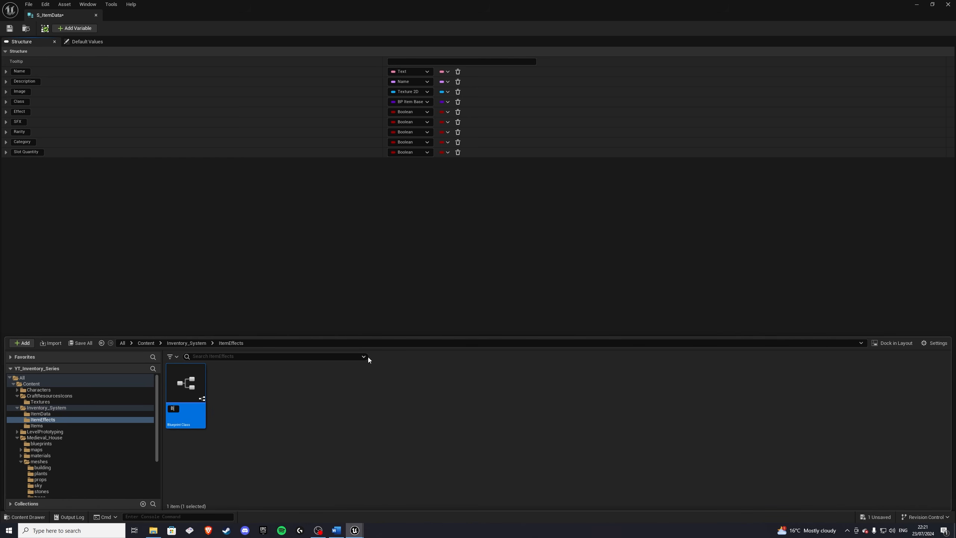
text(P_)
text(ItemEffect_)
text(Base)
key(Return)
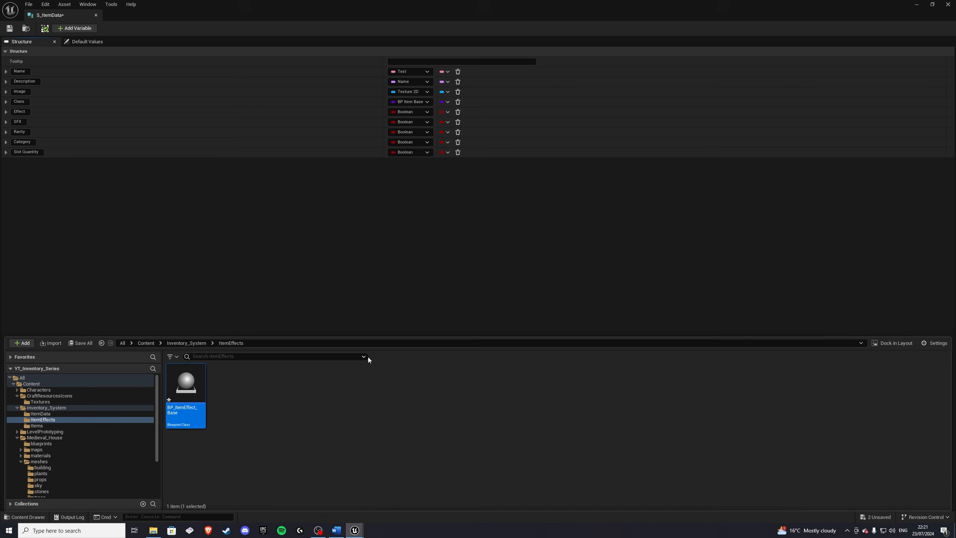
click(198, 392)
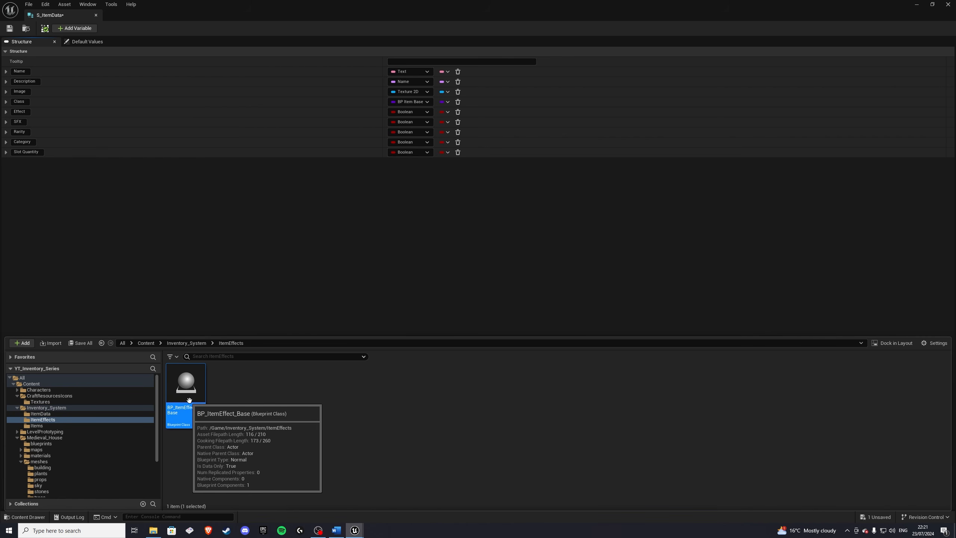
key(ctrl+s)
click(235, 393)
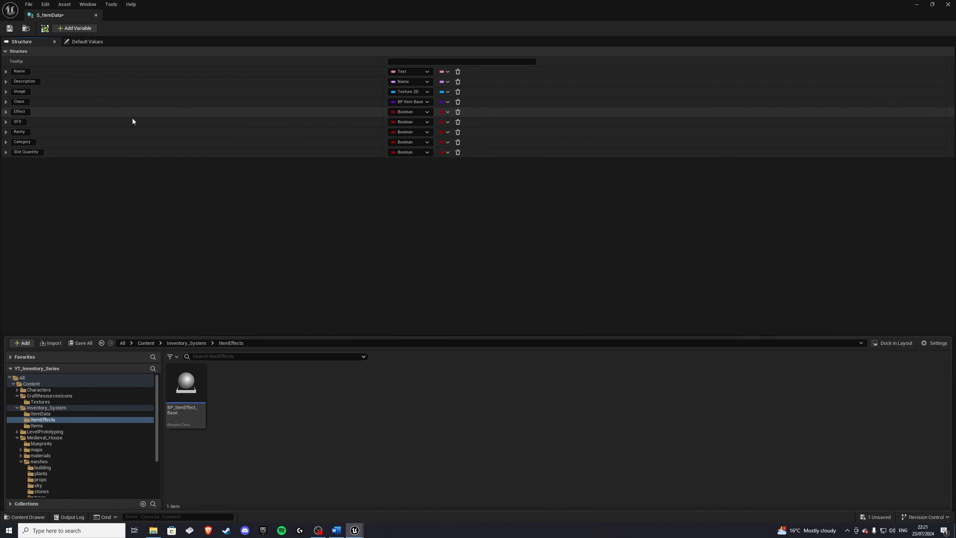
Step: Set the Effect member's type to BP Item Effect Base
click(412, 112)
text(bp_)
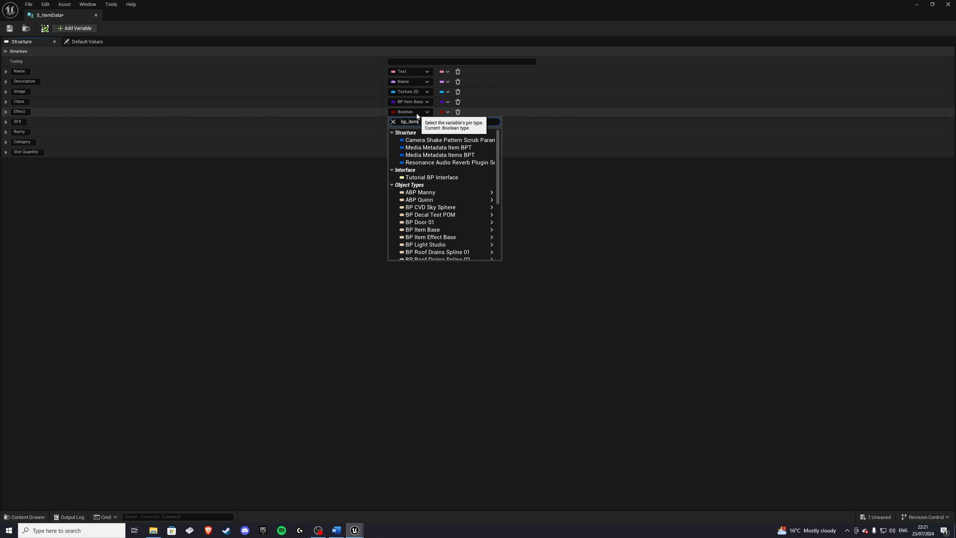
text(item)
mouse_move(429, 148)
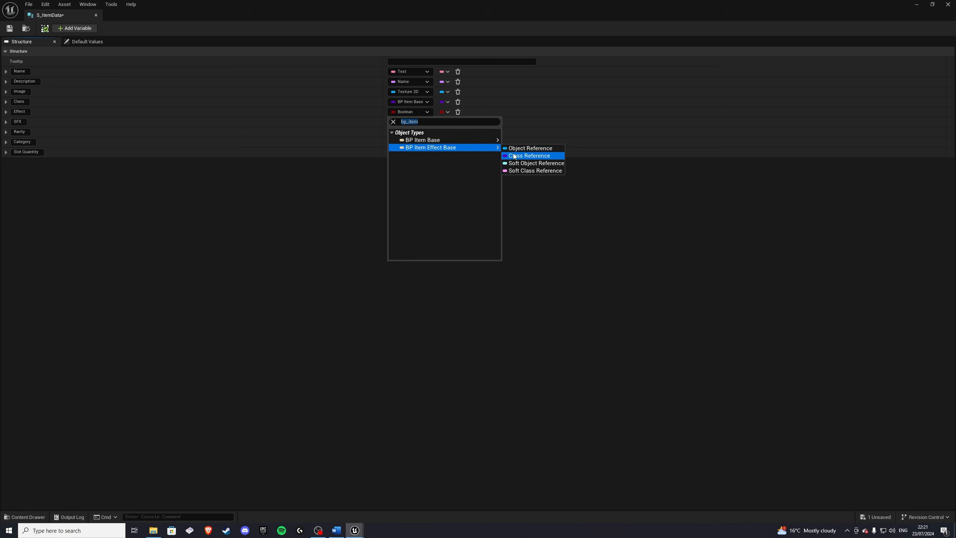
click(523, 149)
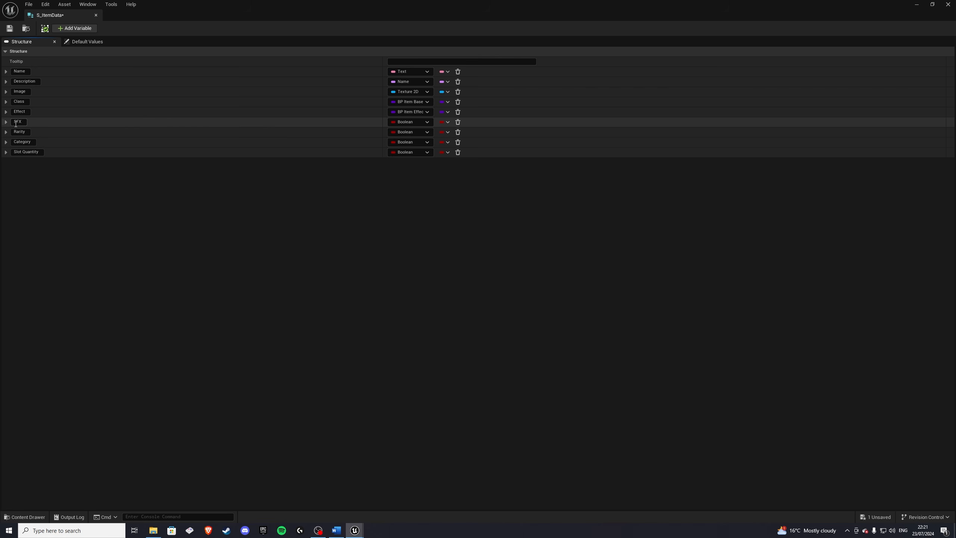
Step: Inside the ItemData folder, create a new structure named S_ItemSFX
click(25, 517)
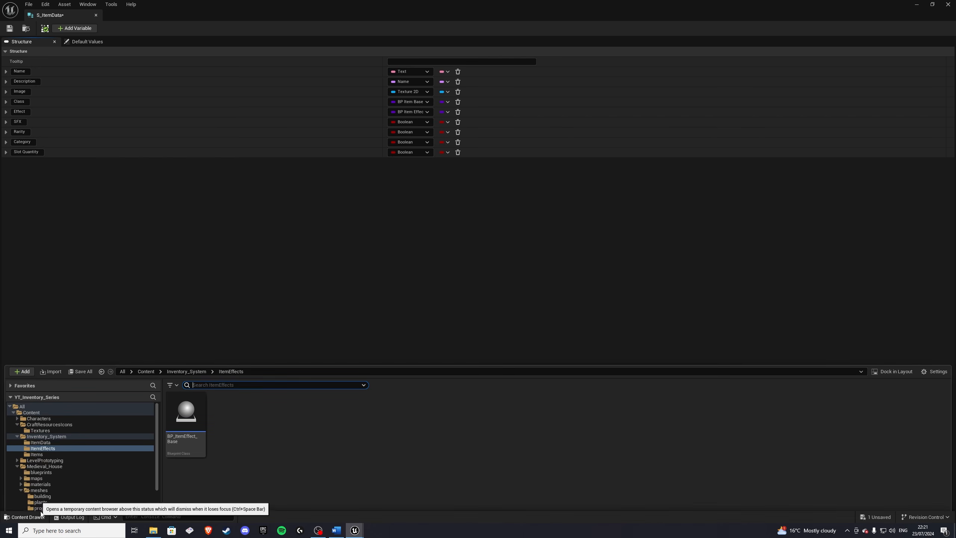
click(189, 345)
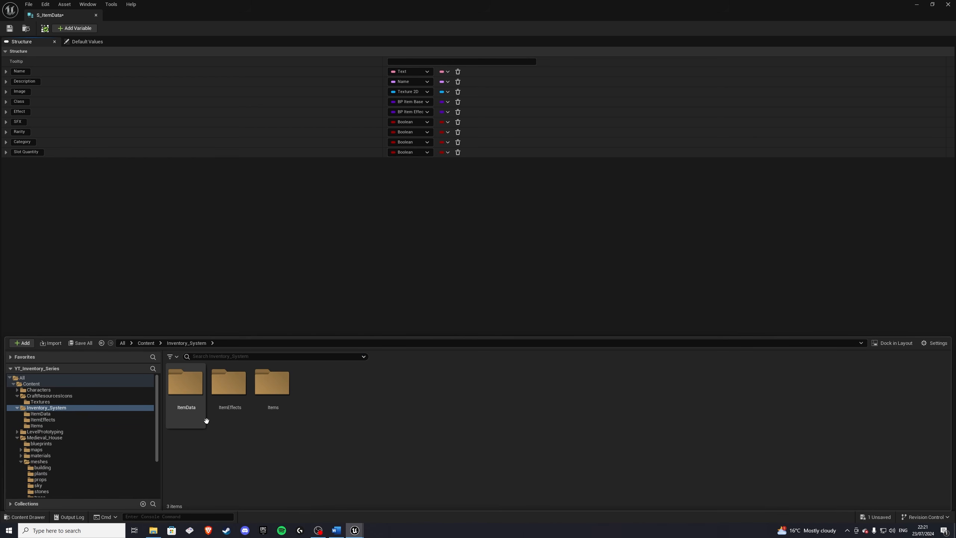
double_click(191, 400)
right_click(258, 398)
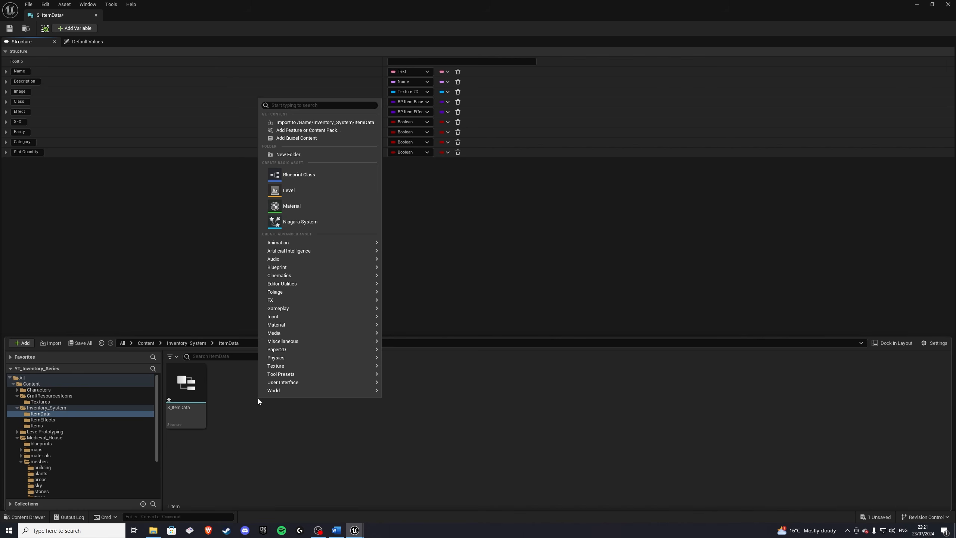
mouse_move(284, 317)
mouse_move(348, 268)
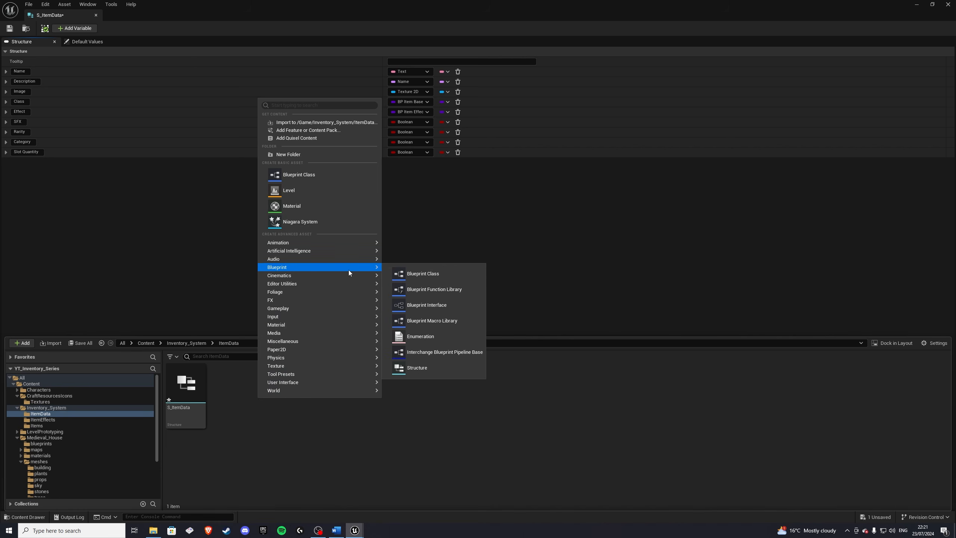
click(417, 368)
text(S_)
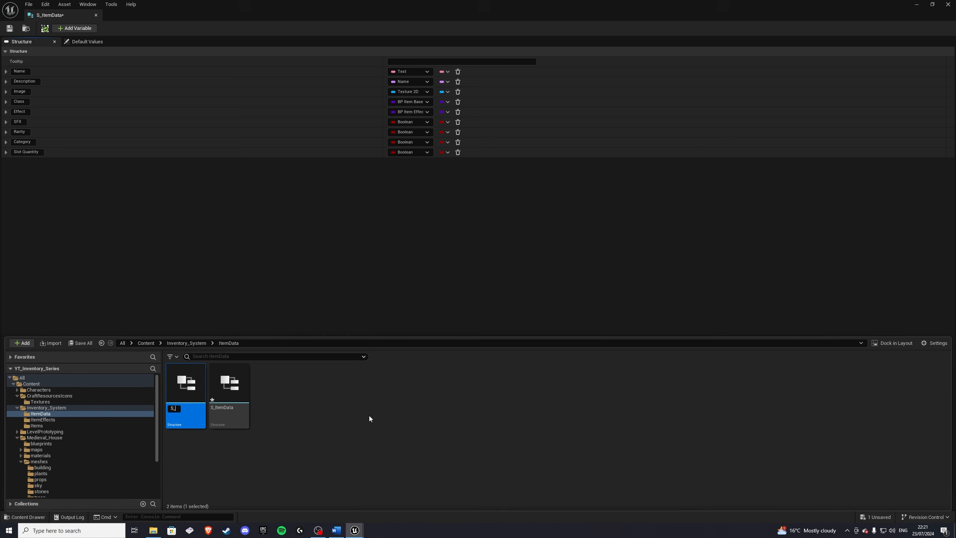
text(ItemSFX)
key(Return)
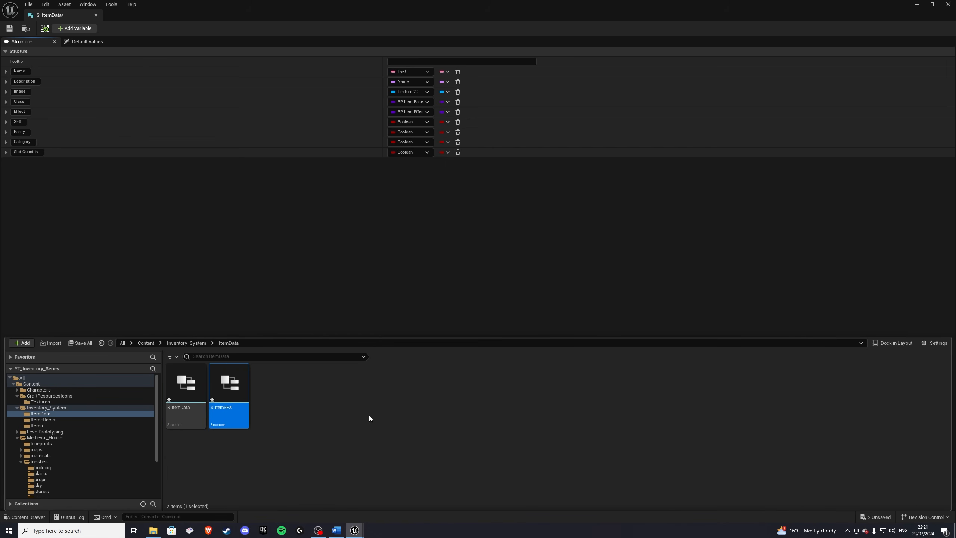
Step: Open S_ItemSFX, set its first member's type to Sound Base and rename it Pickup
double_click(234, 394)
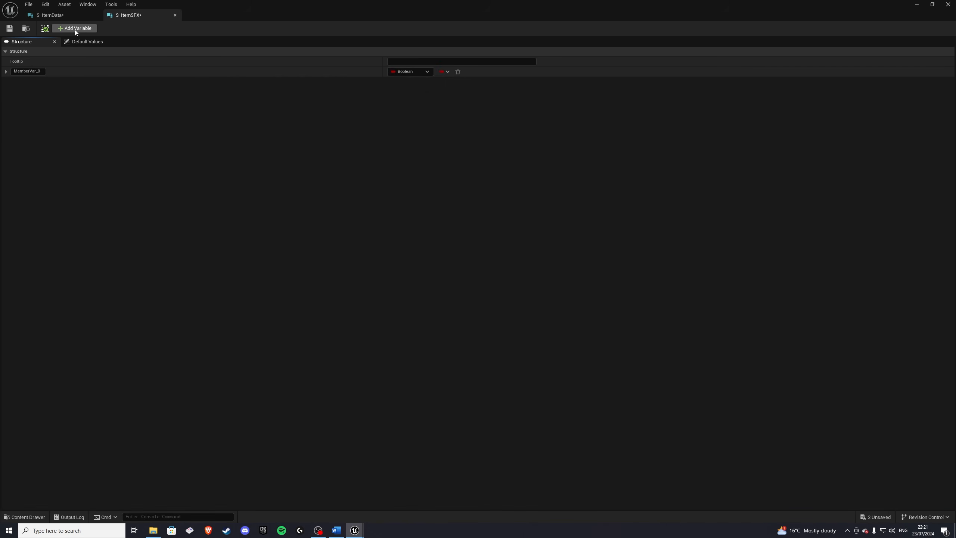
click(405, 72)
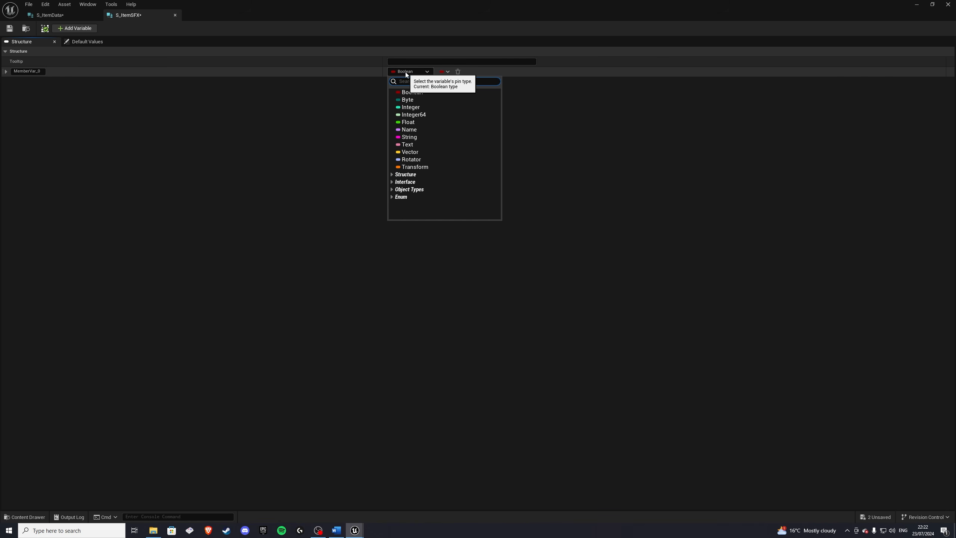
text(sound)
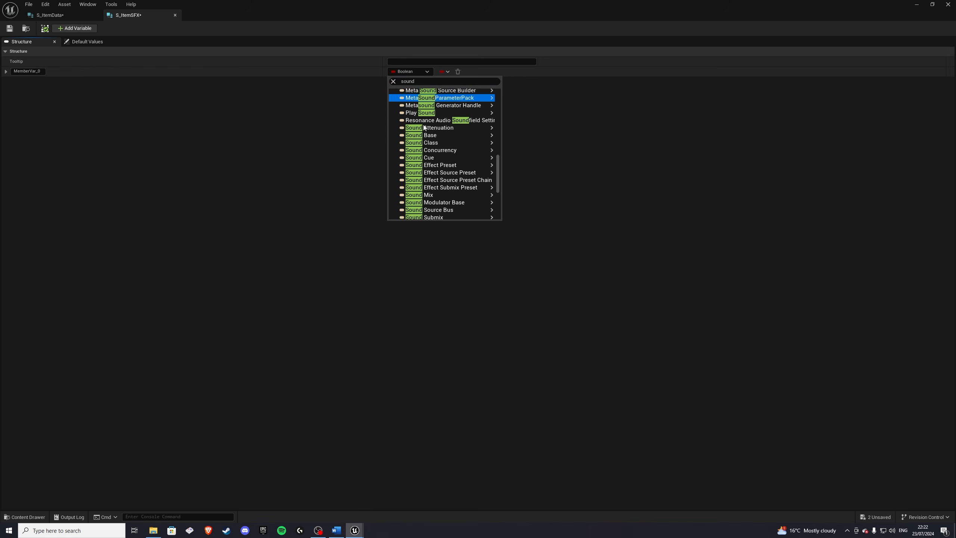
mouse_move(421, 137)
click(524, 135)
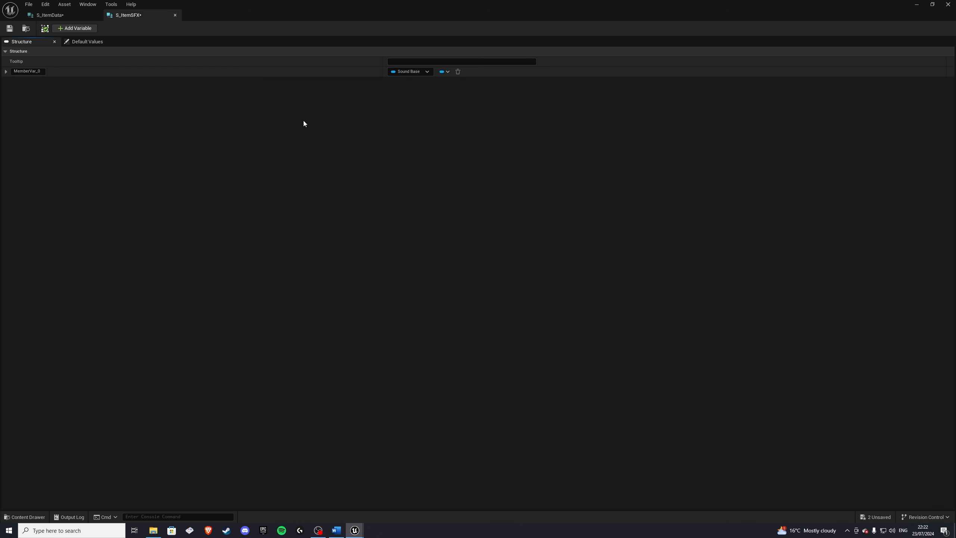
click(31, 72)
text(Pi)
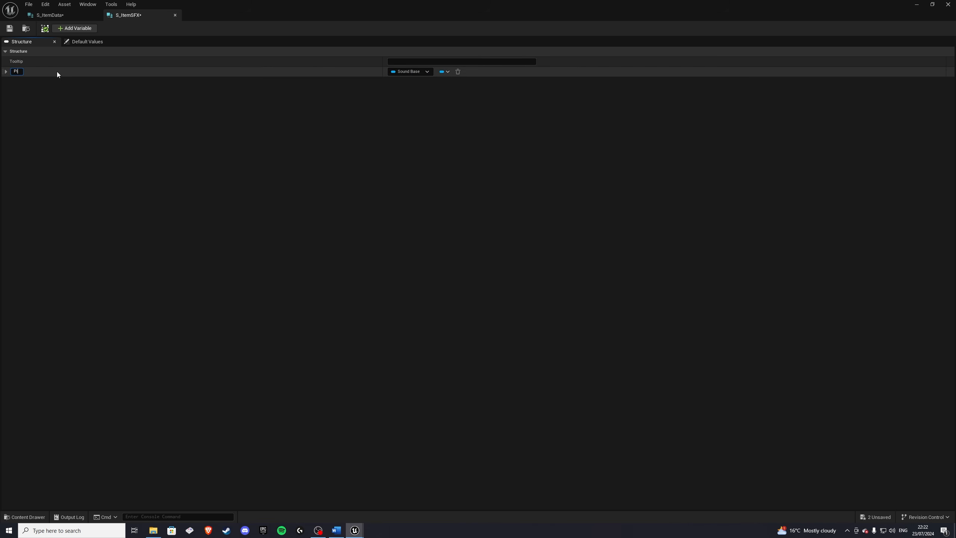
text(ckup)
key(Return)
Step: Add Sound Base members named Drop, Move and Use, then save and close the S_ItemSFX structure
click(74, 29)
click(20, 82)
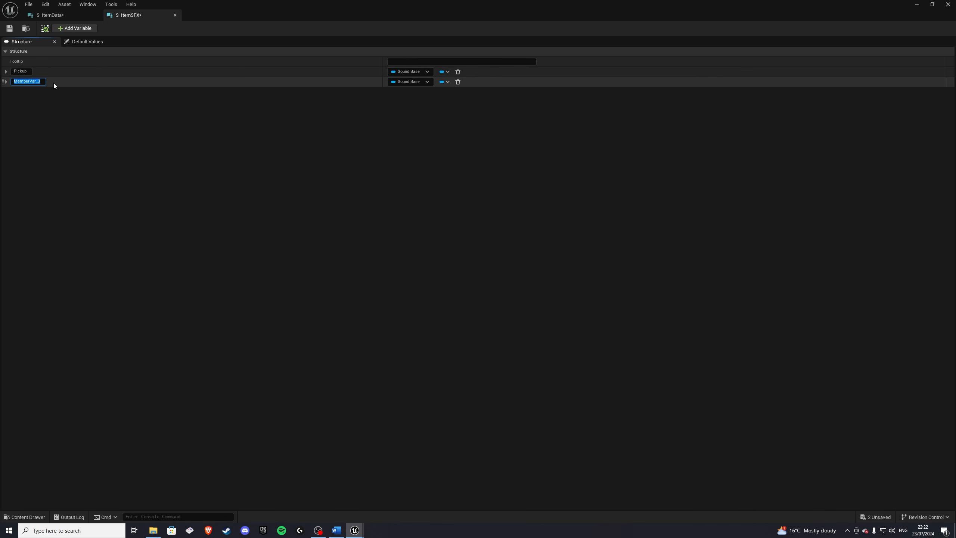
text(Drop)
key(Return)
click(74, 29)
click(38, 91)
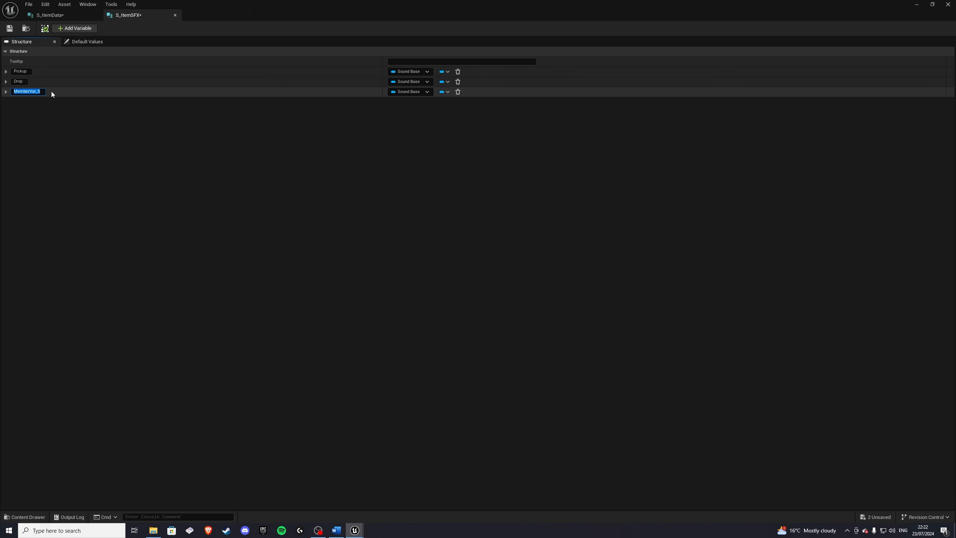
text(Move)
key(Return)
click(74, 29)
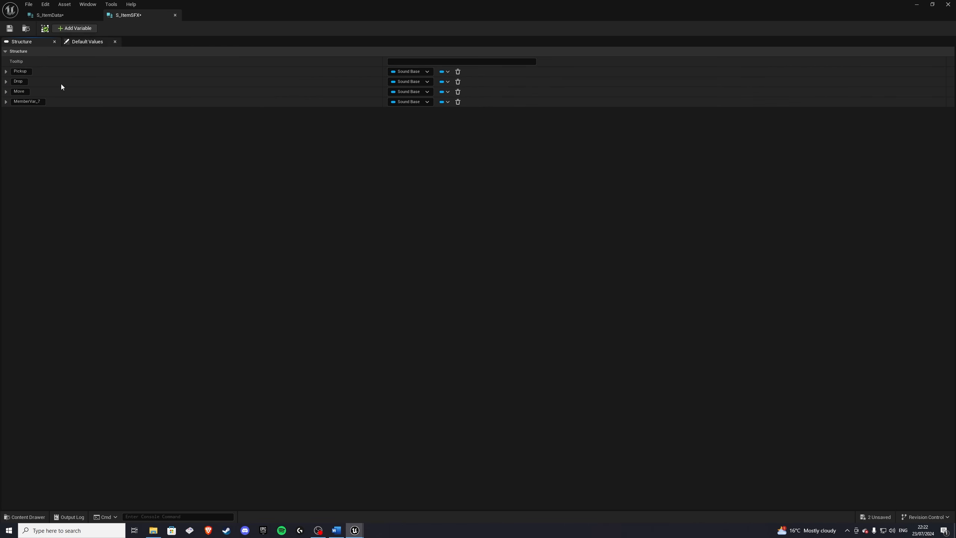
click(15, 102)
text(Use)
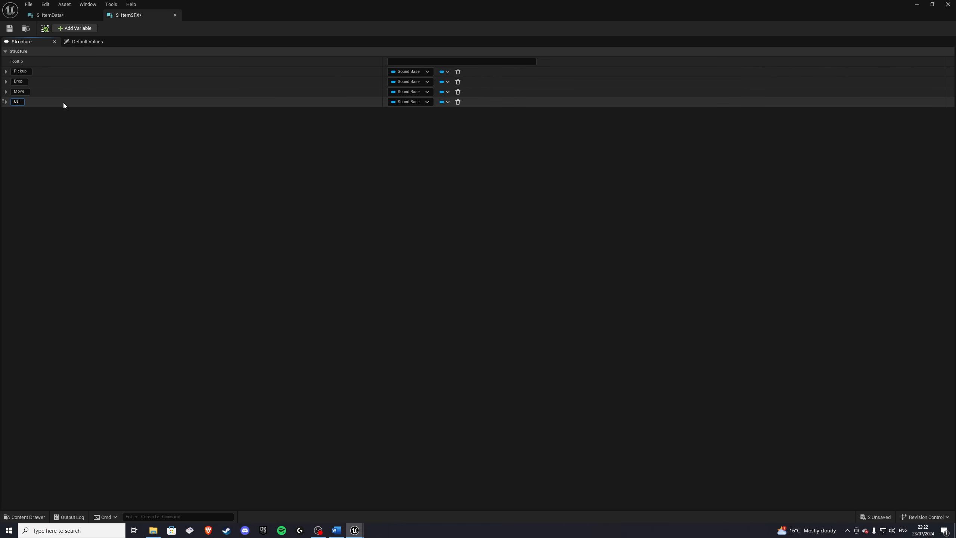
key(Return)
click(10, 29)
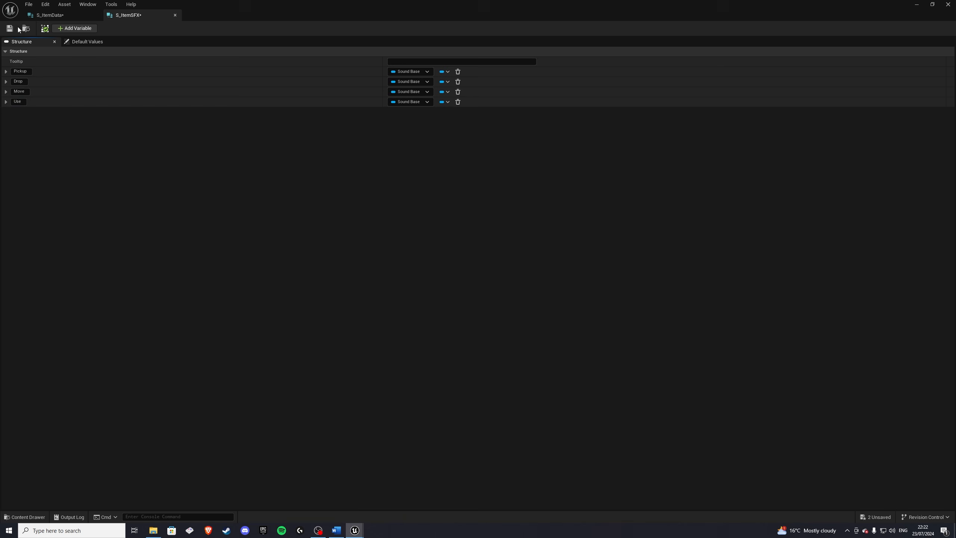
click(176, 15)
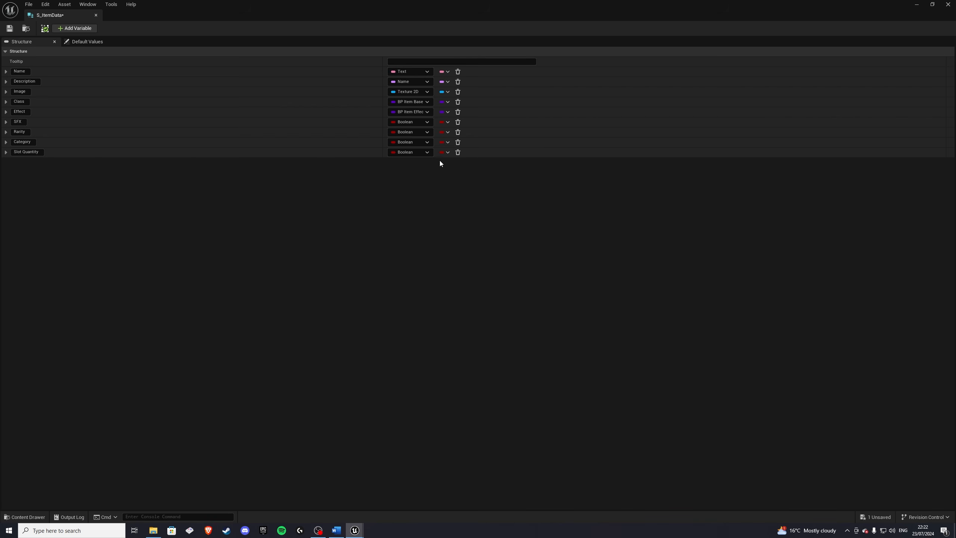
Step: Set the SFX member's type in S_ItemData to the S Item SFX structure
click(407, 123)
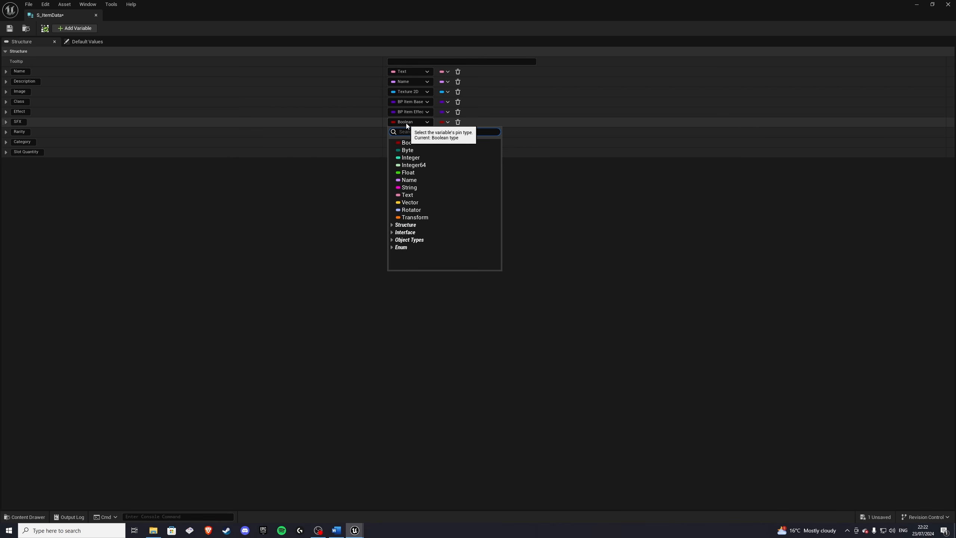
text(S_Item)
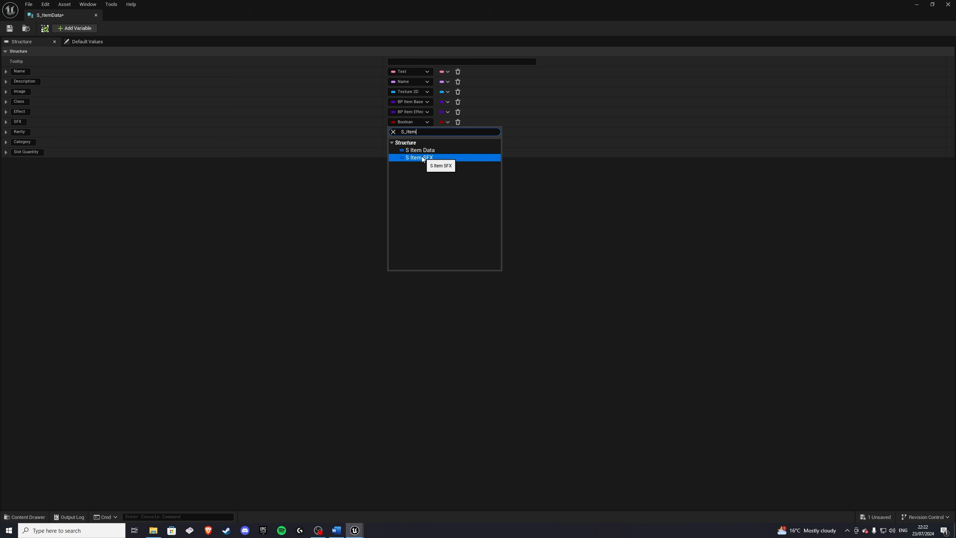
click(422, 156)
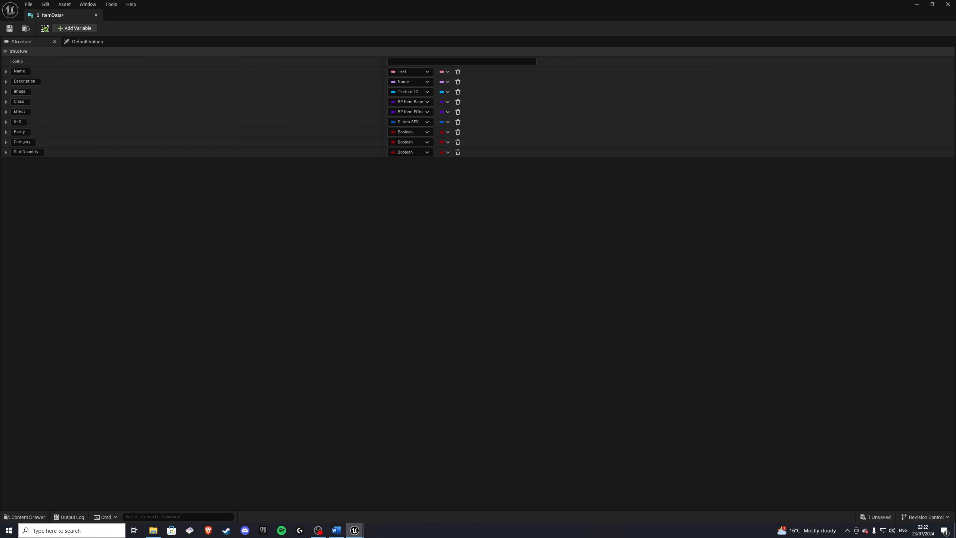
Step: Inside ItemData, create a new enumeration named E_ItemRarity
click(24, 517)
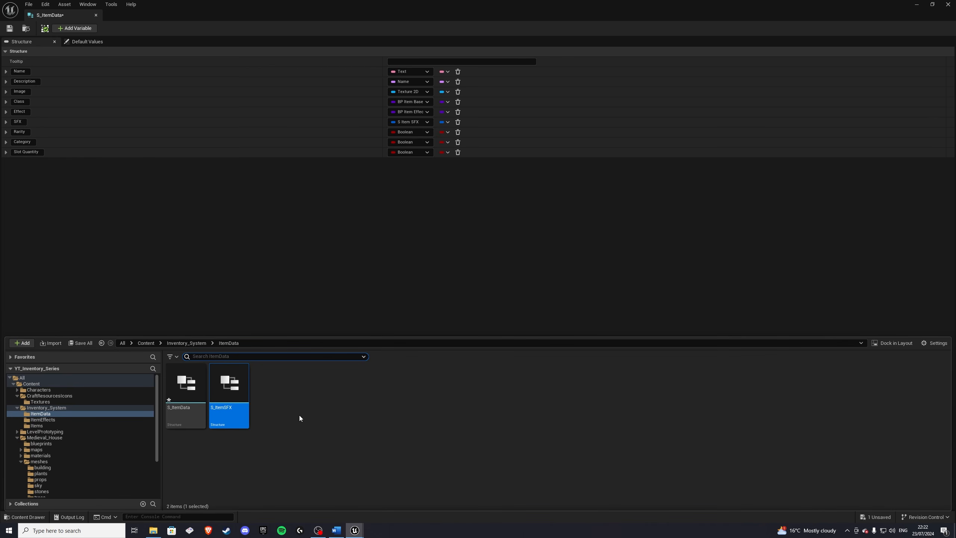
right_click(305, 402)
mouse_move(338, 272)
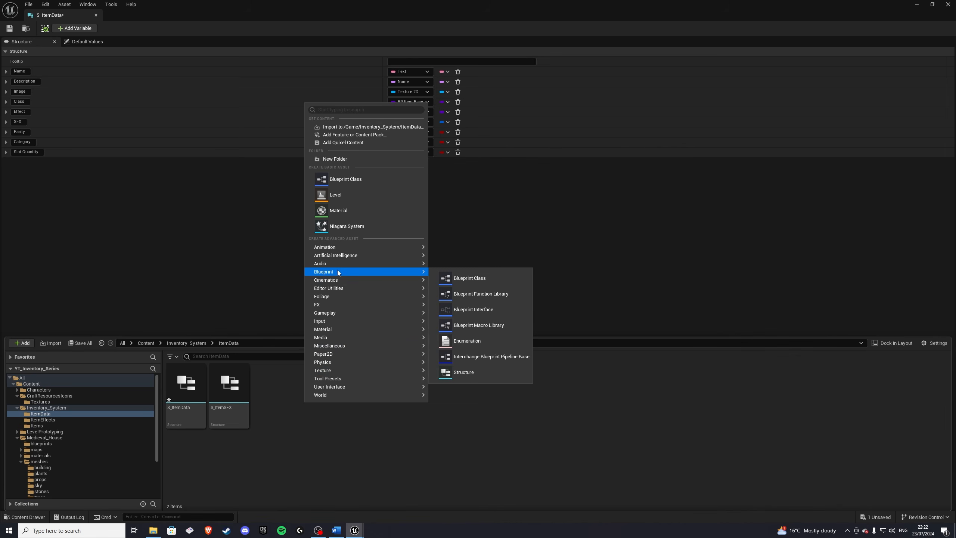
click(466, 342)
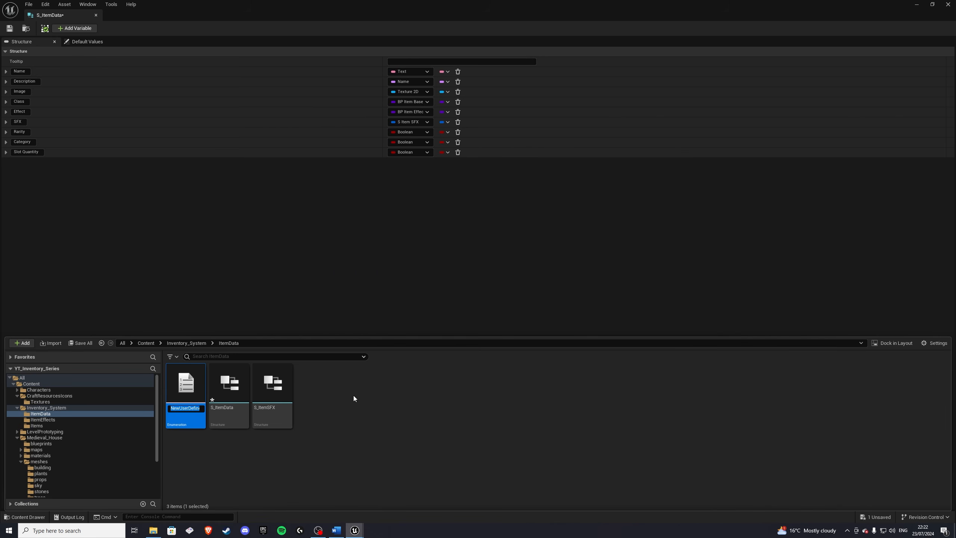
text(E_ItemRarity)
key(Return)
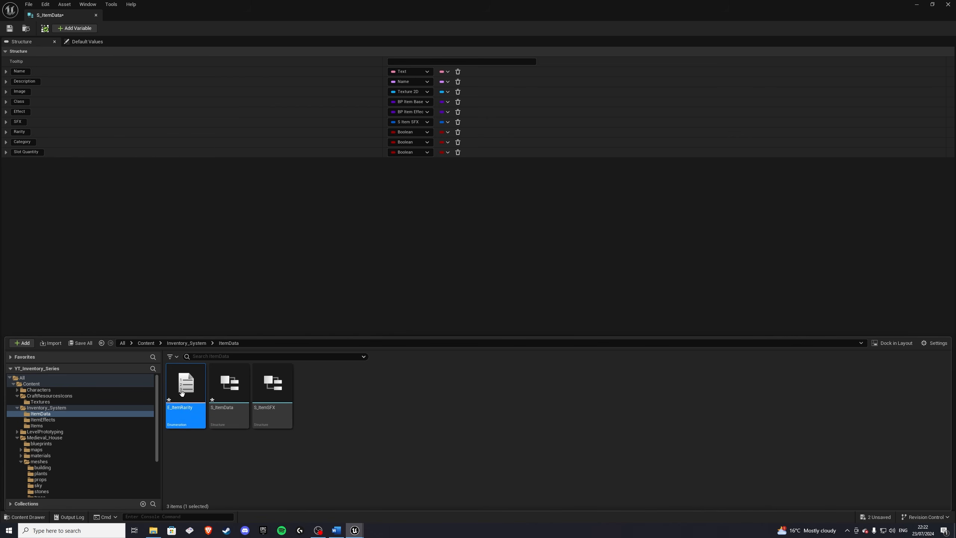
Step: Create another enumeration in ItemData named E_ItemCategory
right_click(353, 395)
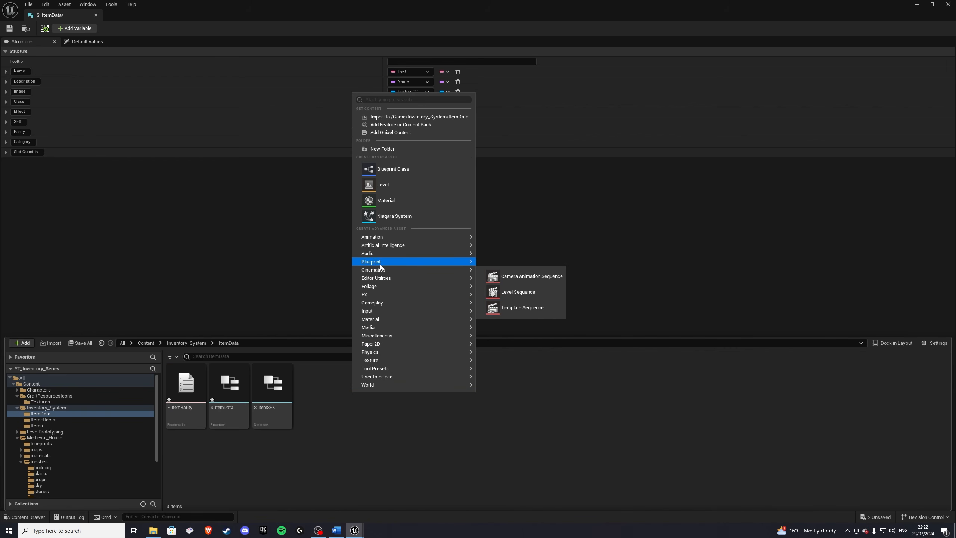
mouse_move(380, 261)
click(523, 331)
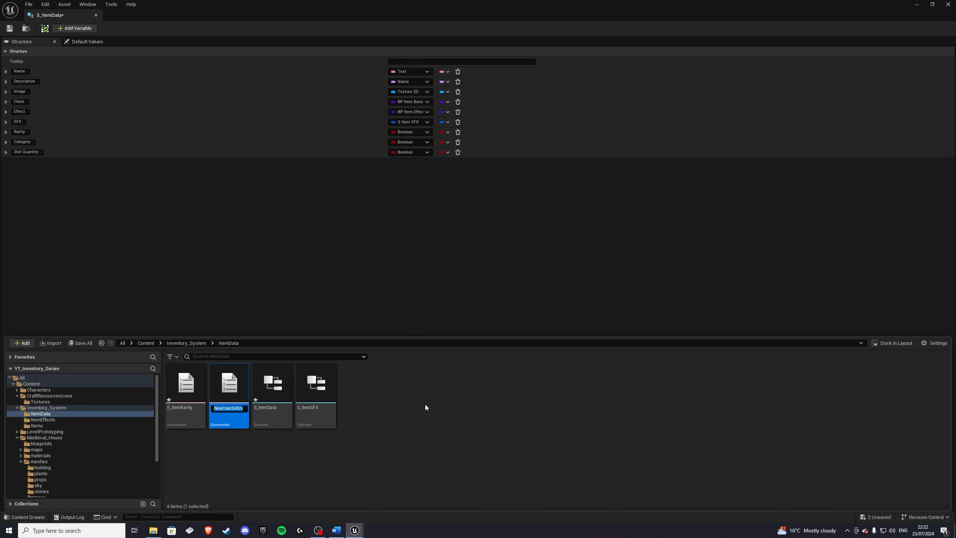
text(E_ItemCategory)
key(Return)
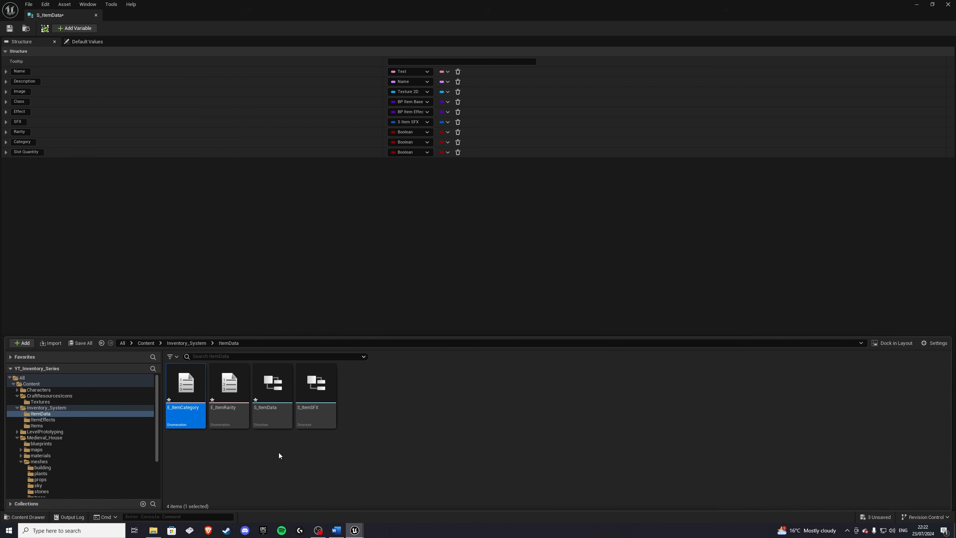
Step: Set the Rarity member's type to E Item Rarity and the Category member's type to E Item Category
click(401, 133)
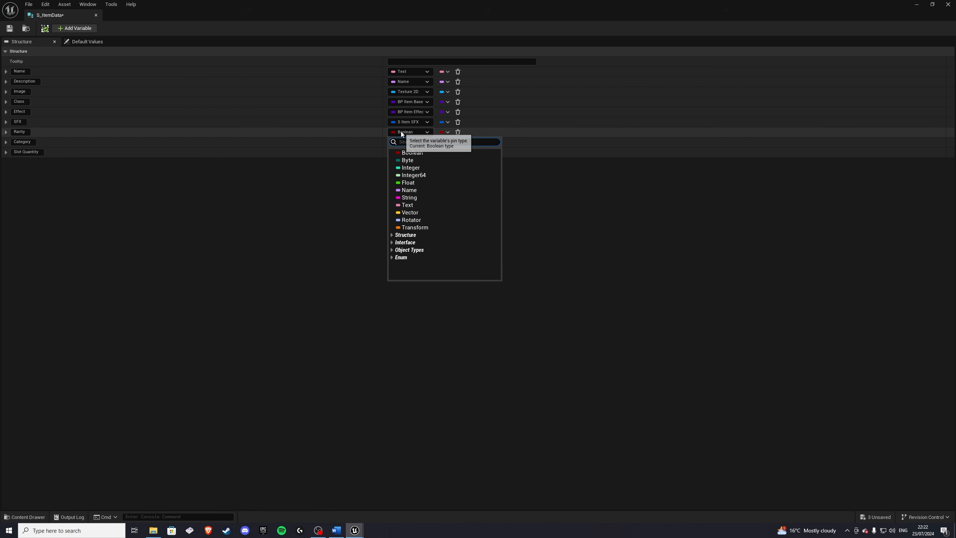
text(e_)
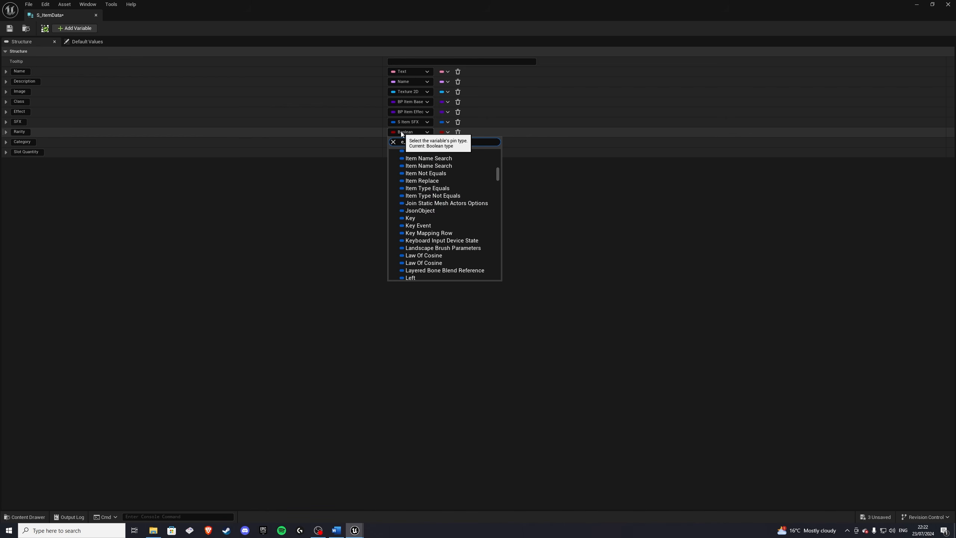
text(item)
click(418, 211)
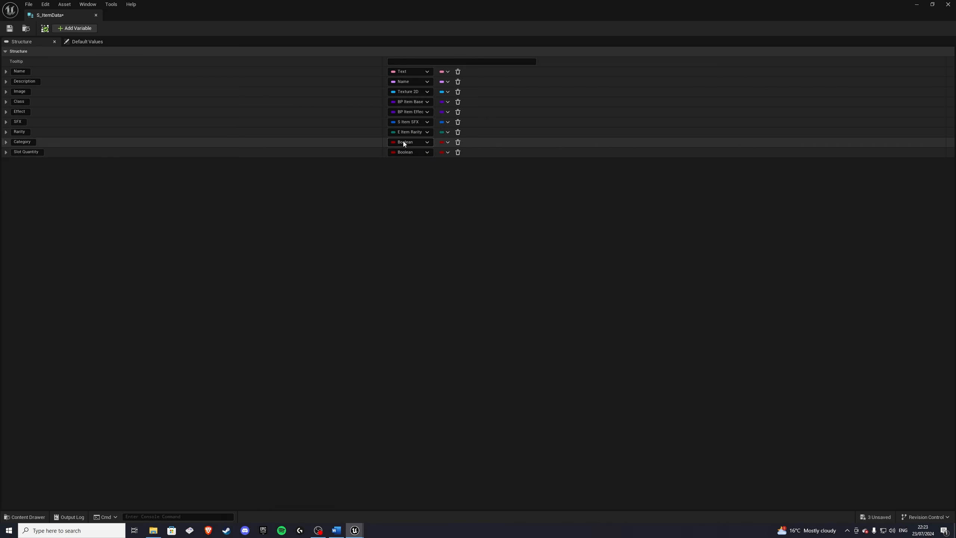
click(403, 143)
text(e_item)
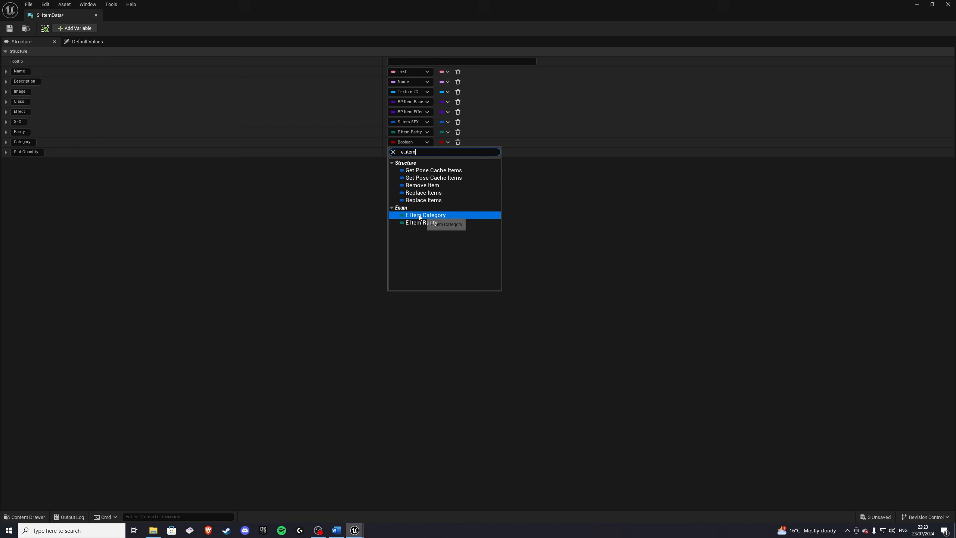
click(419, 217)
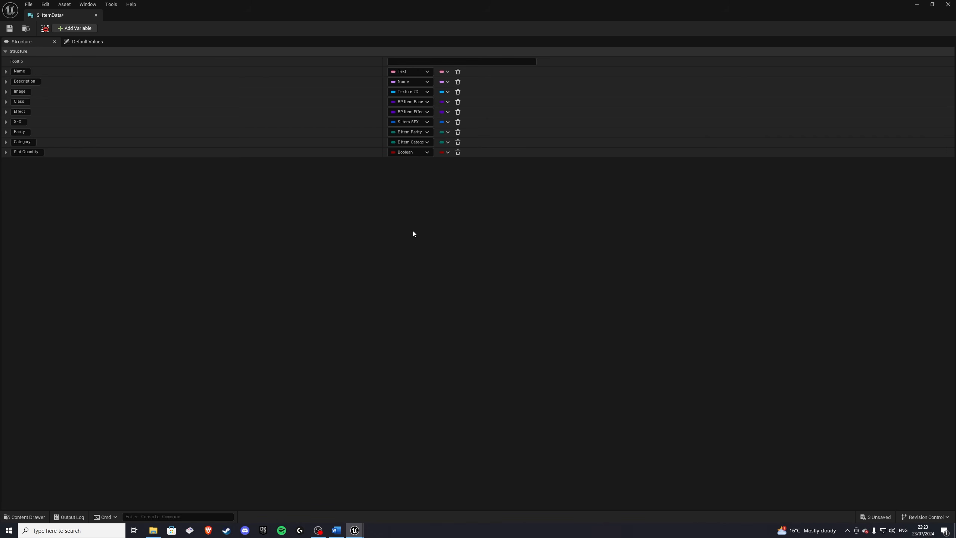
Step: Open the E_ItemRarity enumeration and add six enumerators
click(23, 517)
double_click(229, 382)
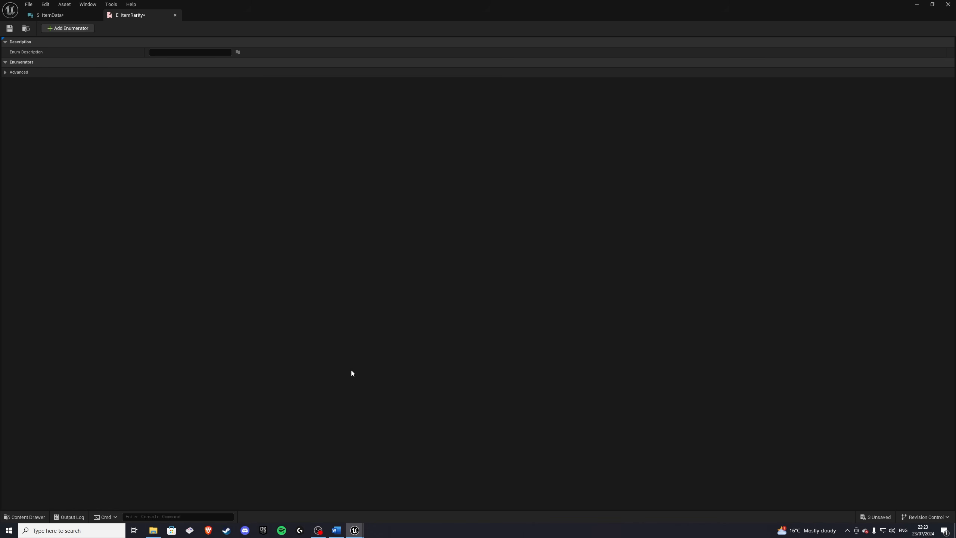
click(66, 29)
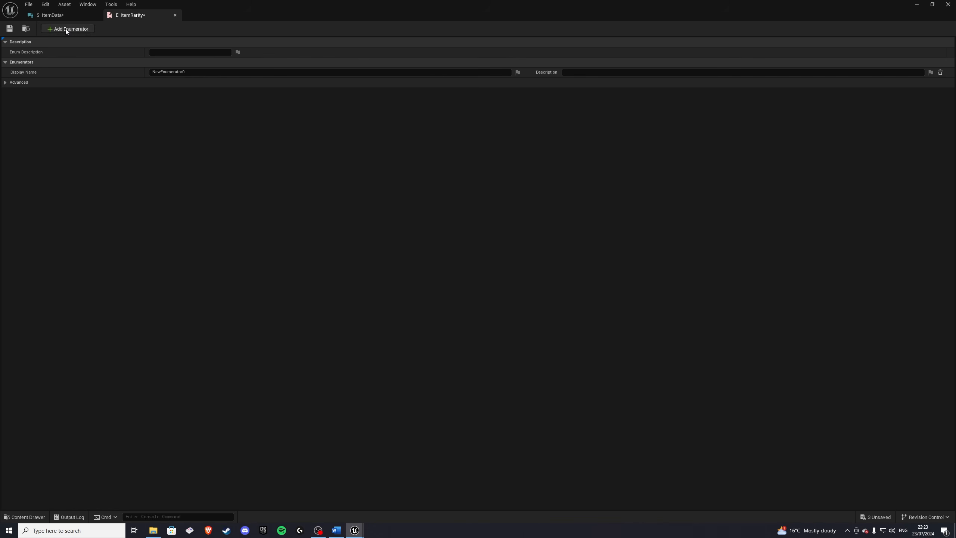
click(65, 29)
click(66, 29)
click(66, 30)
click(66, 29)
click(66, 29)
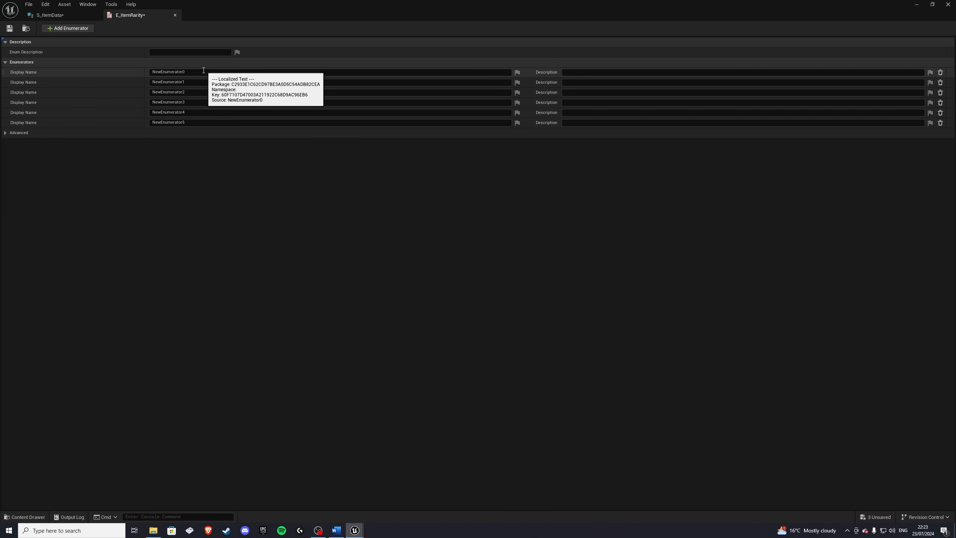
Step: Name the first two rarity enumerators Common and Uncommon
click(153, 72)
text(Common)
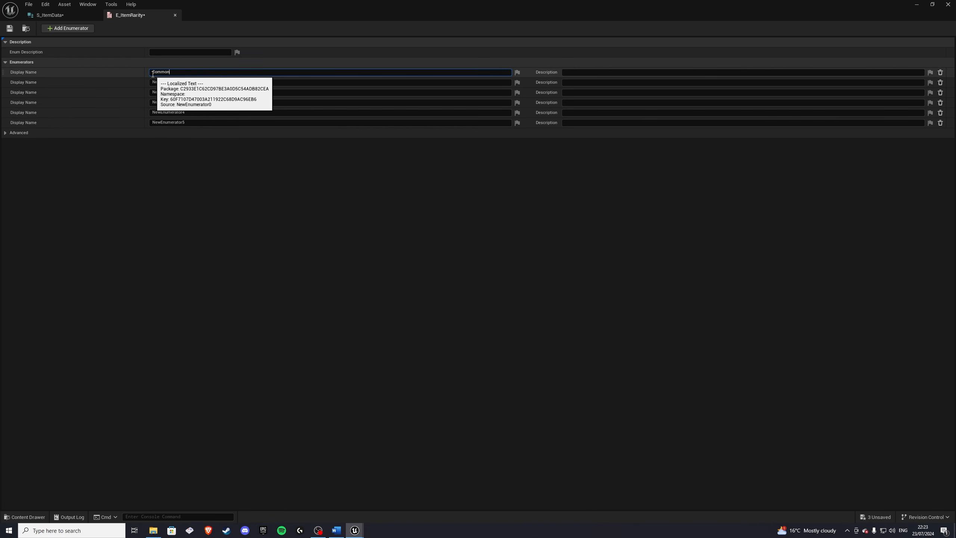
key(Return)
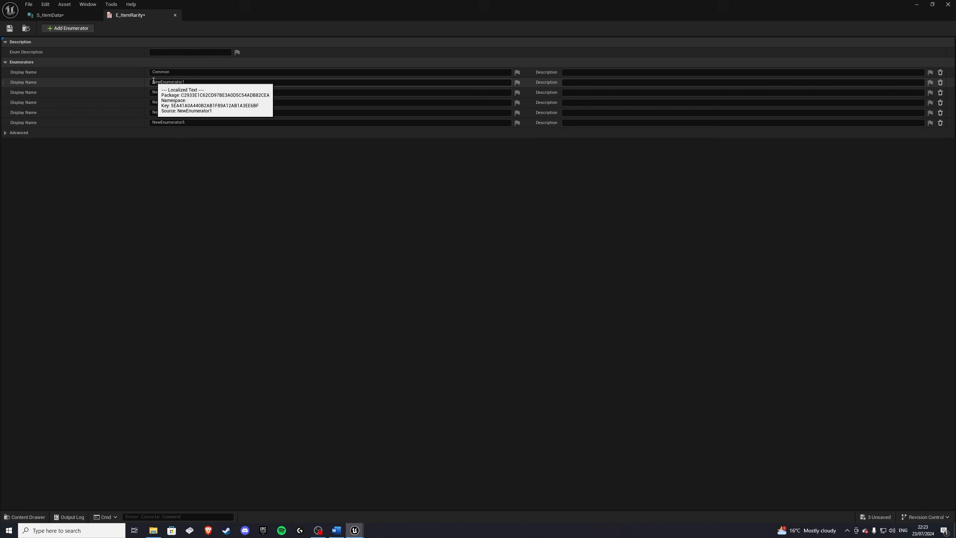
click(226, 82)
text(Uncommo)
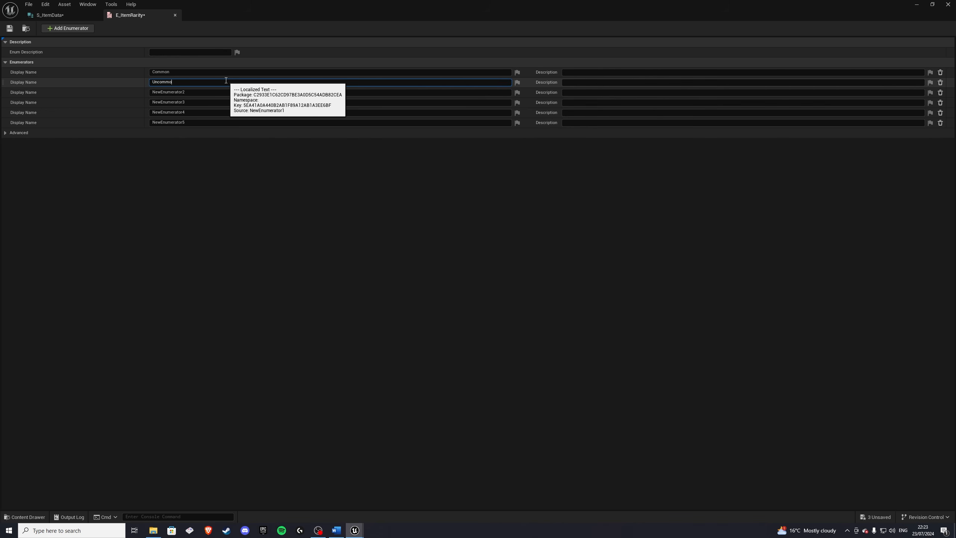
text(n)
key(Return)
Step: Name the third rarity enumerator Rare and the fourth Epic
click(198, 92)
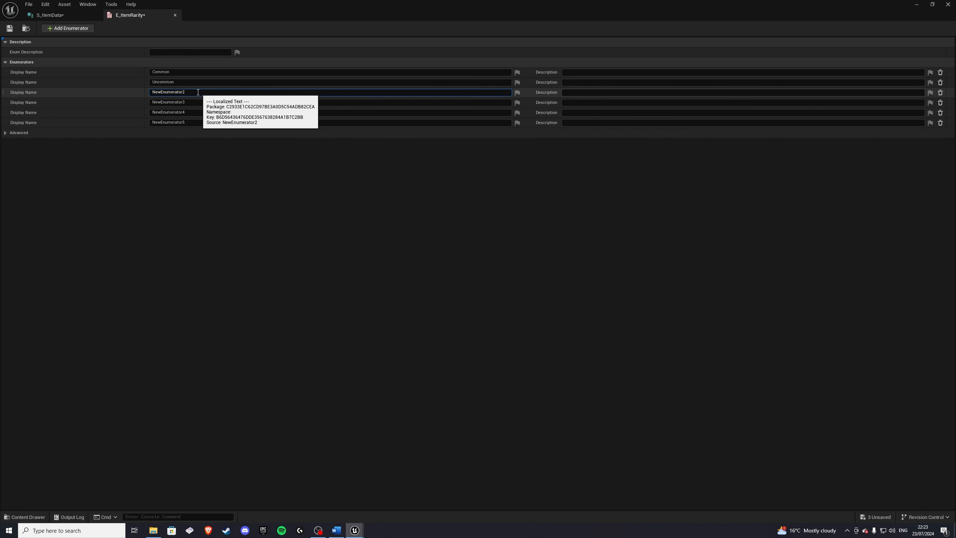
text(Epic)
key(Return)
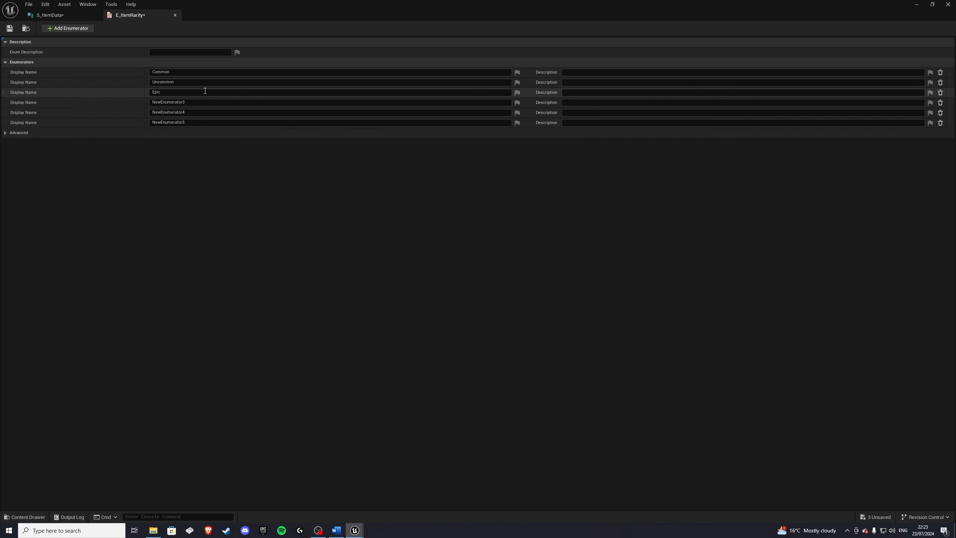
click(199, 102)
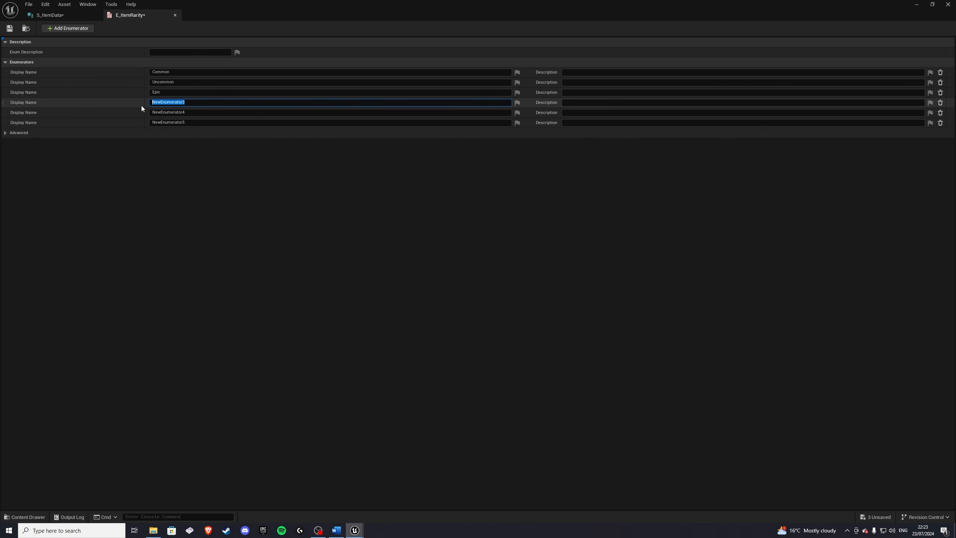
click(151, 95)
text(Rar)
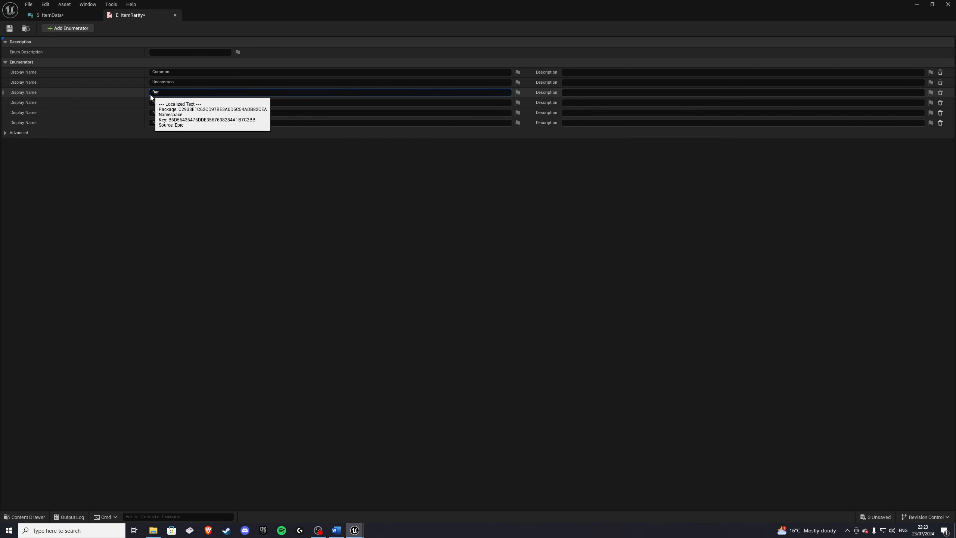
text(e)
key(Return)
drag(193, 102, 145, 105)
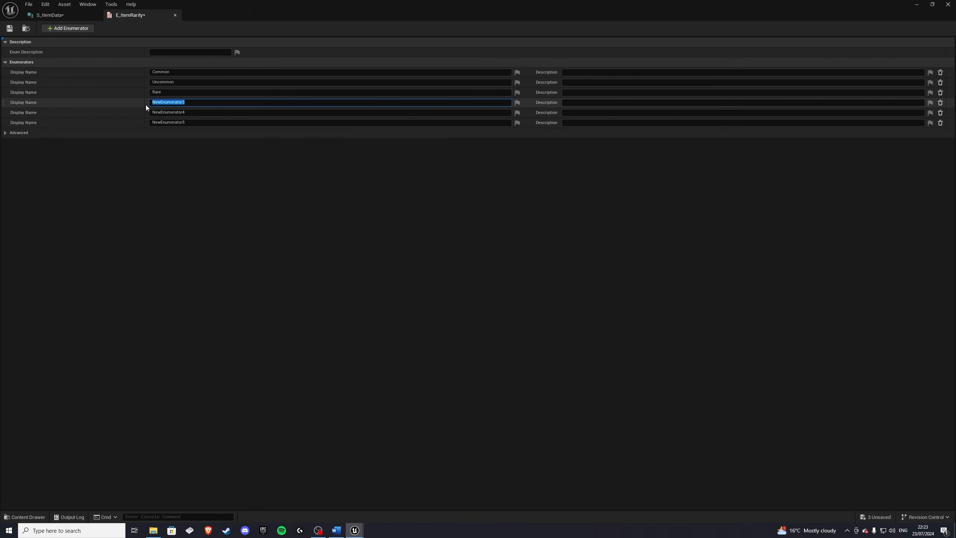
text(Epic)
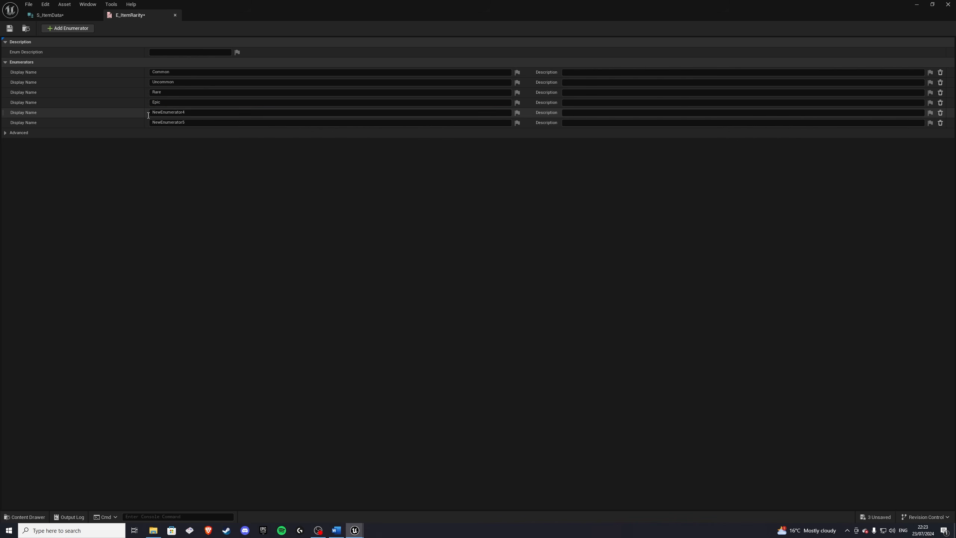
Step: Name the fifth and sixth rarity enumerators Legendary and Mythical, then save and close E_ItemRarity
click(151, 114)
text(Leg)
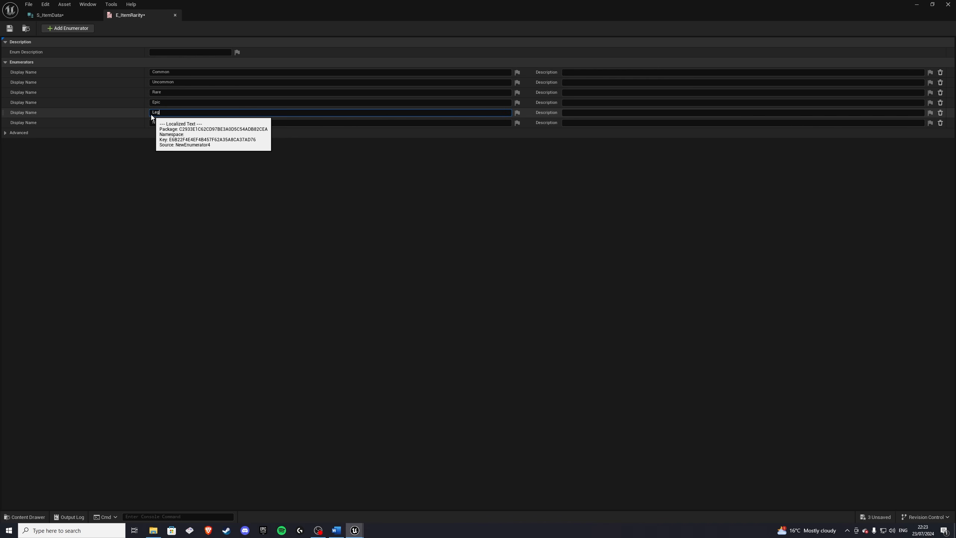
text(endary)
click(151, 123)
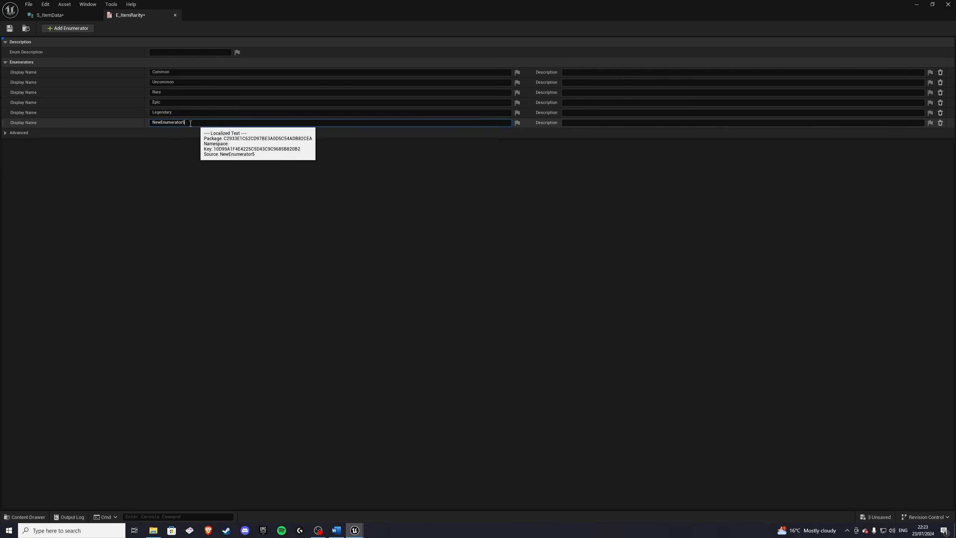
text(Mystical)
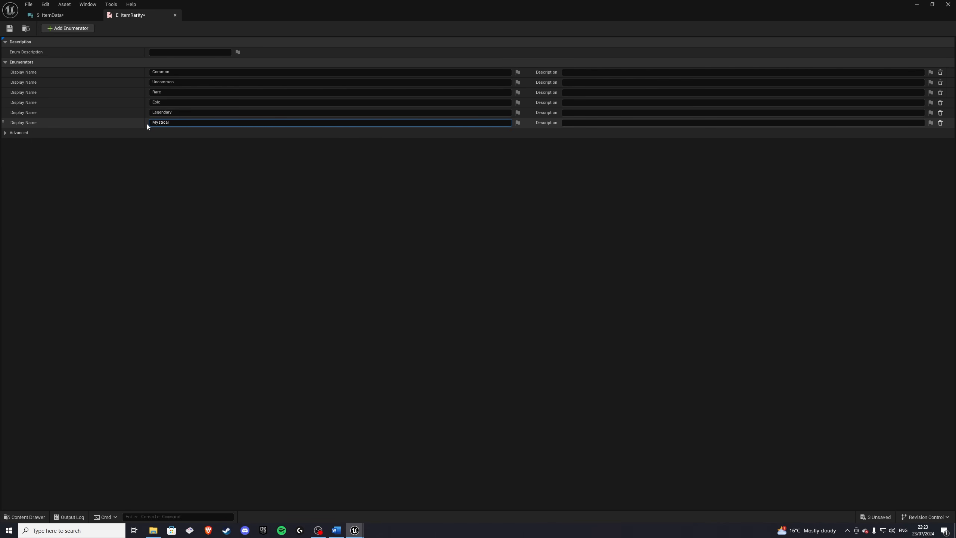
click(9, 29)
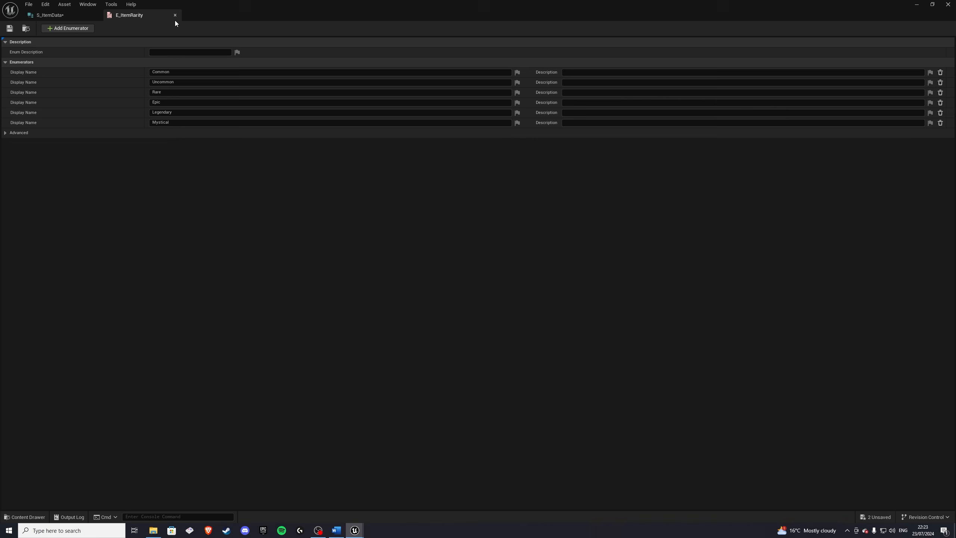
click(175, 15)
Step: Open the E_ItemCategory enumeration and add five enumerators
click(26, 517)
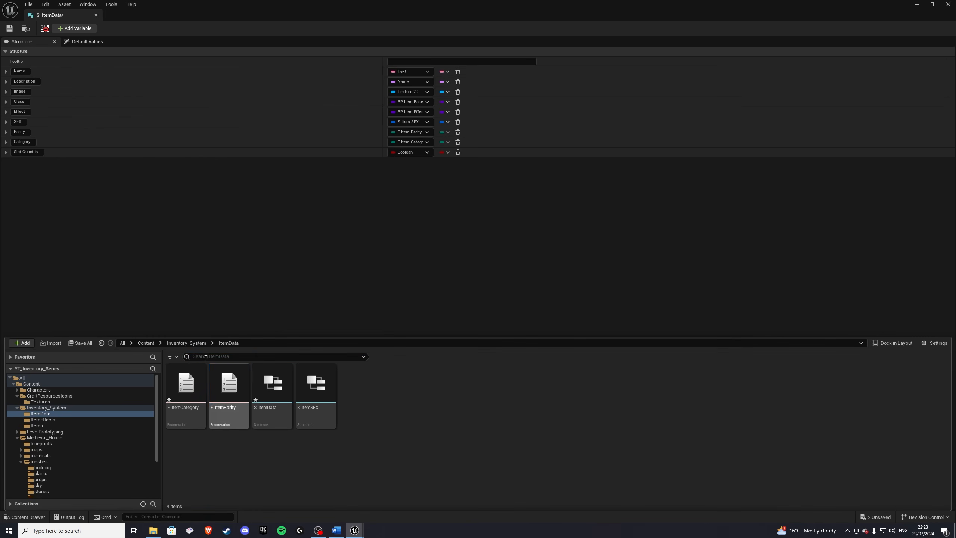
click(189, 384)
double_click(189, 385)
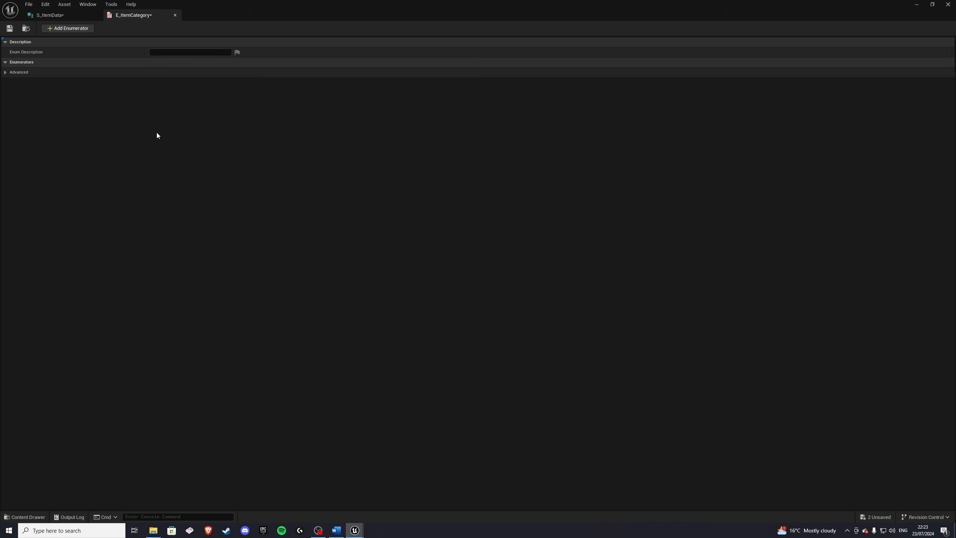
click(73, 28)
click(73, 29)
click(73, 28)
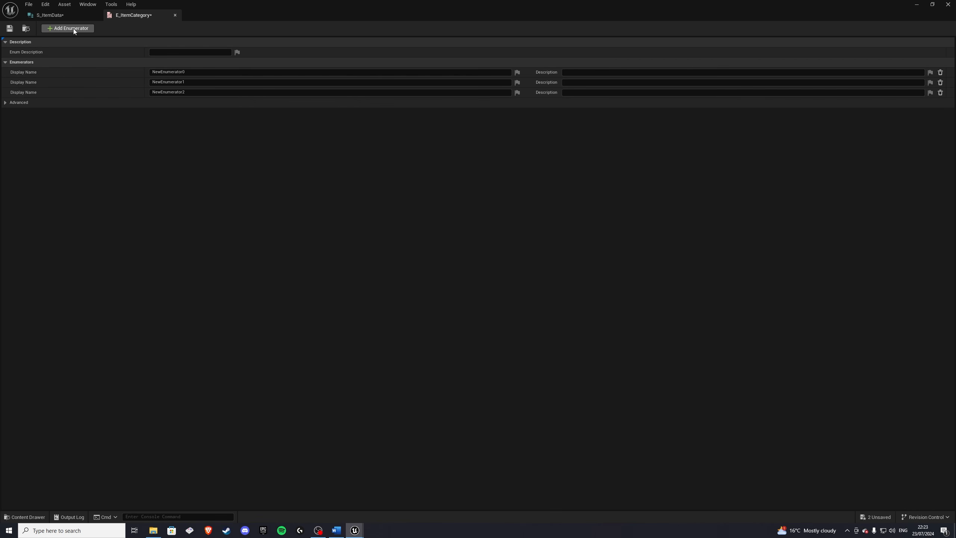
click(75, 30)
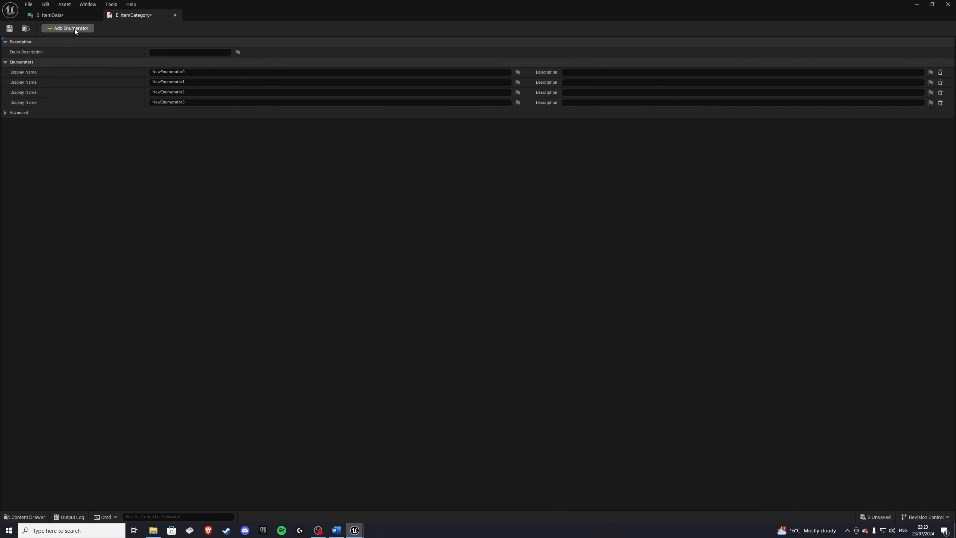
click(75, 28)
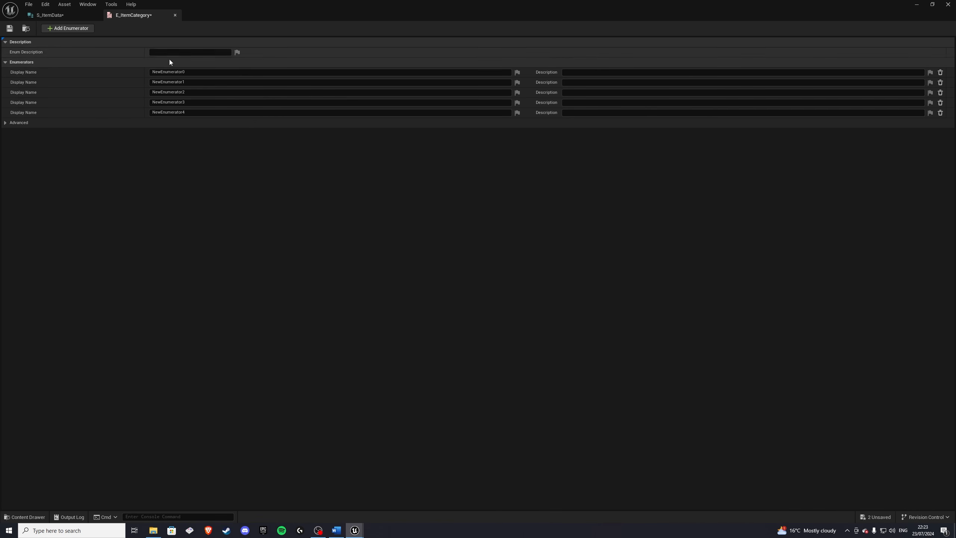
Step: Name the first three category enumerators Equipment, Food and Potions
click(190, 72)
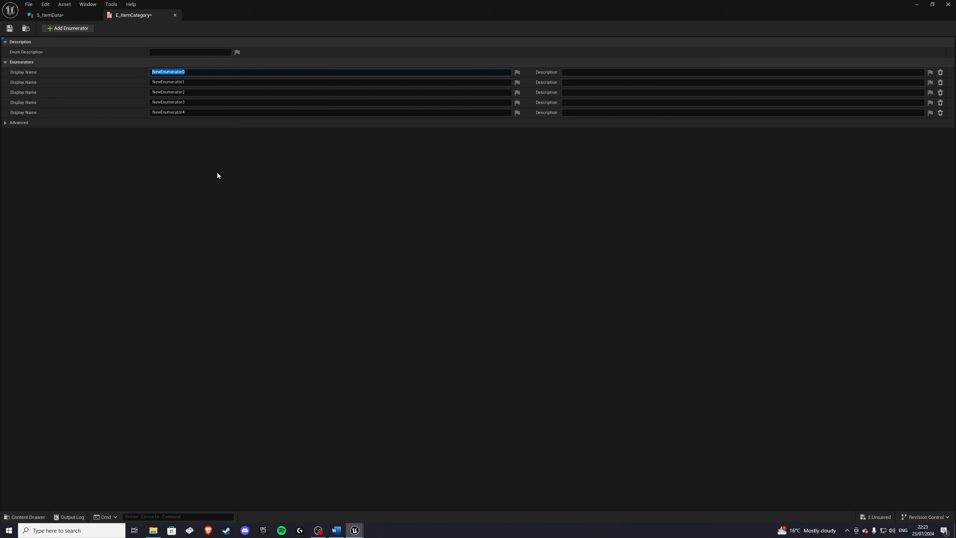
text(Equipment)
key(Return)
click(198, 84)
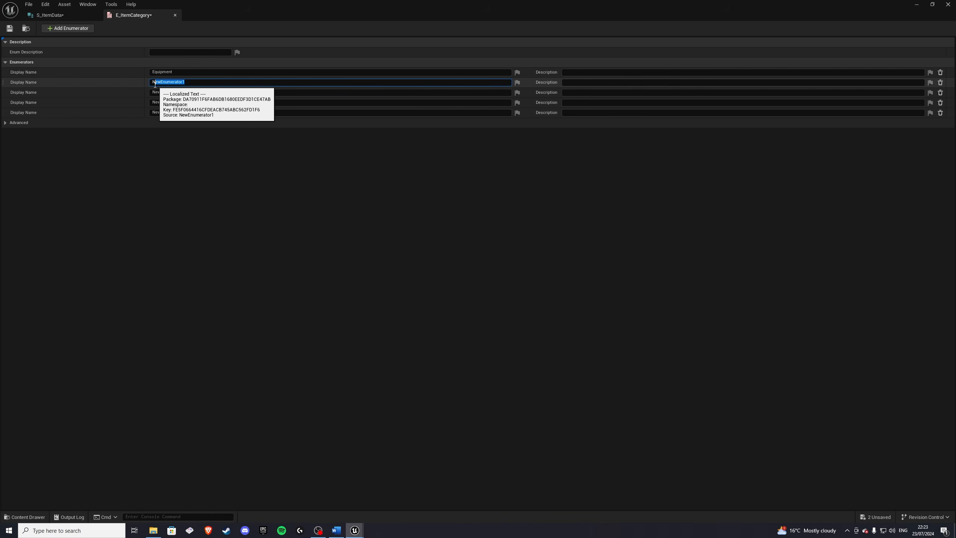
text(Food)
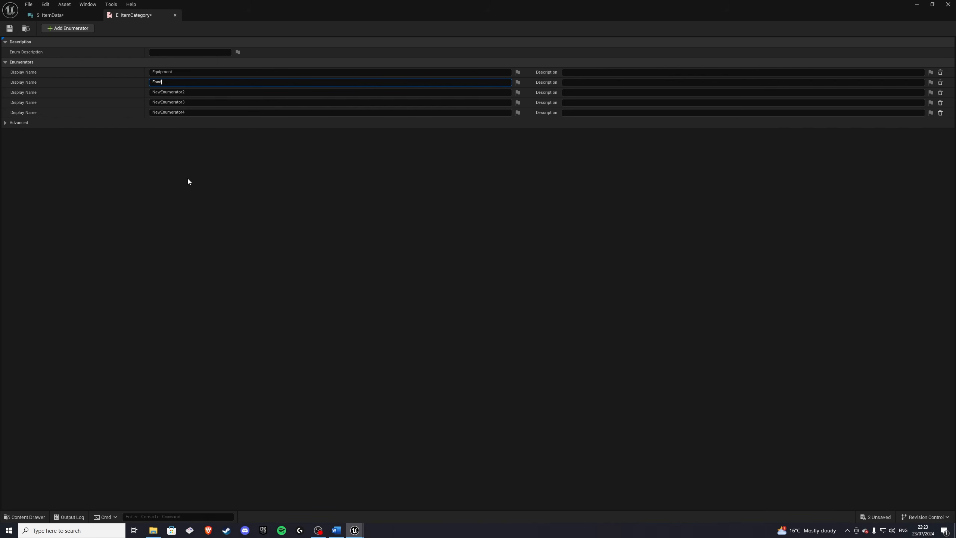
click(151, 93)
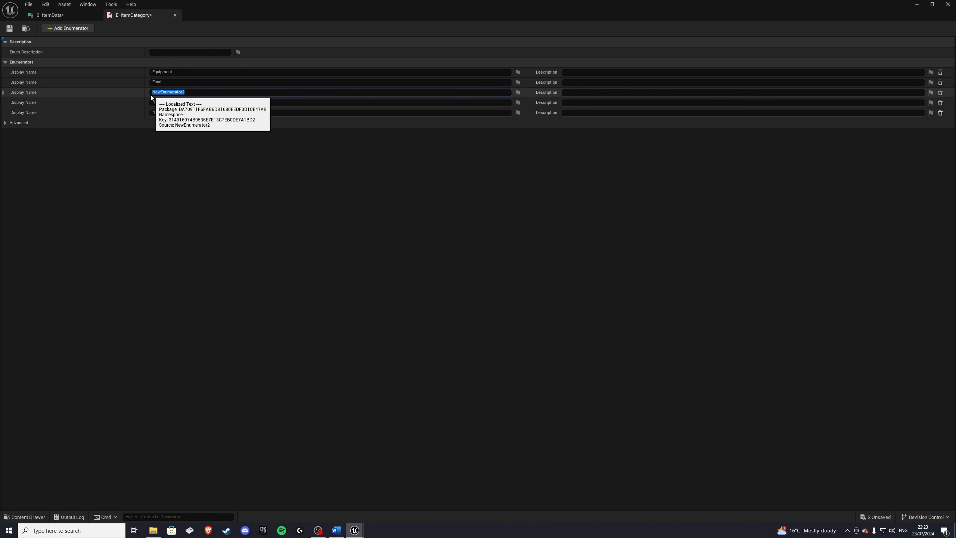
text(Potions)
key(Return)
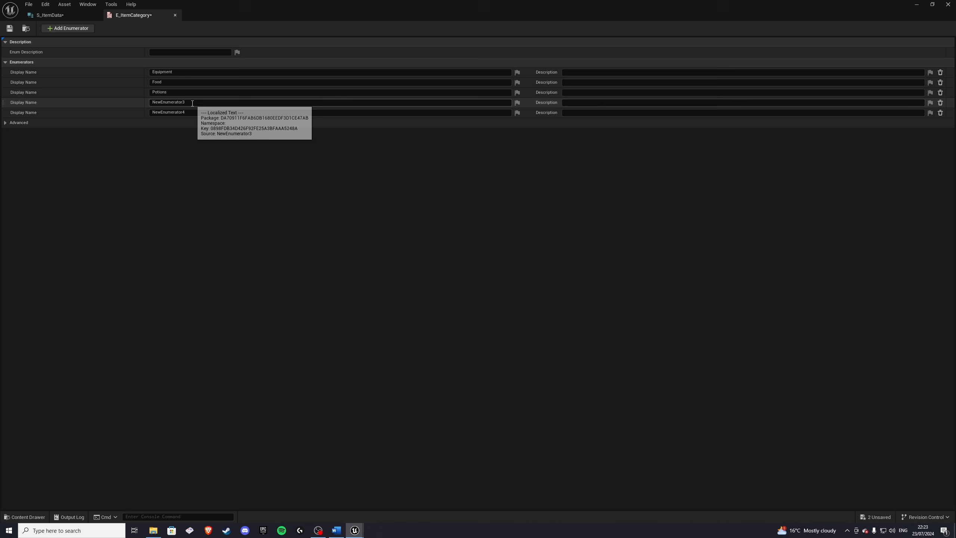
Step: Name the fourth and fifth category enumerators Books and Misc, then save and close E_ItemCategory
click(151, 102)
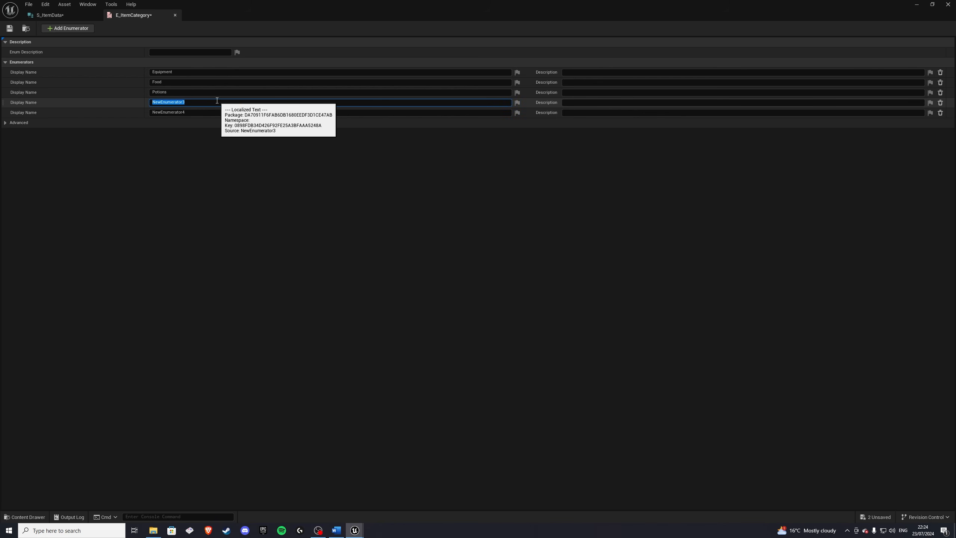
click(191, 112)
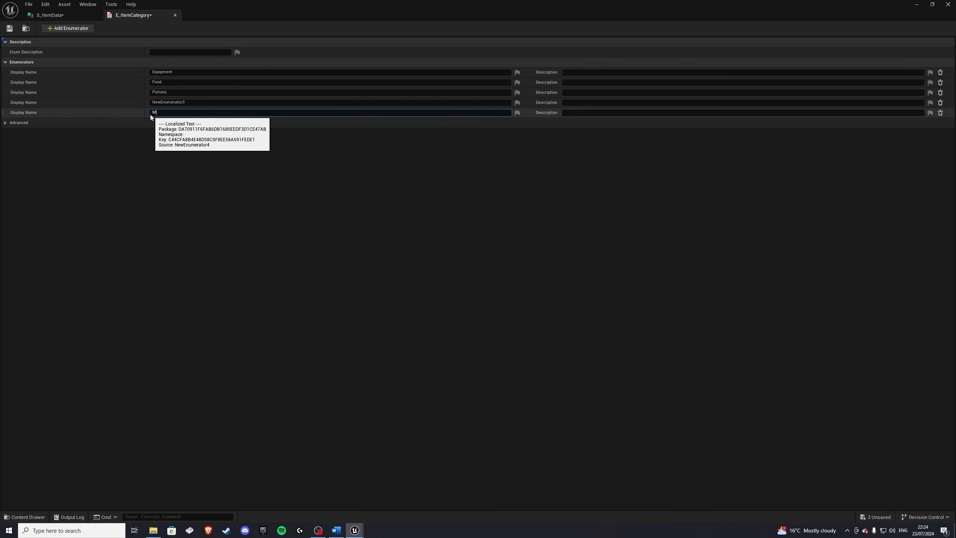
text(Misc)
key(Return)
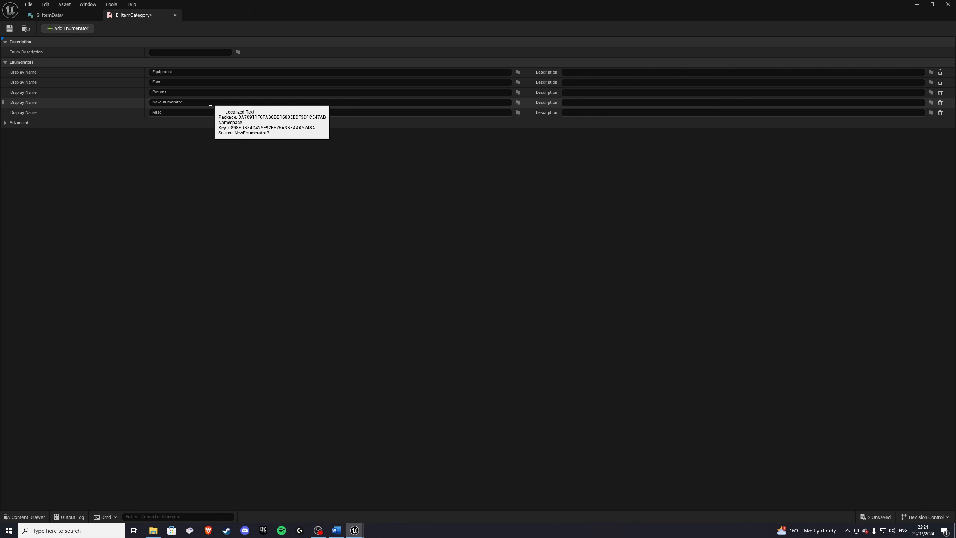
click(197, 102)
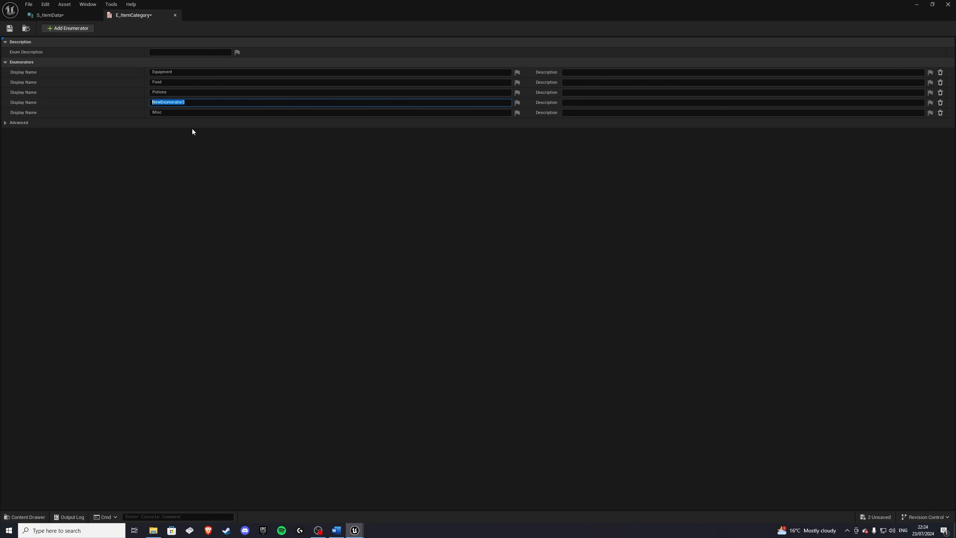
text(Books)
key(Return)
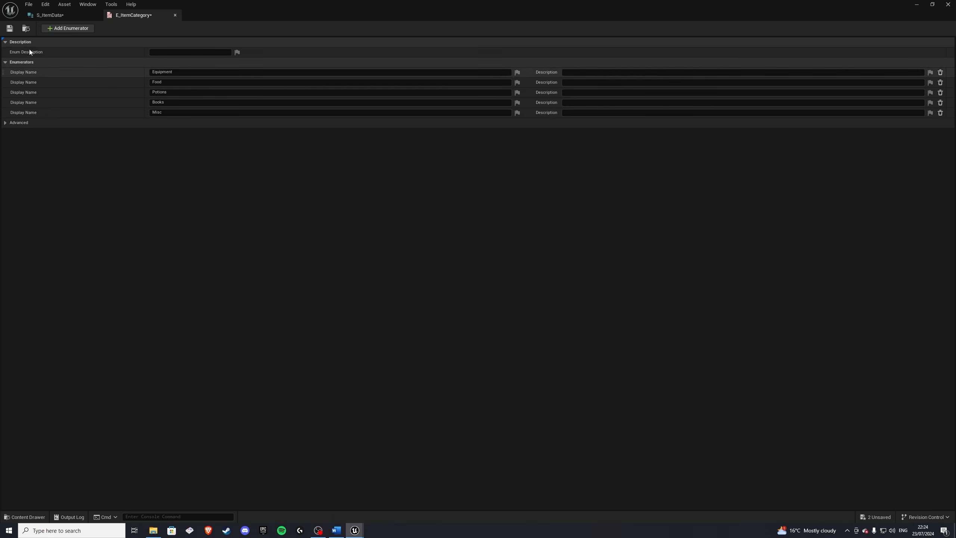
click(10, 28)
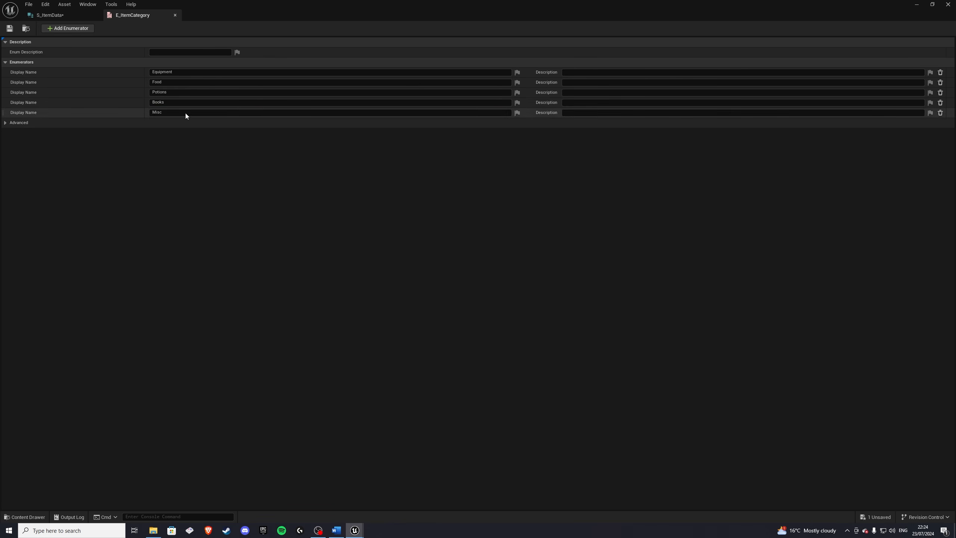
click(175, 15)
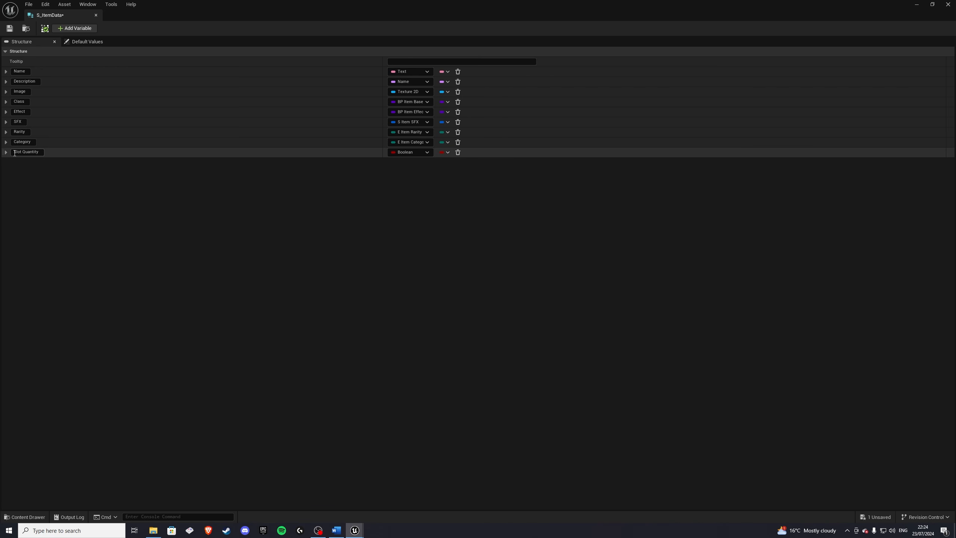
Step: Set the Slot Quantity member's type in S_ItemData to Integer
click(409, 152)
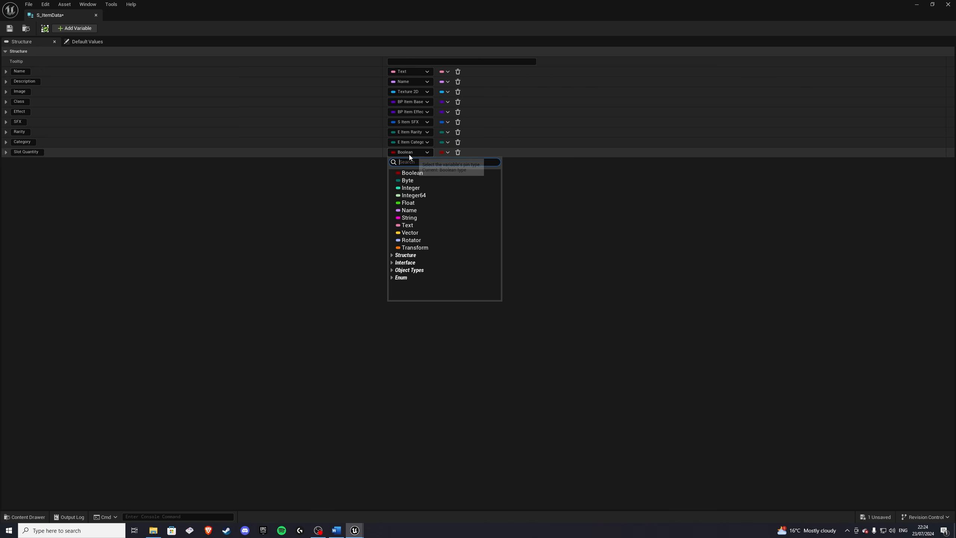
click(411, 188)
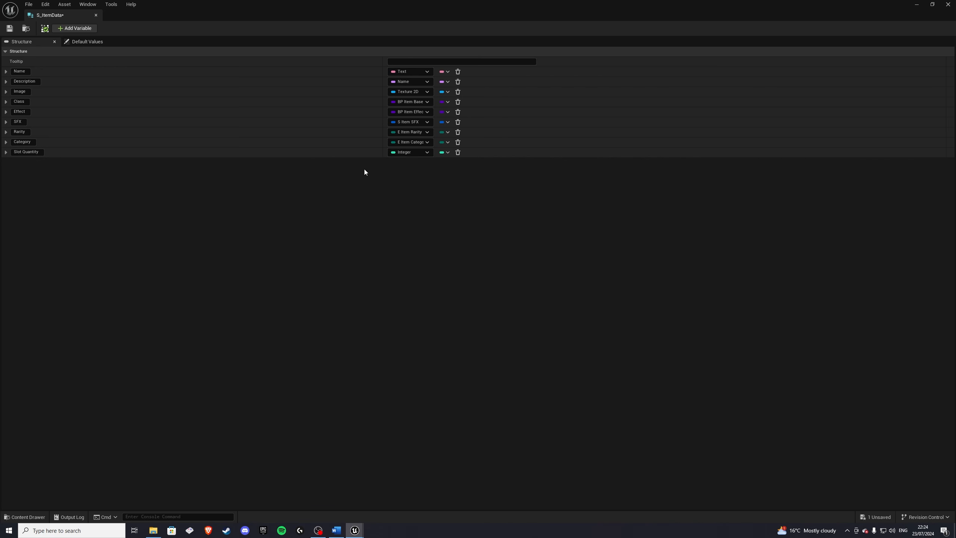
Step: Save and close S_ItemData, then create a new structure named S_ItemSlot in the ItemData folder
click(10, 29)
click(96, 15)
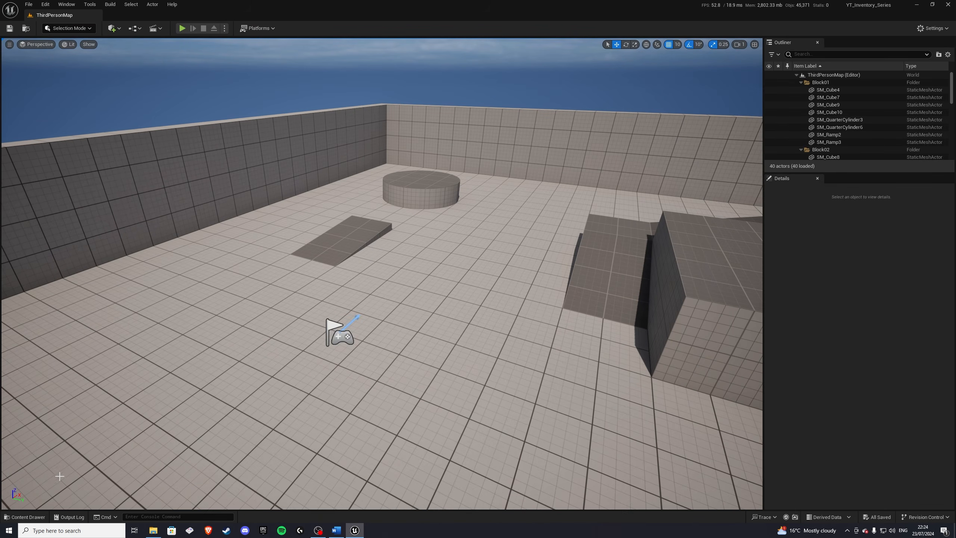
click(25, 517)
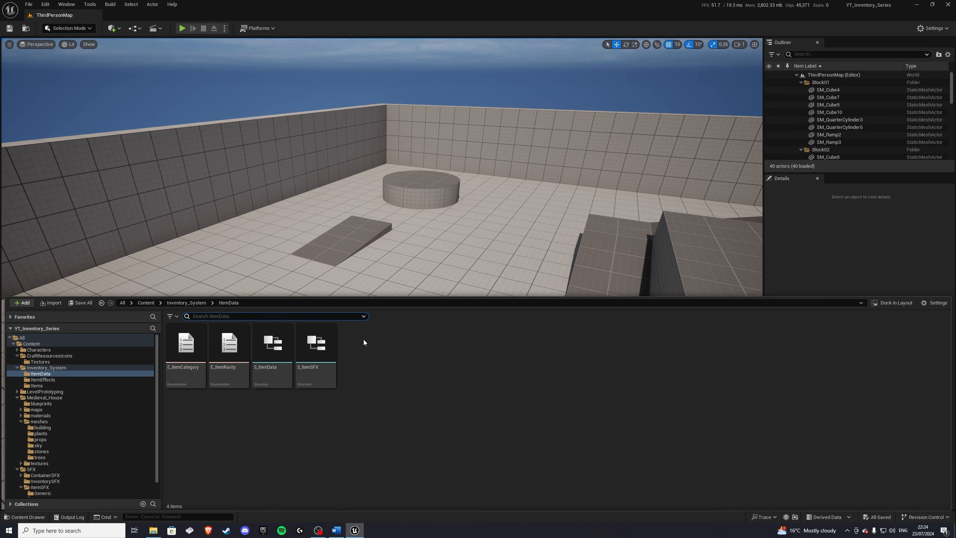
right_click(384, 352)
mouse_move(411, 219)
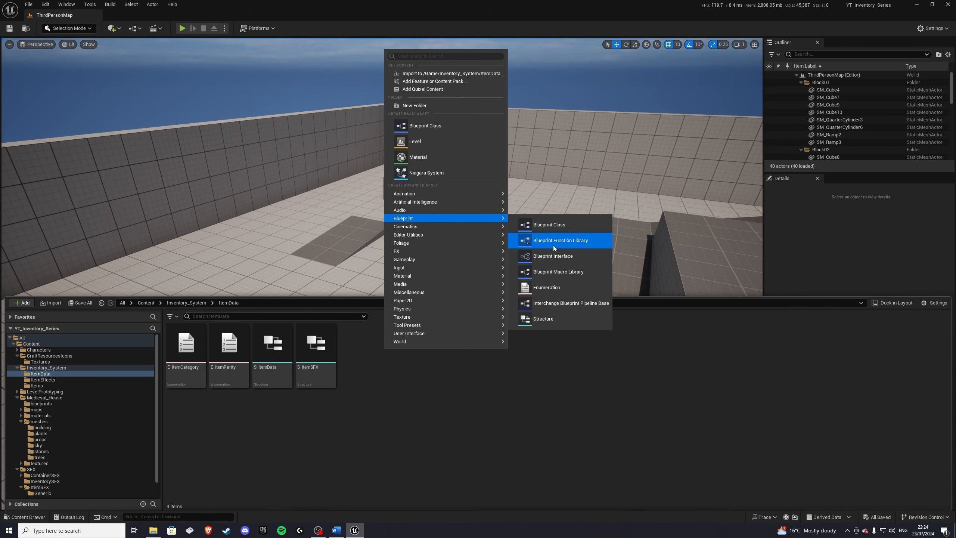
click(543, 319)
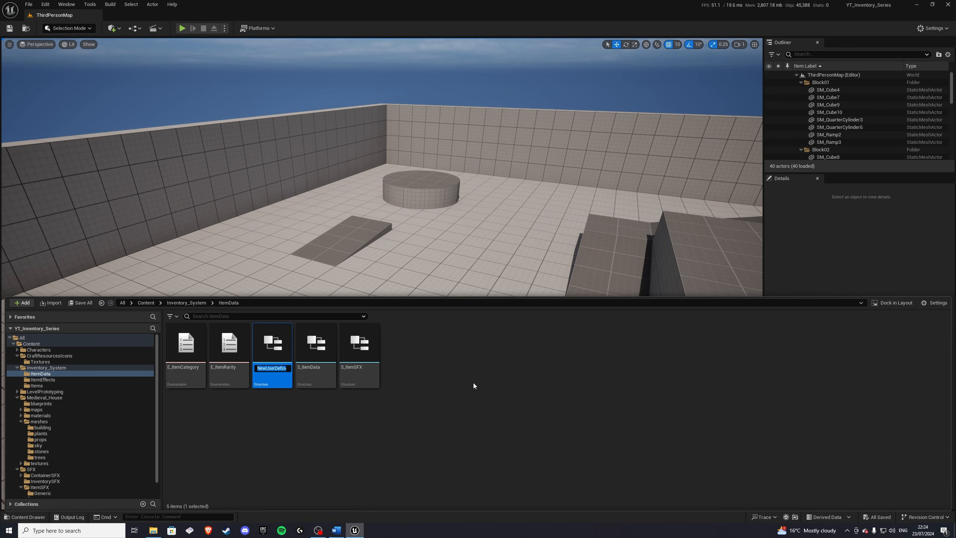
text(S_ItemSlot)
key(Return)
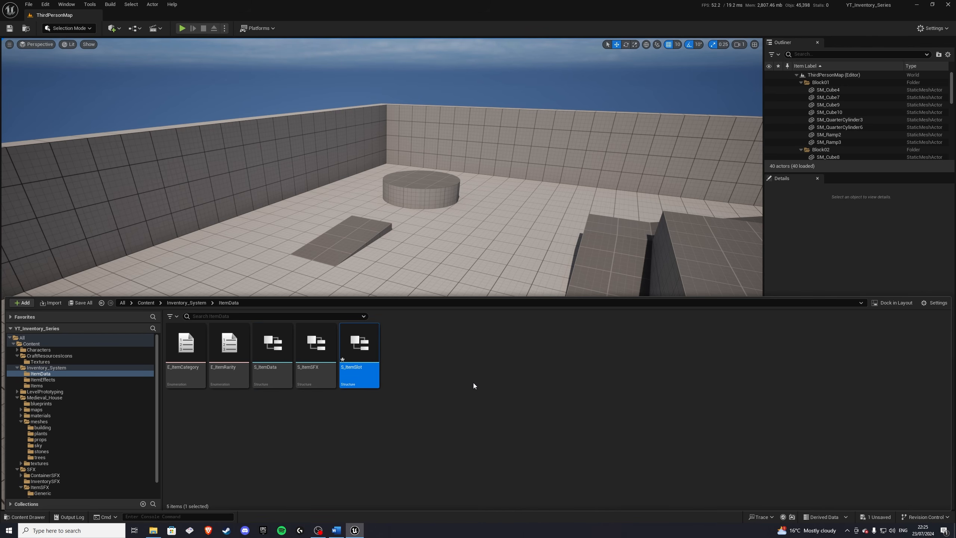
Step: Open S_ItemSlot, add a second member, and rename the first member ItemID with type Name
double_click(372, 352)
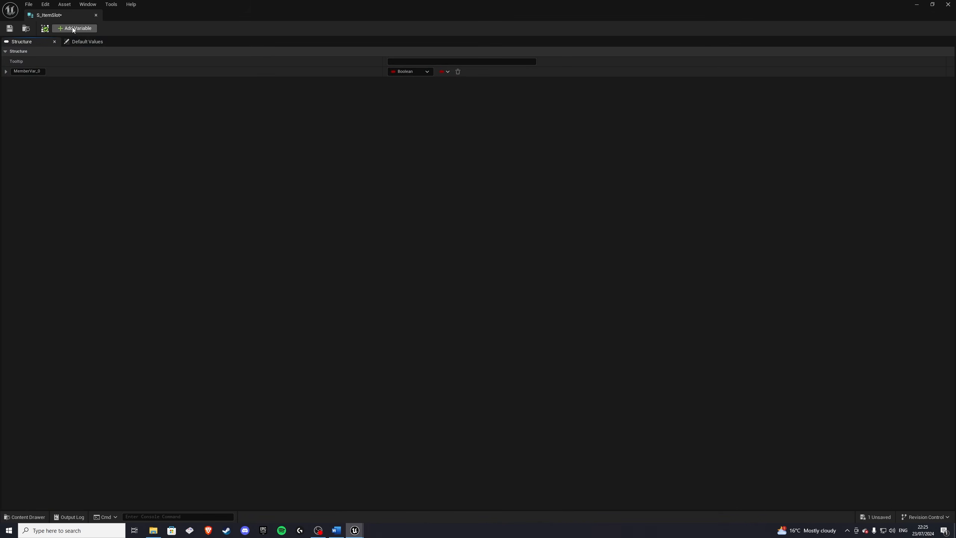
click(73, 29)
click(28, 72)
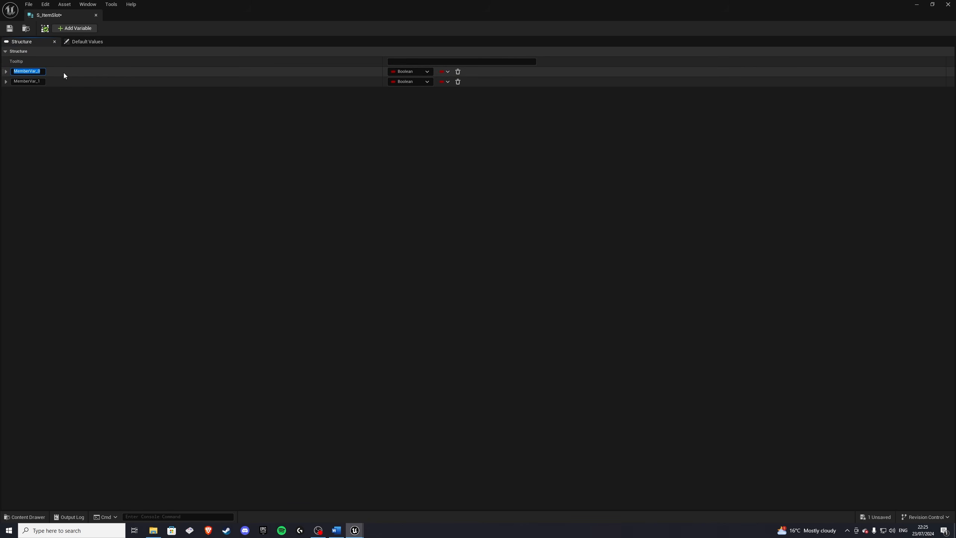
text(ItemID)
key(Return)
click(400, 73)
click(413, 128)
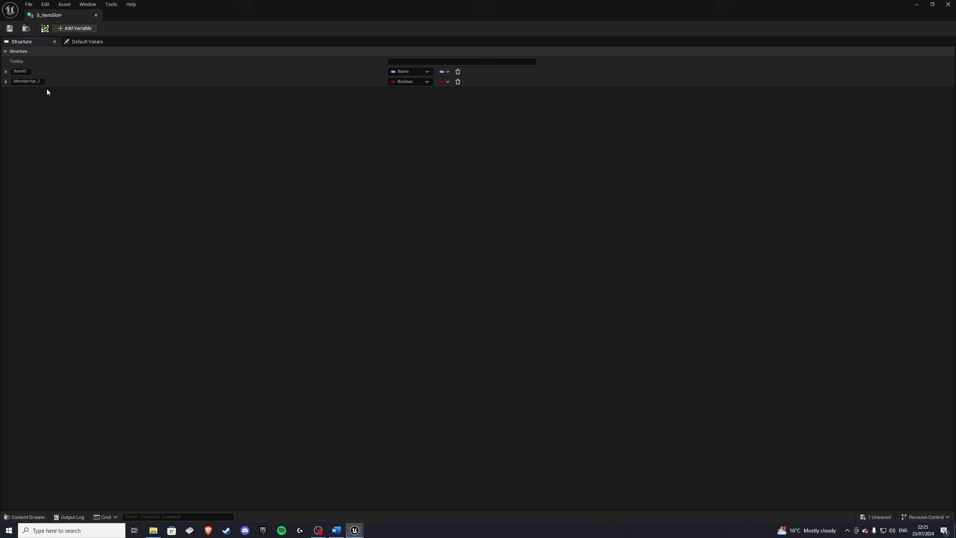
Step: Rename the second member ItemQuantity, set its type to Integer, and save S_ItemSlot
click(28, 81)
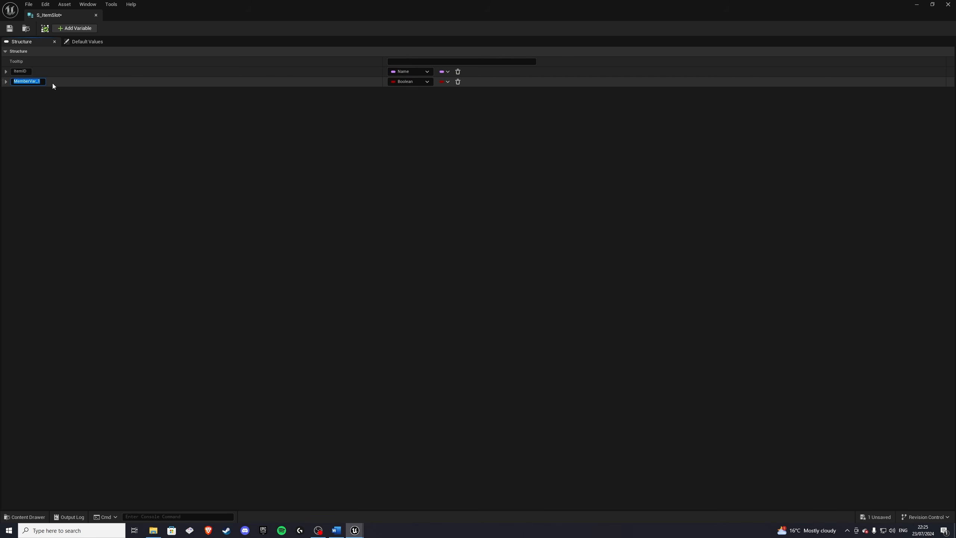
text(ItemQuantity)
click(410, 82)
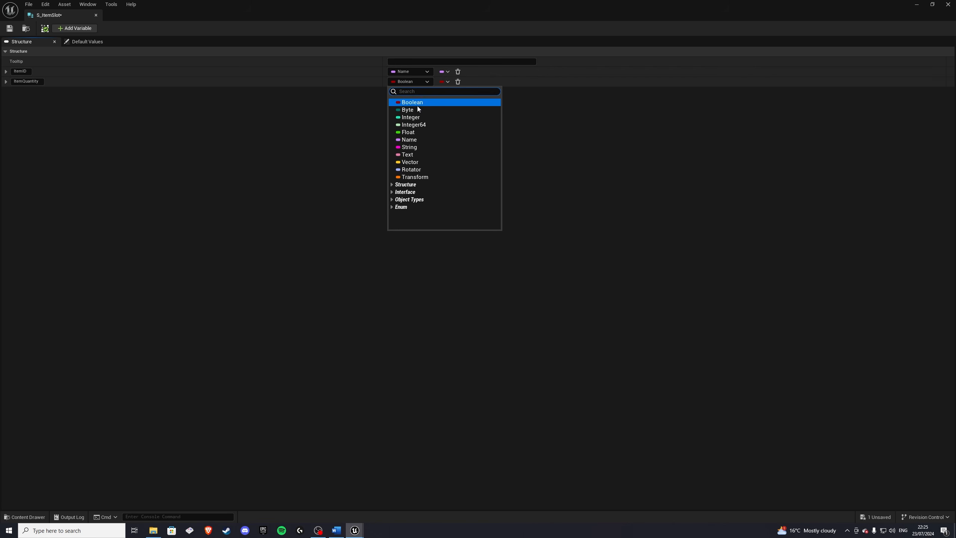
click(416, 119)
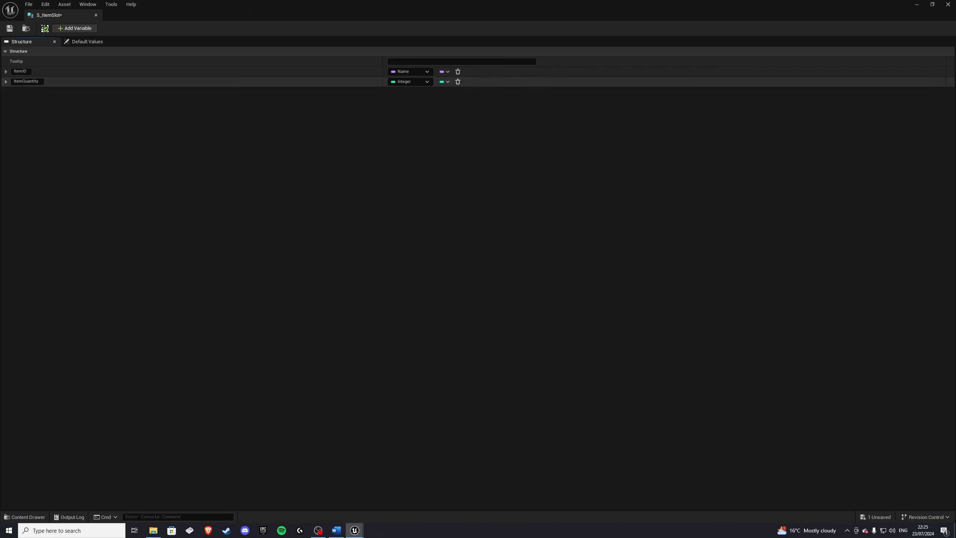
click(10, 29)
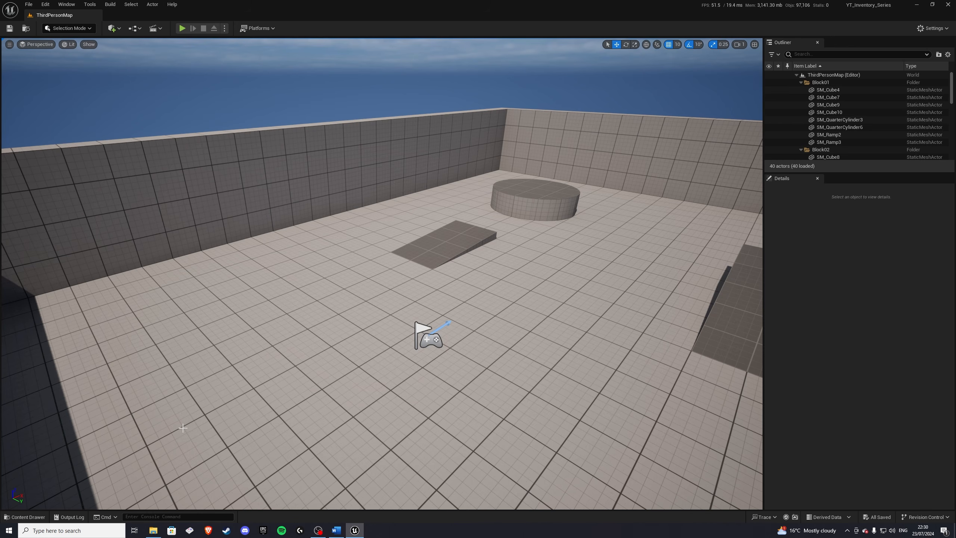
Step: Open the BP_Item_Base blueprint from the Items folder and add a Static Mesh component
click(31, 518)
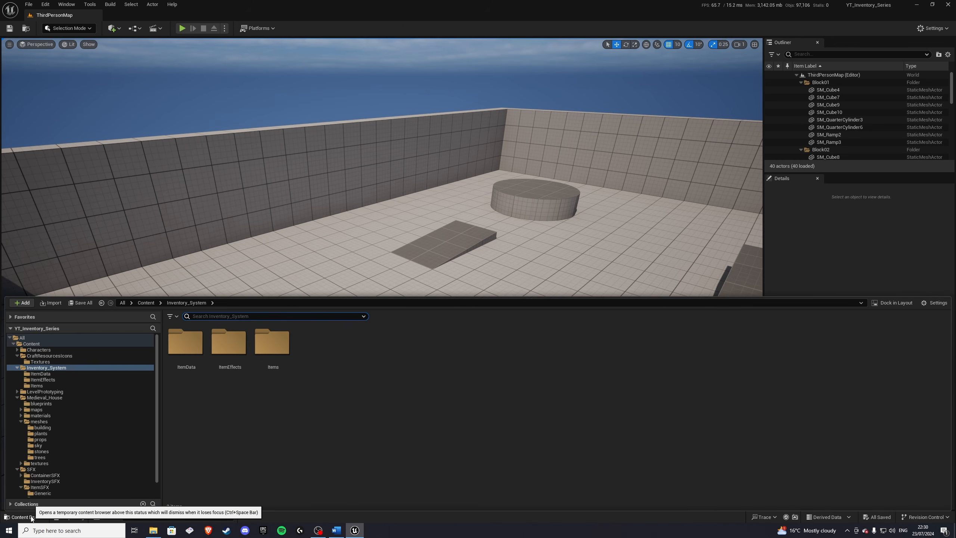
double_click(272, 373)
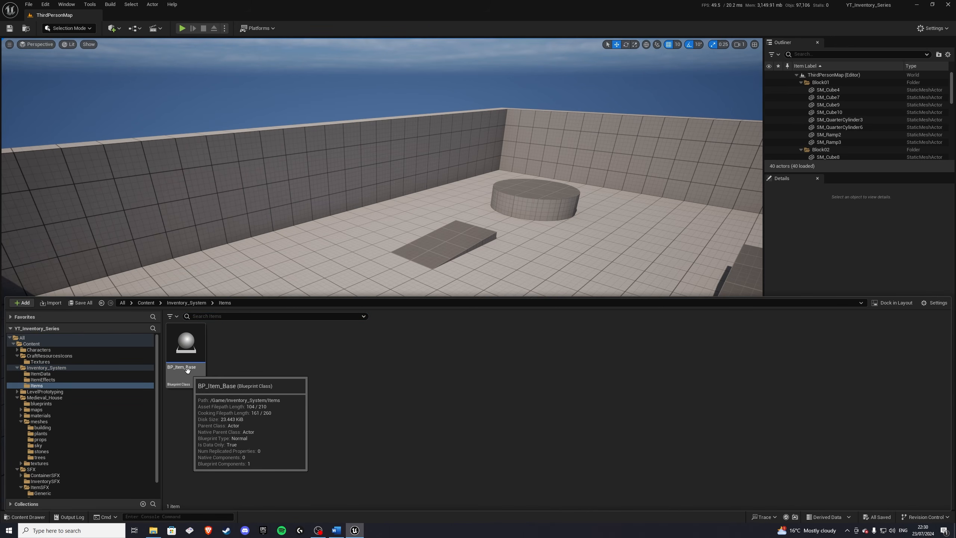
click(187, 357)
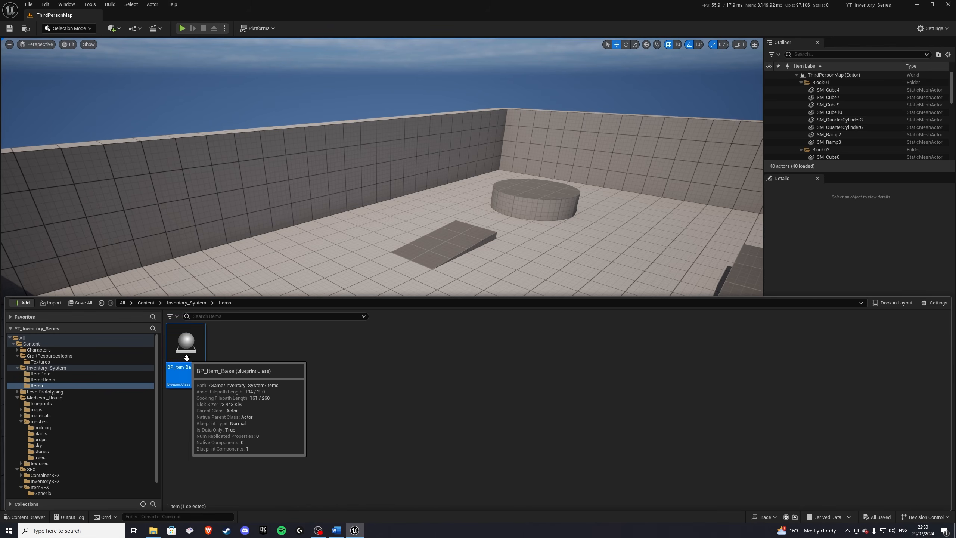
double_click(186, 358)
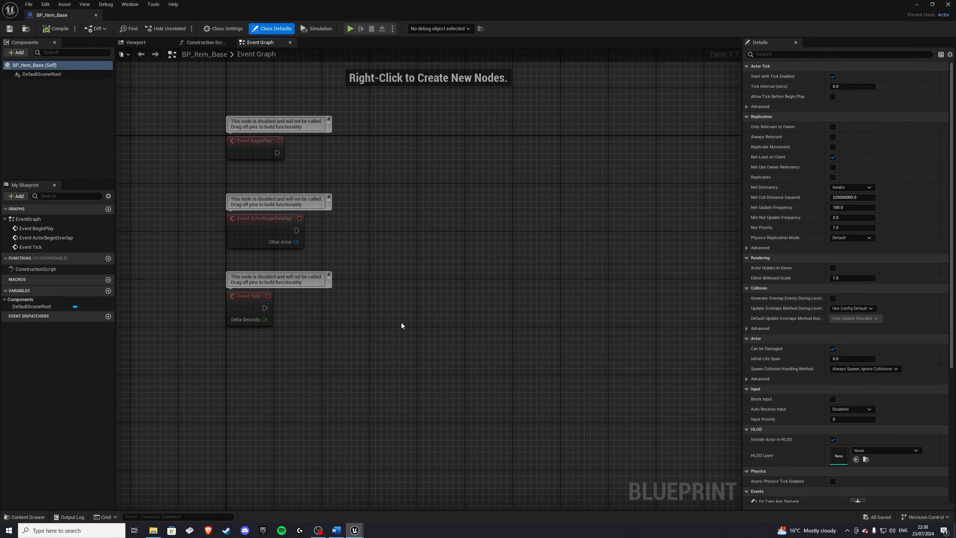
right_drag(418, 283, 356, 279)
click(78, 120)
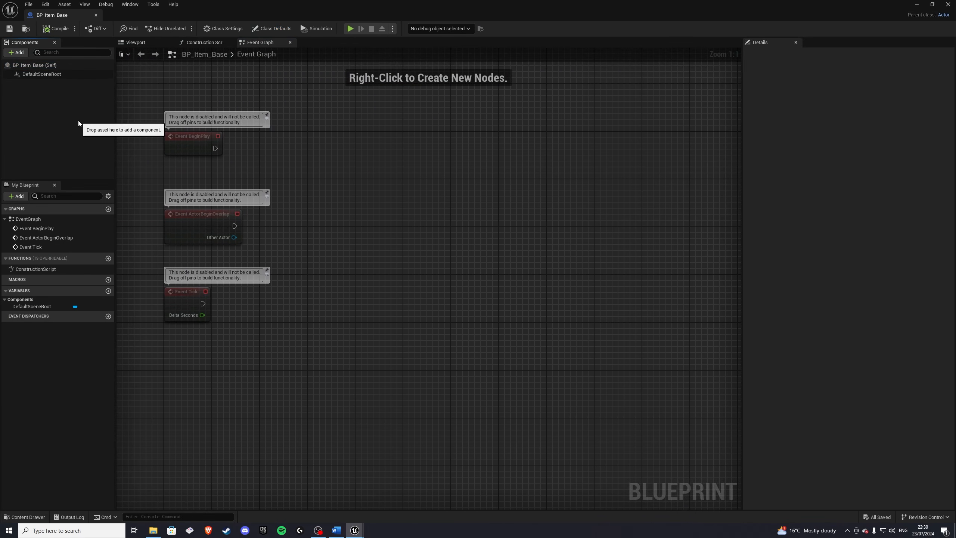
click(16, 52)
text(stat)
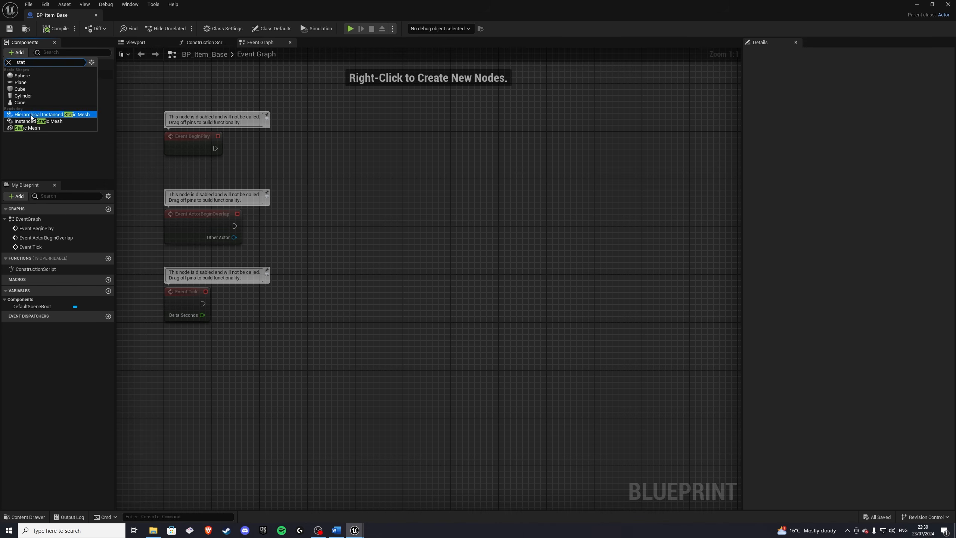
click(31, 130)
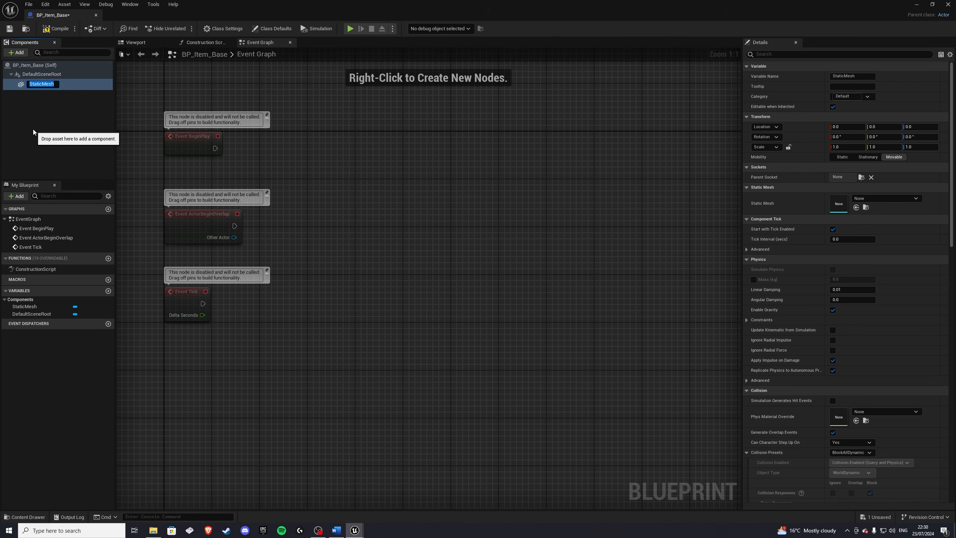
click(42, 120)
click(45, 83)
Step: Add a Sphere Collision component named SphereCollision under the StaticMesh component
click(17, 53)
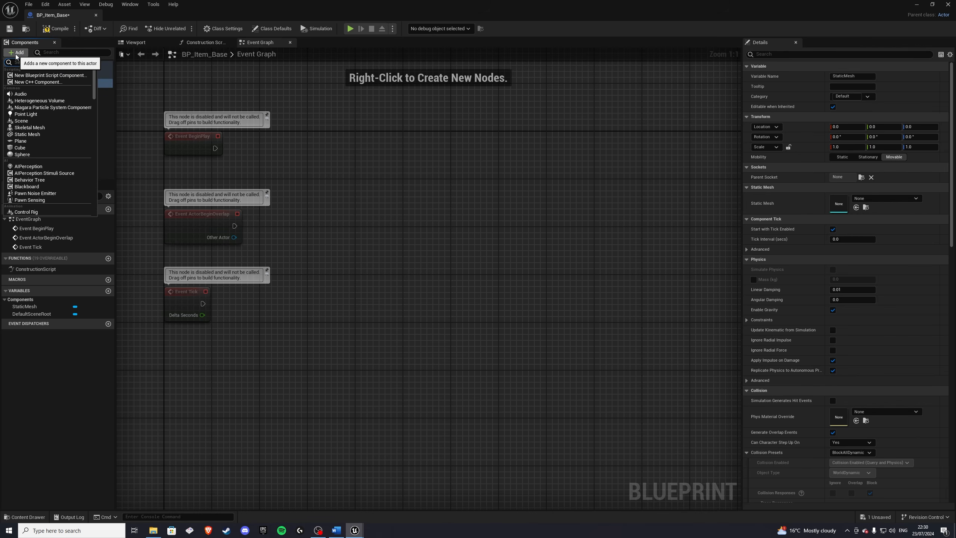
text(coll)
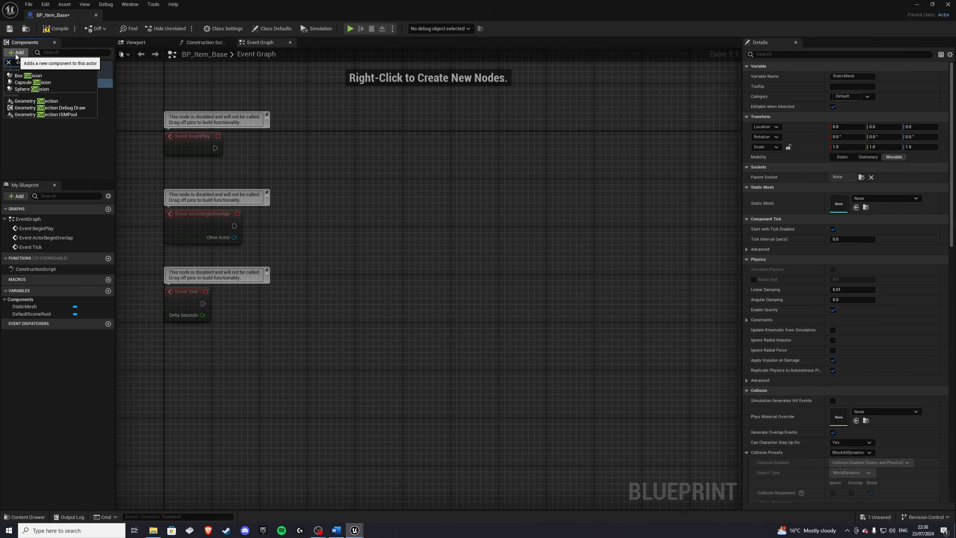
click(37, 90)
text(SphereC)
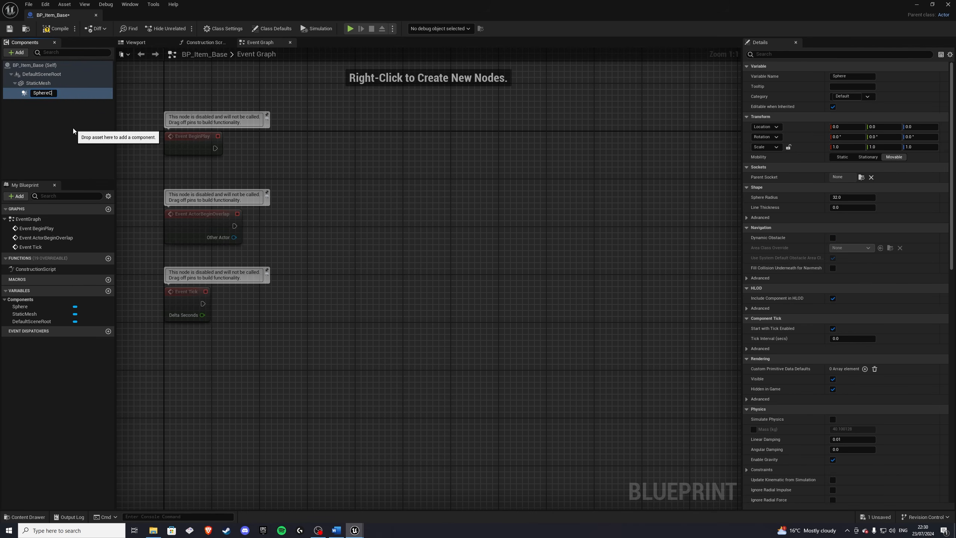
text(ollision)
key(Return)
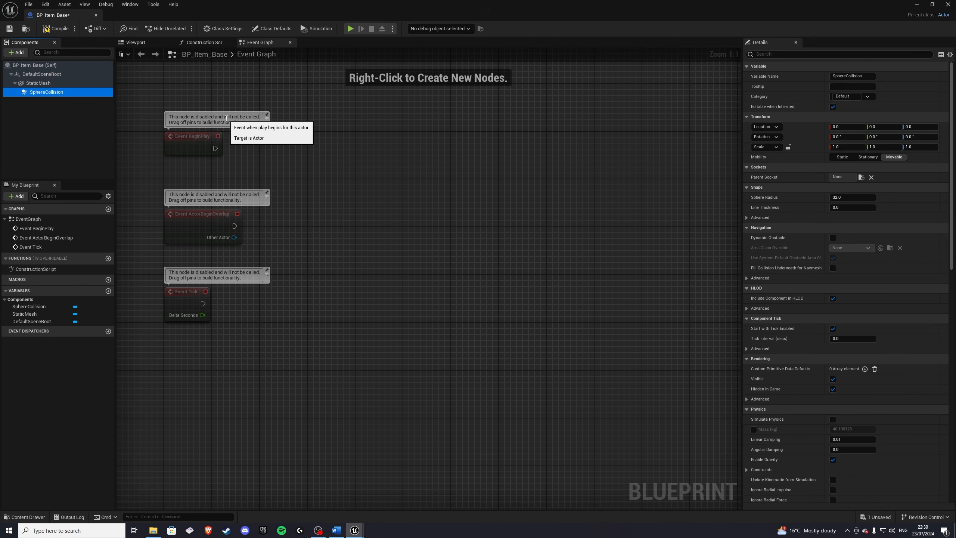
Step: Set the SphereCollision component's sphere radius to 200 in the viewport
click(146, 43)
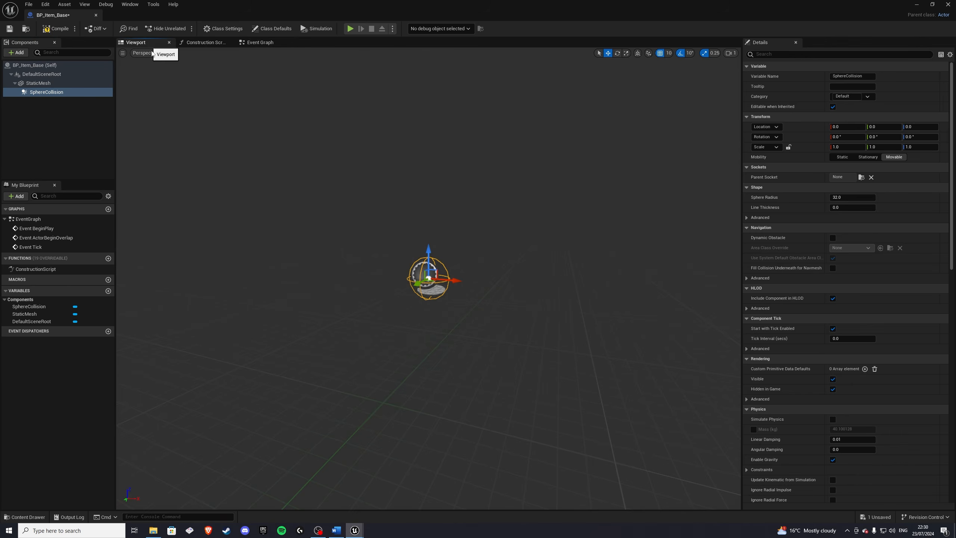
mouse_move(356, 226)
right_down()
mouse_move(391, 245)
mouse_move(358, 235)
right_up()
key(w)
key(w)
scroll(670, 264, down, 3)
mouse_move(670, 264)
right_down()
mouse_move(674, 275)
mouse_move(670, 264)
right_up()
key(e)
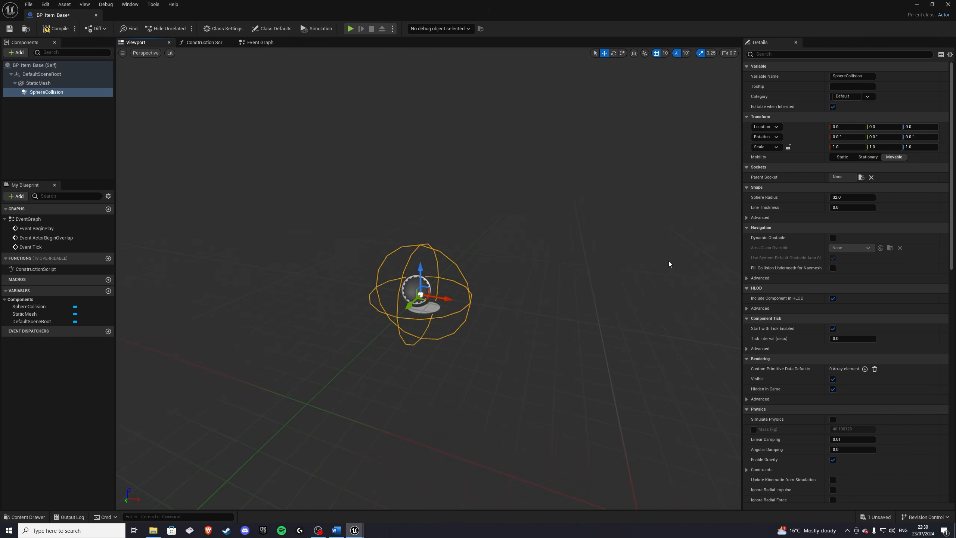
click(862, 196)
text(200)
key(Return)
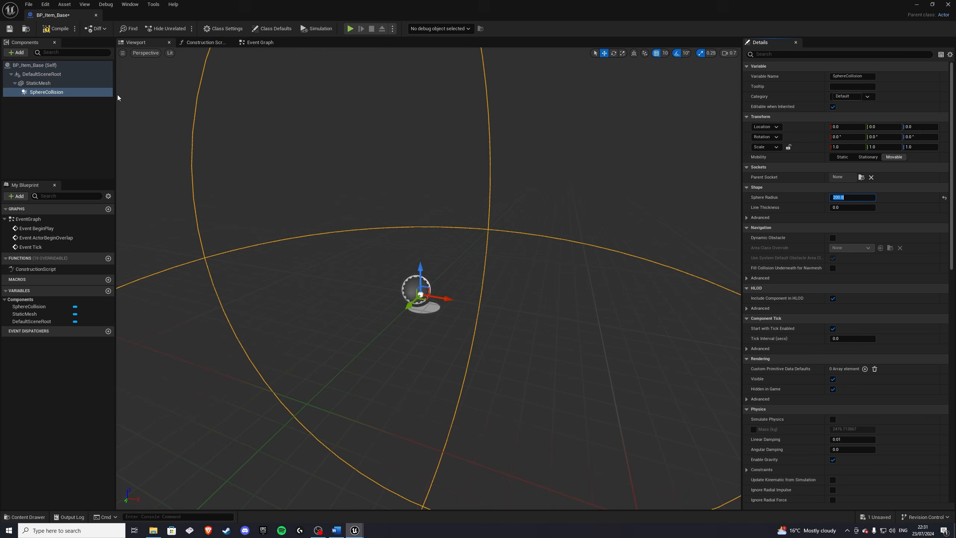
Step: Assign Shape_Cube as the StaticMesh component's static mesh
click(38, 83)
key(s)
right_drag(471, 263, 508, 275)
key(a)
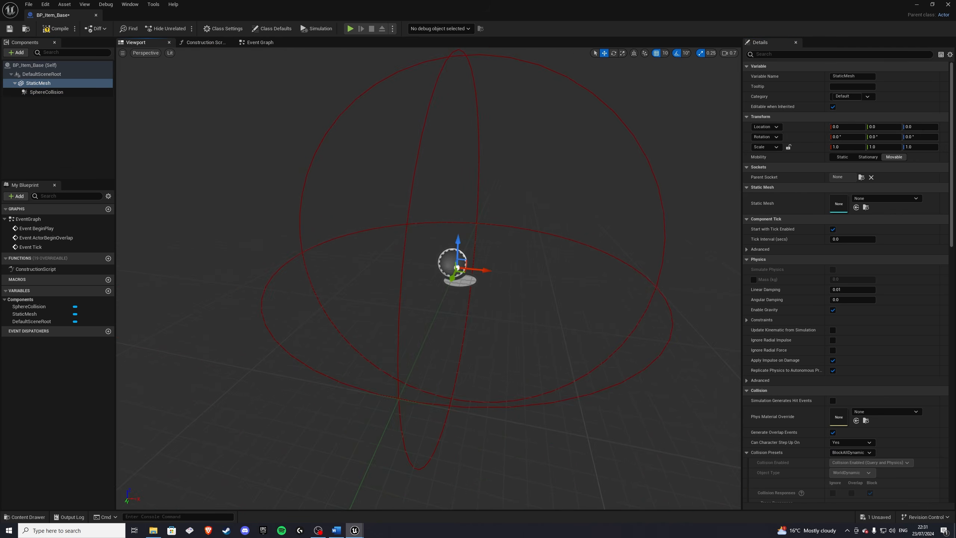
click(883, 202)
click(882, 202)
scroll(881, 309, down, 6)
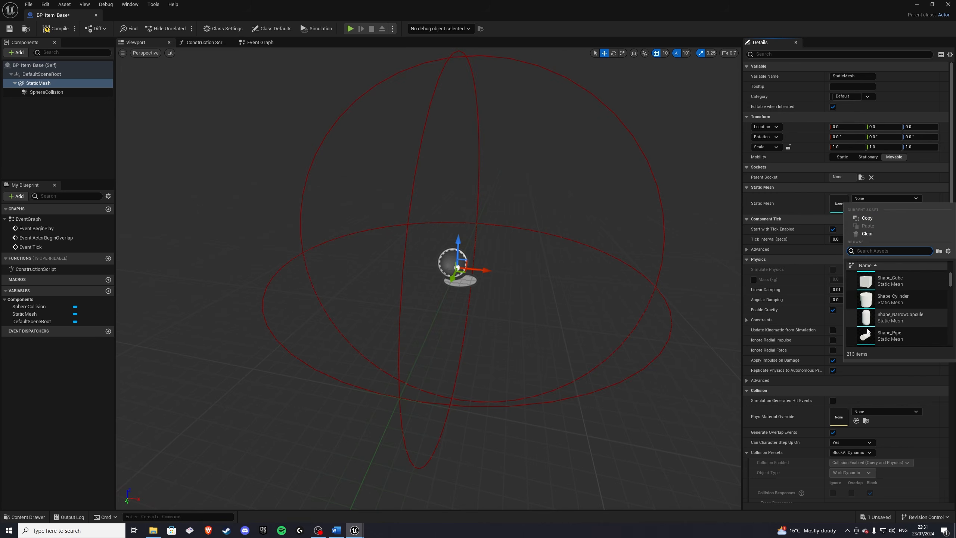
click(867, 321)
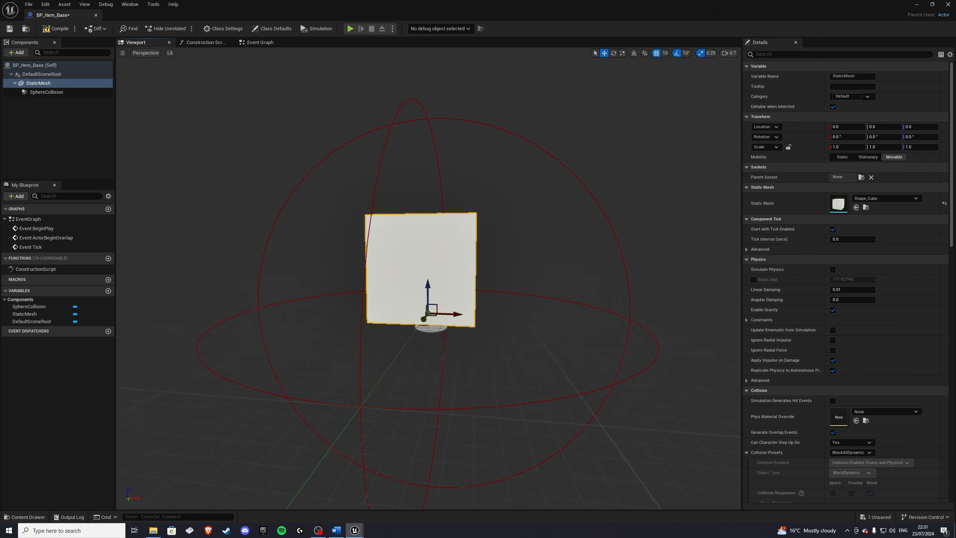
Step: Move the SphereCollision component up to a Z location of 40
key(q)
mouse_move(468, 261)
right_down()
mouse_move(467, 270)
mouse_move(467, 260)
right_up()
scroll(468, 261, down, 3)
drag(422, 229, 391, 283)
click(378, 304)
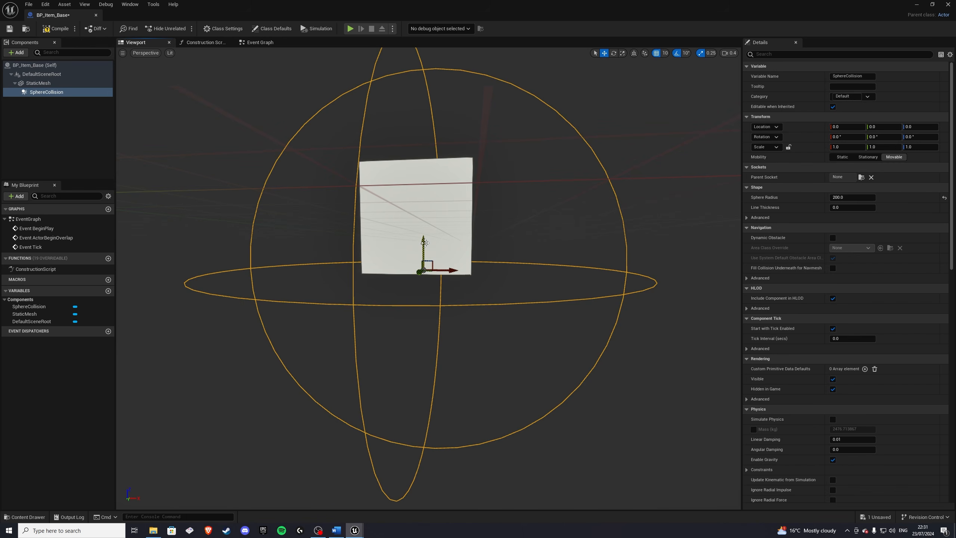
drag(424, 241, 427, 211)
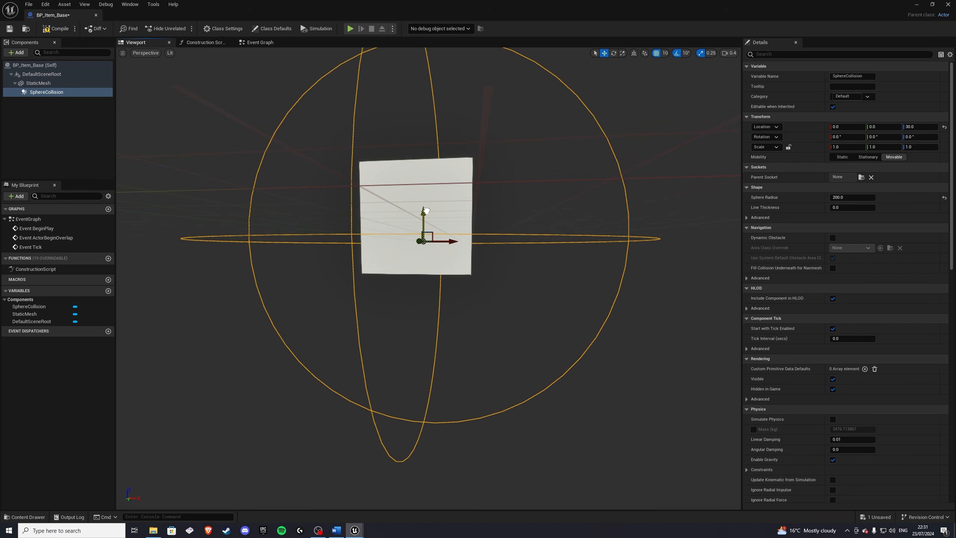
click(426, 226)
drag(423, 249, 425, 218)
click(352, 260)
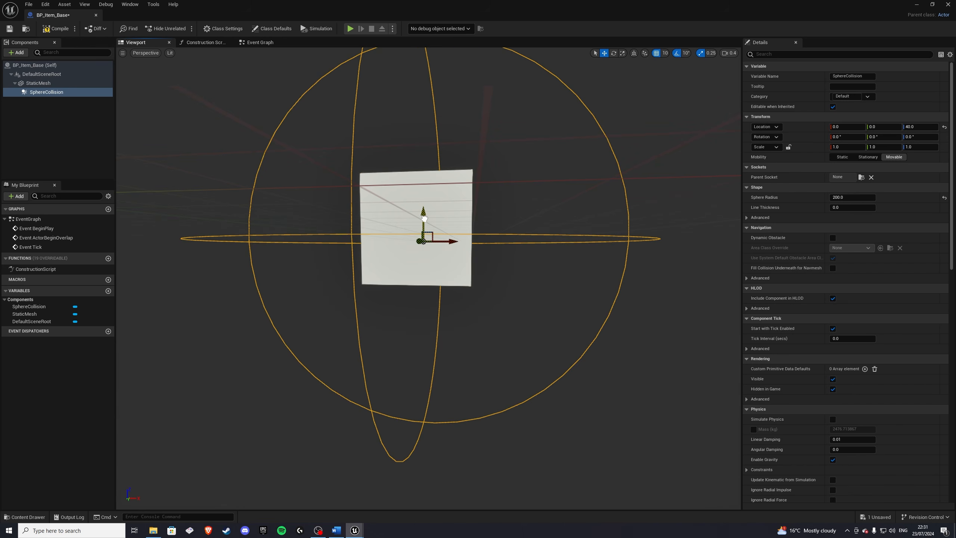
right_drag(424, 218, 363, 253)
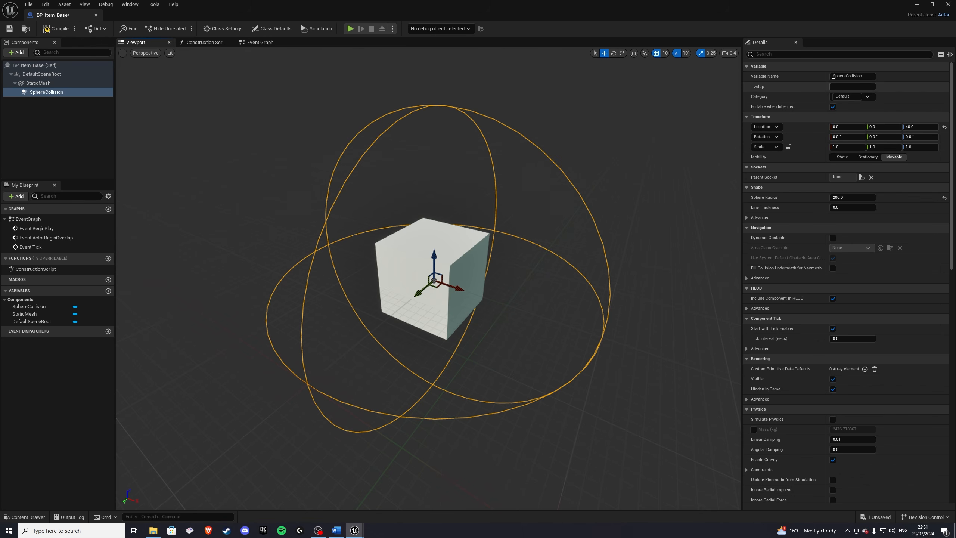
Step: Set the SphereCollision component's collision preset to Custom
click(783, 55)
text(co)
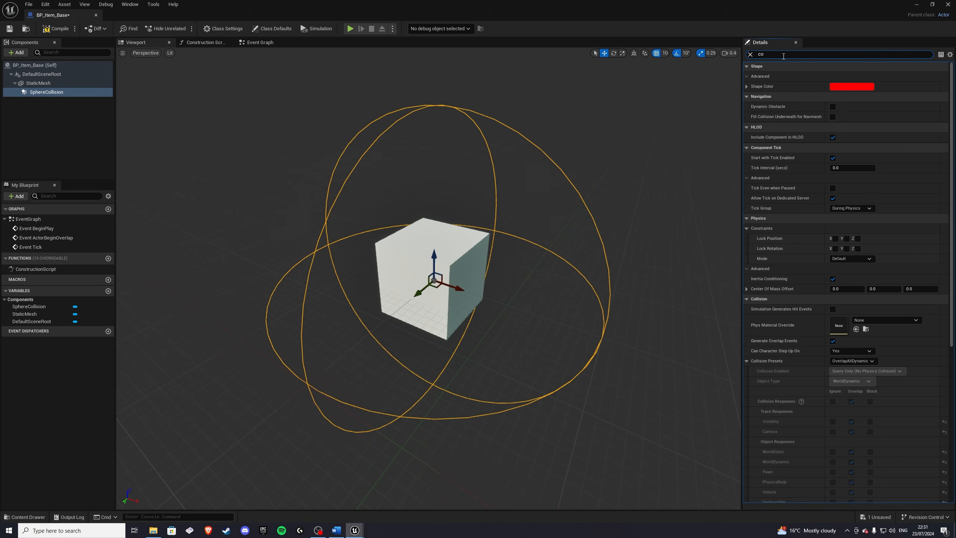
text(ll)
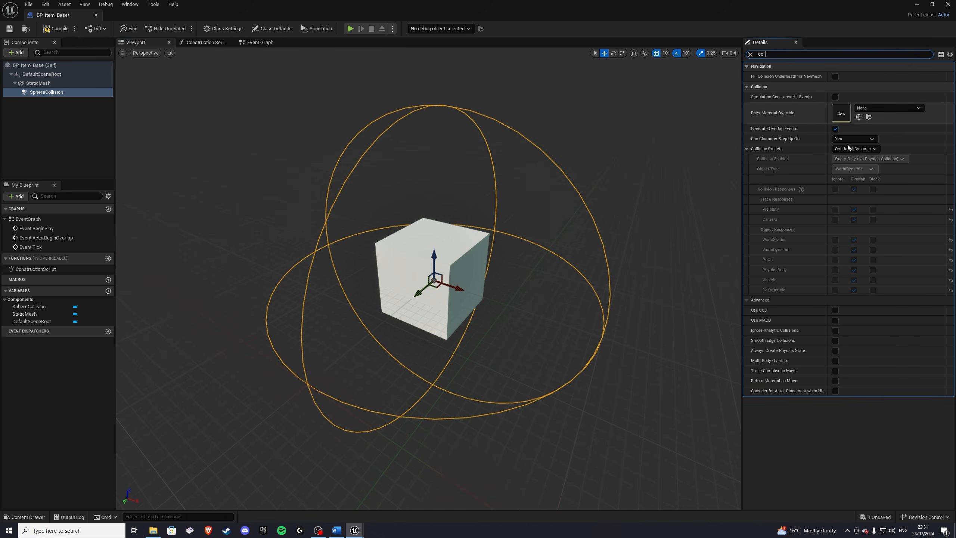
click(852, 148)
click(845, 156)
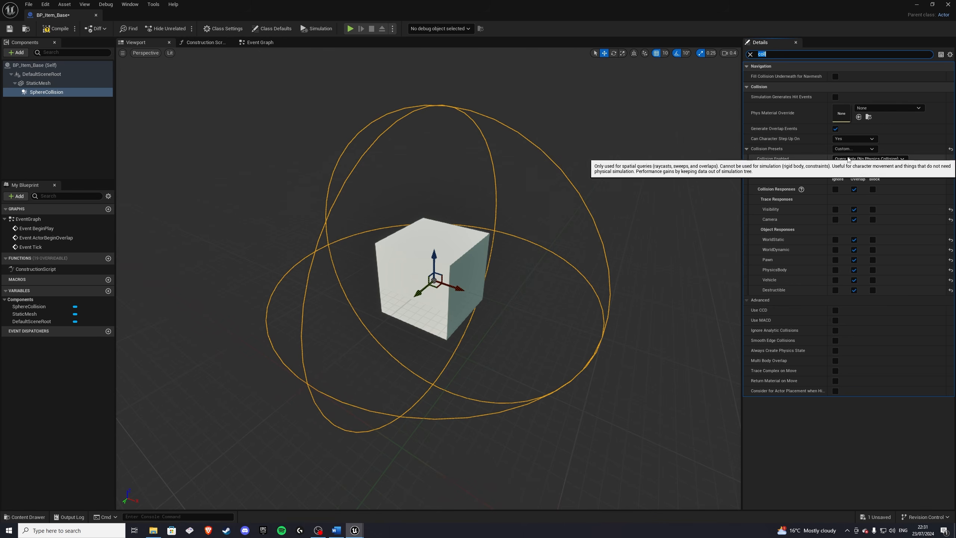
Step: Create a new project trace channel named Interactive with a default response of Ignore
click(916, 4)
click(930, 28)
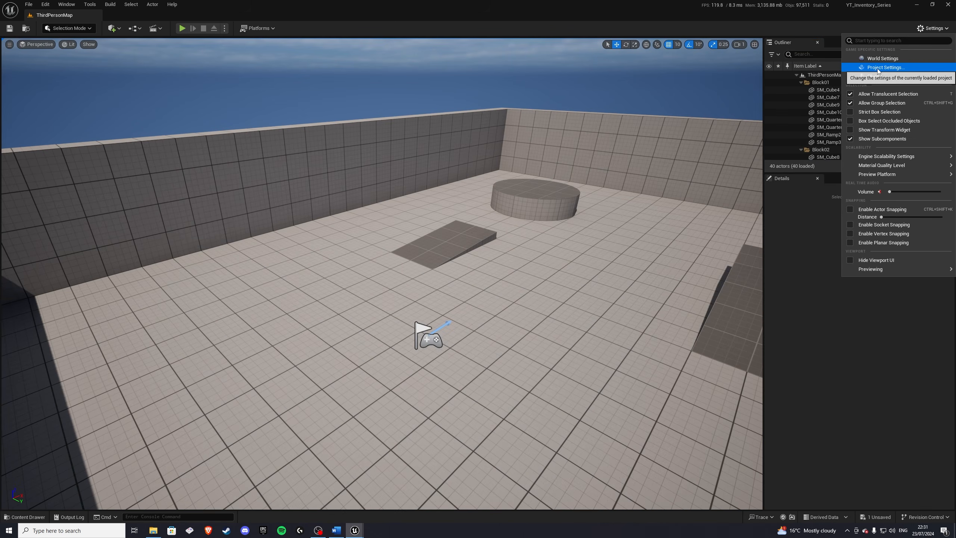
click(866, 69)
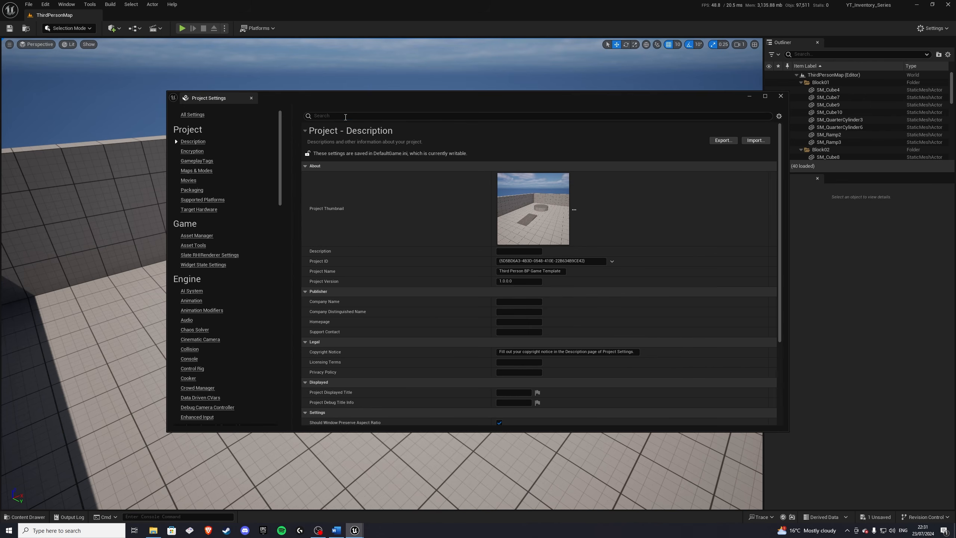
click(345, 116)
text(trace)
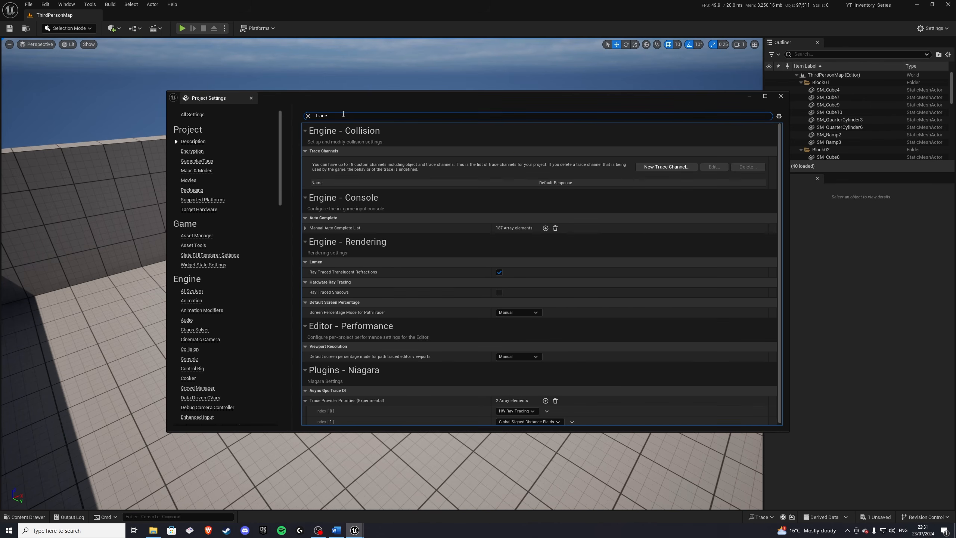
click(663, 167)
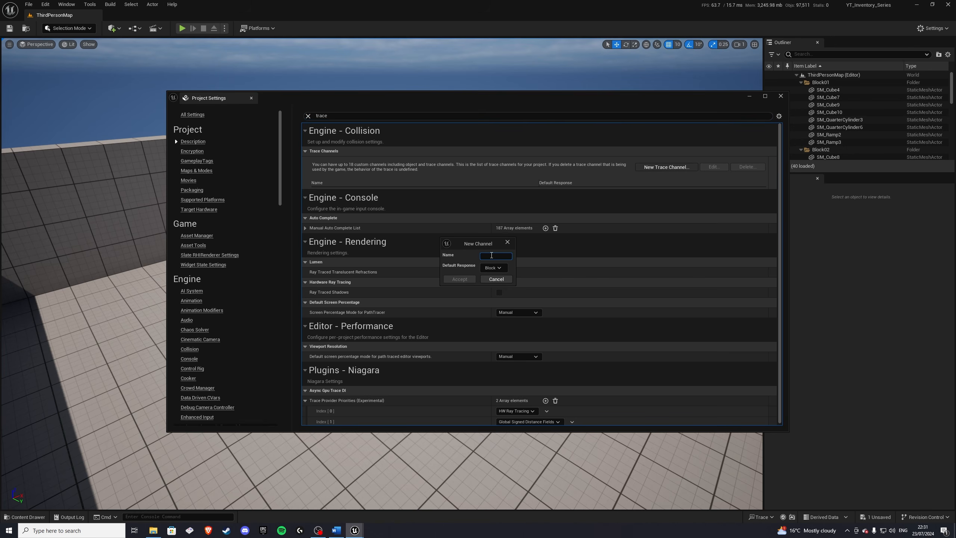
text(Interactive)
click(493, 268)
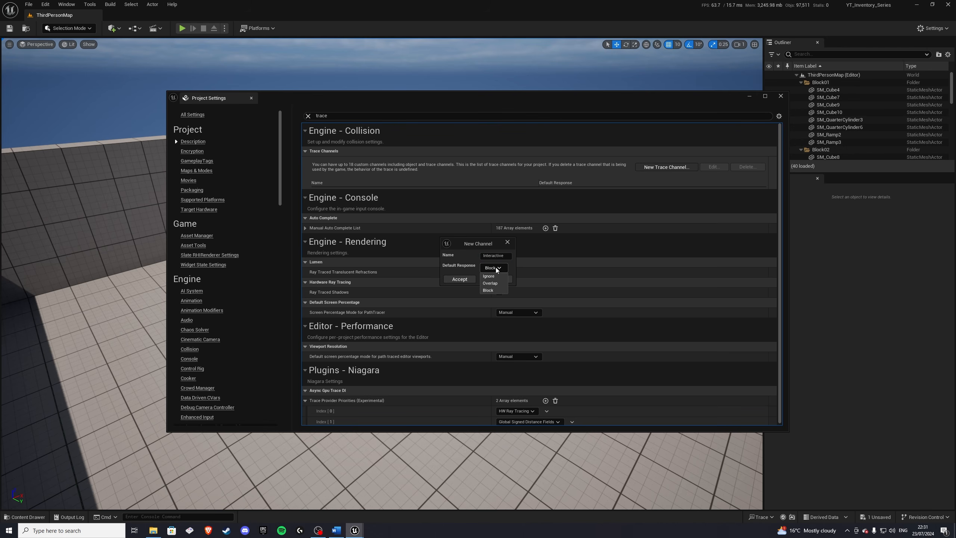
click(462, 279)
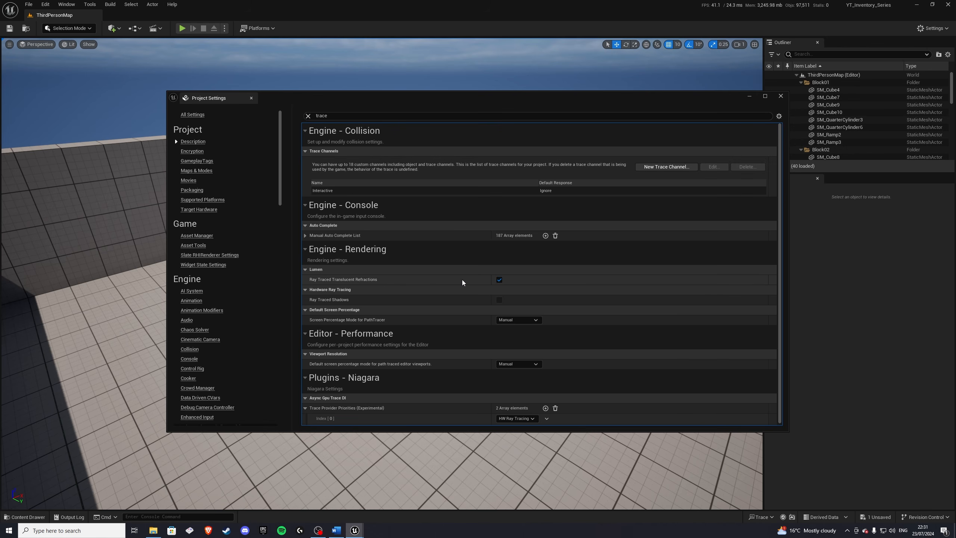
click(781, 96)
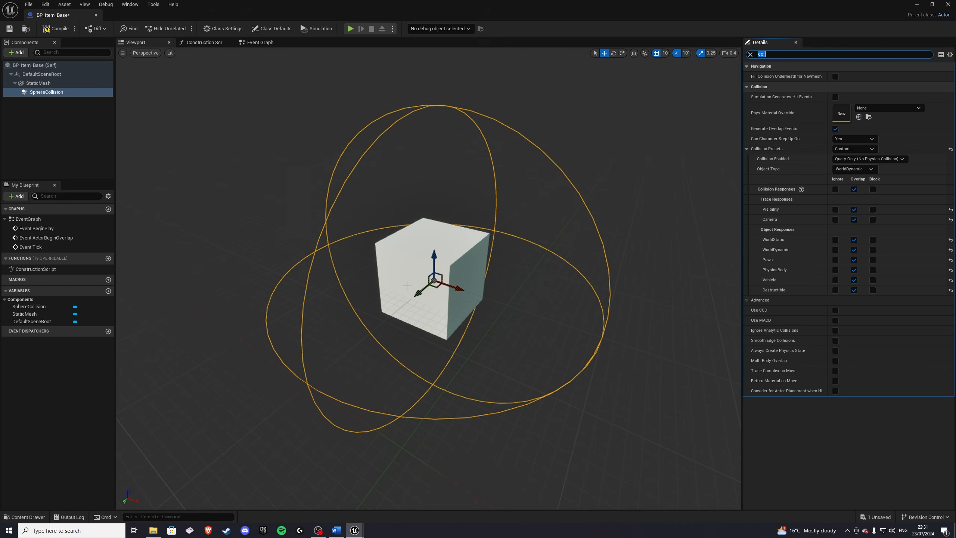
Step: Compile the blueprint and make SphereCollision block the Interactive trace channel
click(45, 30)
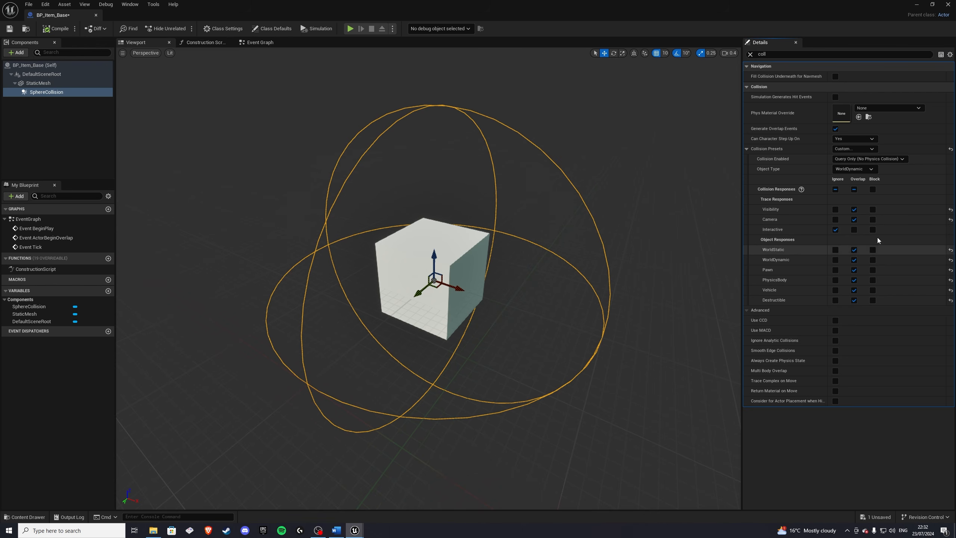
click(873, 229)
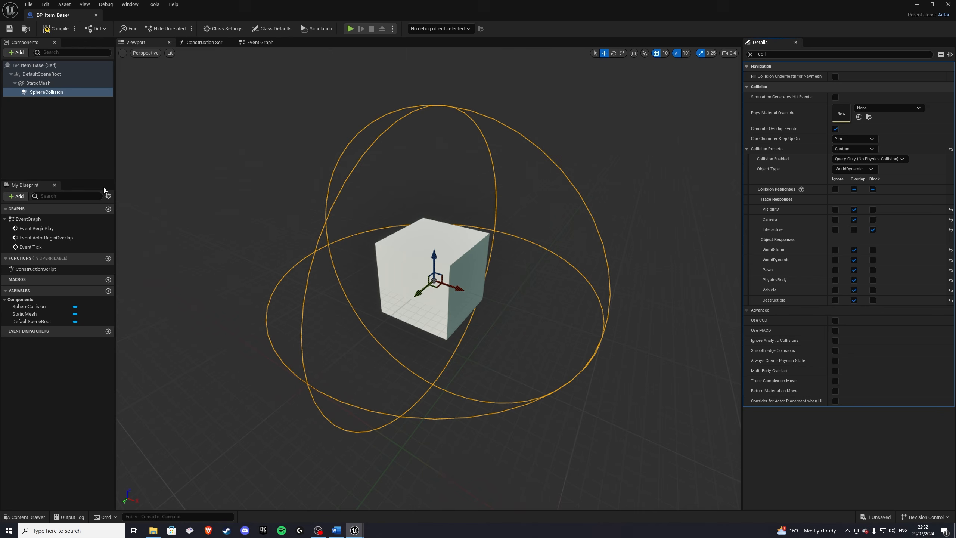
Step: Set the StaticMesh component's collision preset to Custom and compile the blueprint
click(39, 83)
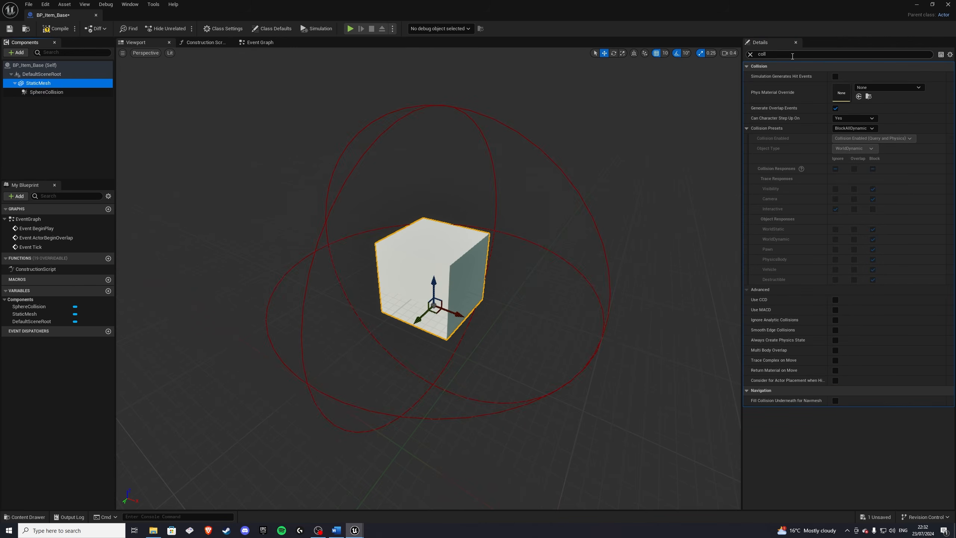
click(850, 129)
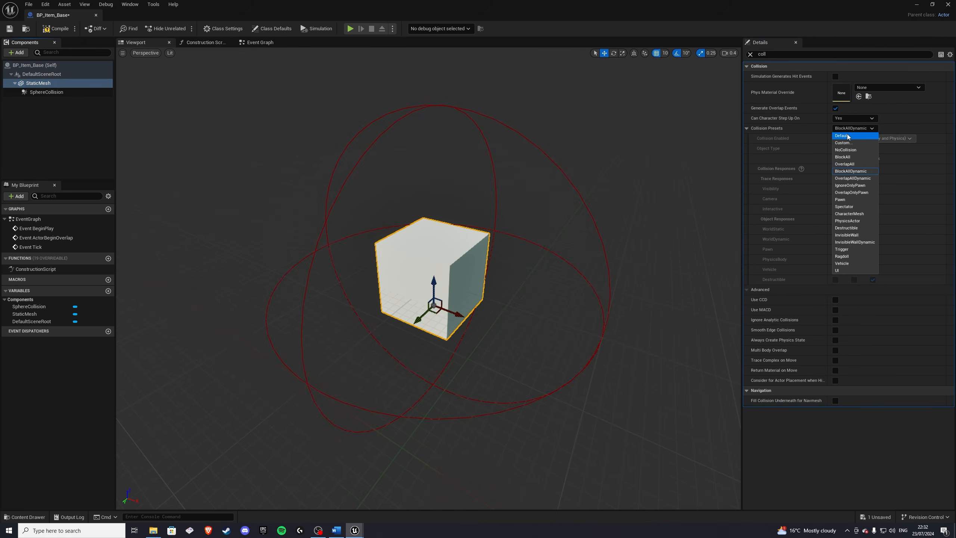
click(843, 143)
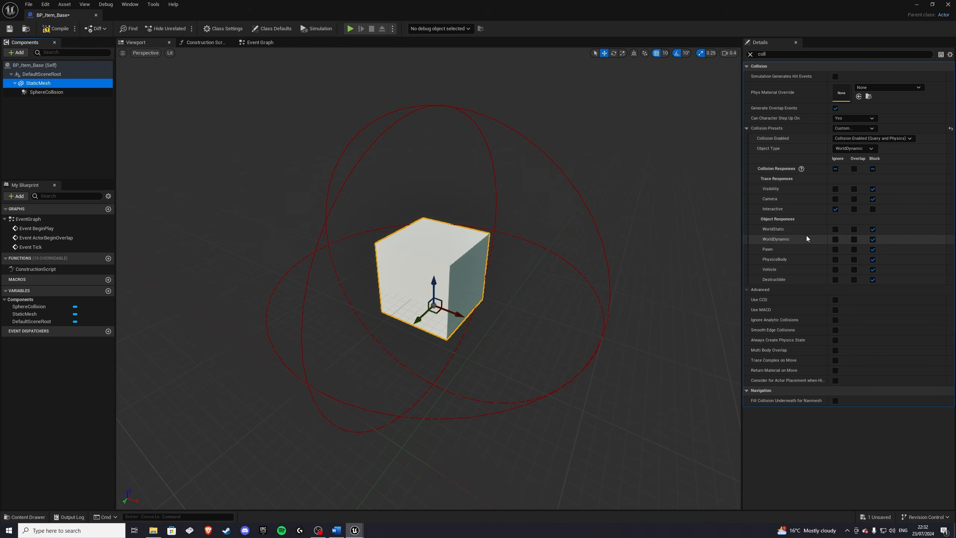
click(47, 29)
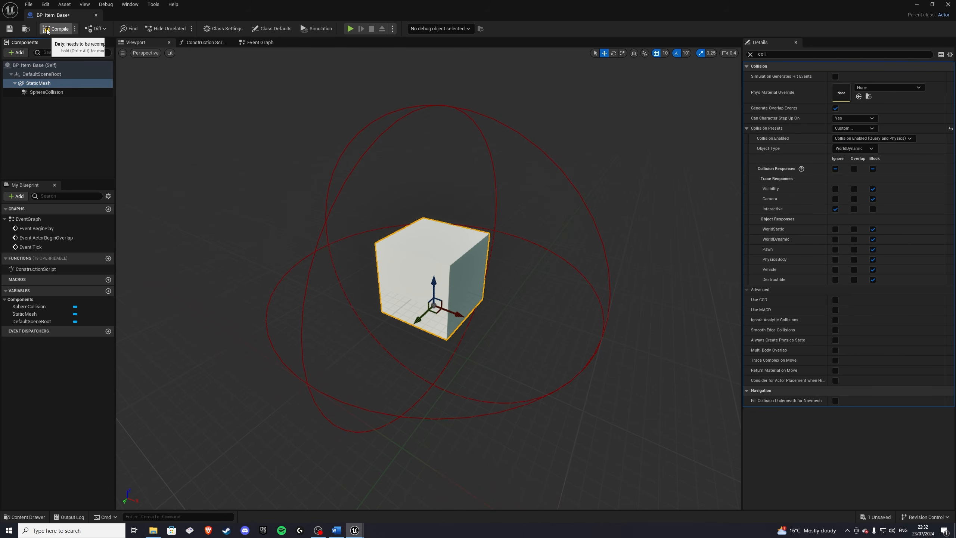
Step: Enable Simulate Physics on the StaticMesh component
click(751, 54)
right_drag(553, 186, 559, 177)
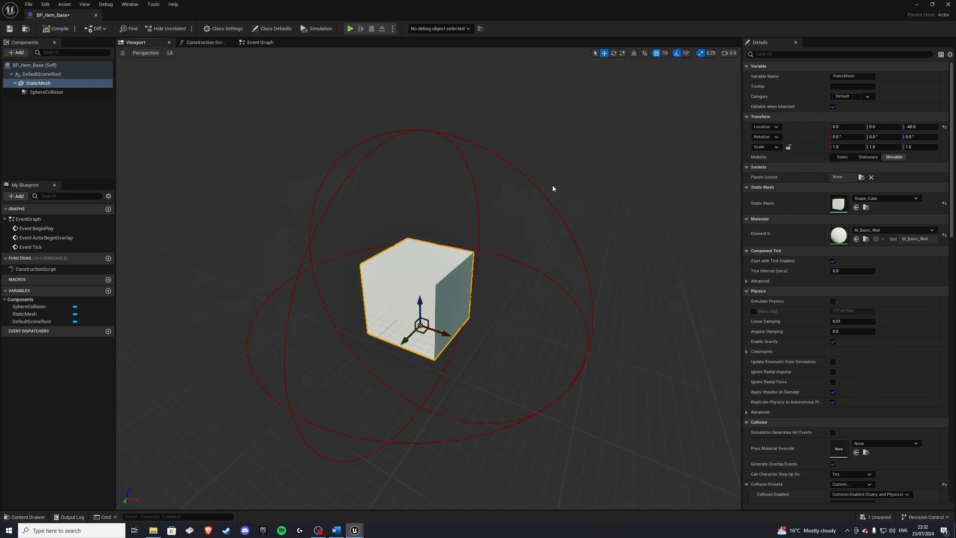
click(832, 301)
Step: Set the StaticMesh component's Linear Damping and Angular Damping to 2
right_drag(565, 324, 521, 299)
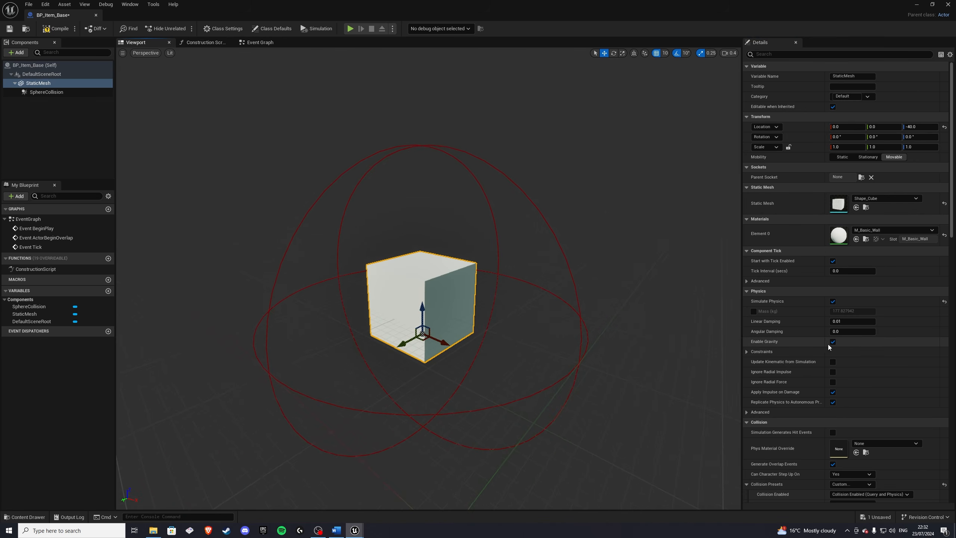
click(854, 322)
text(2)
key(Return)
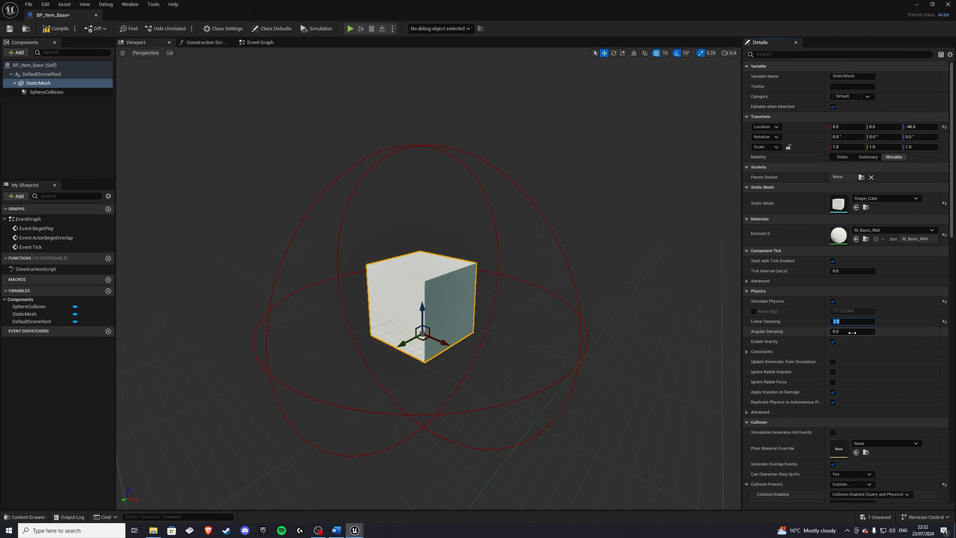
click(852, 332)
text(2)
key(Return)
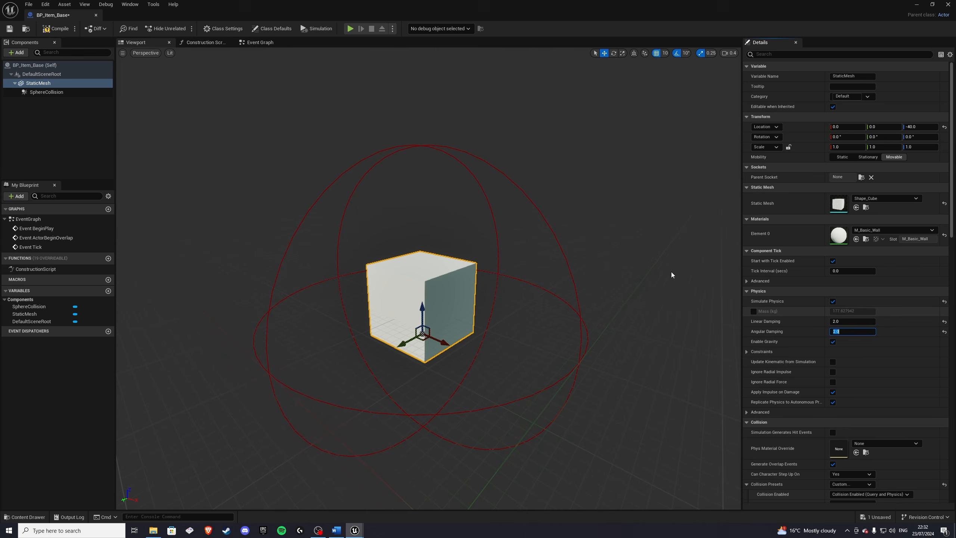
Step: Compile, save and close the BP_Item_Base blueprint
right_drag(672, 273, 642, 269)
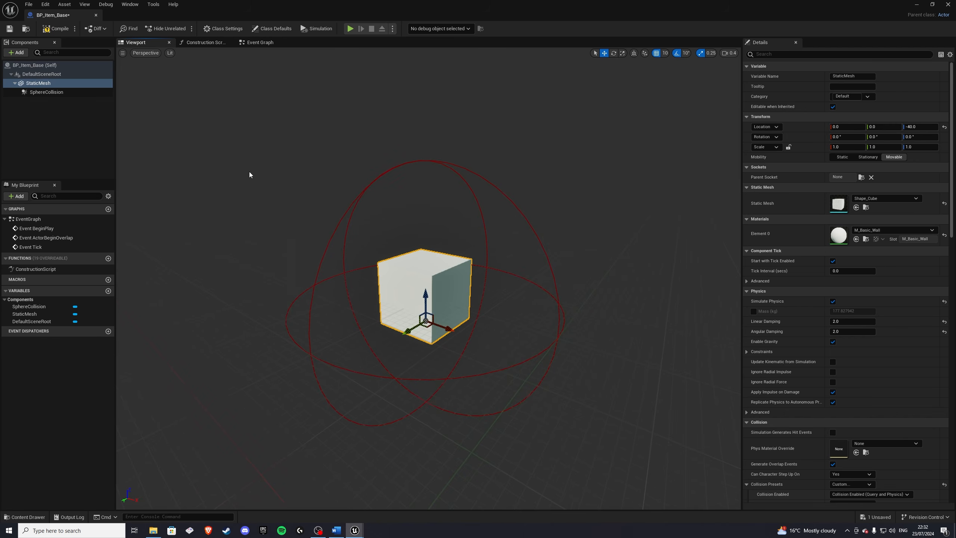
click(55, 28)
click(10, 29)
right_drag(632, 248, 632, 249)
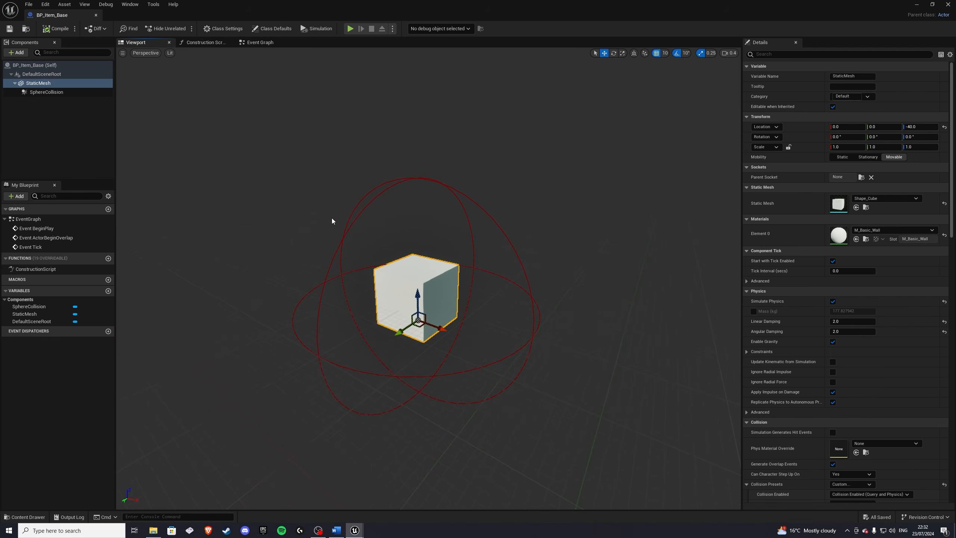
click(95, 14)
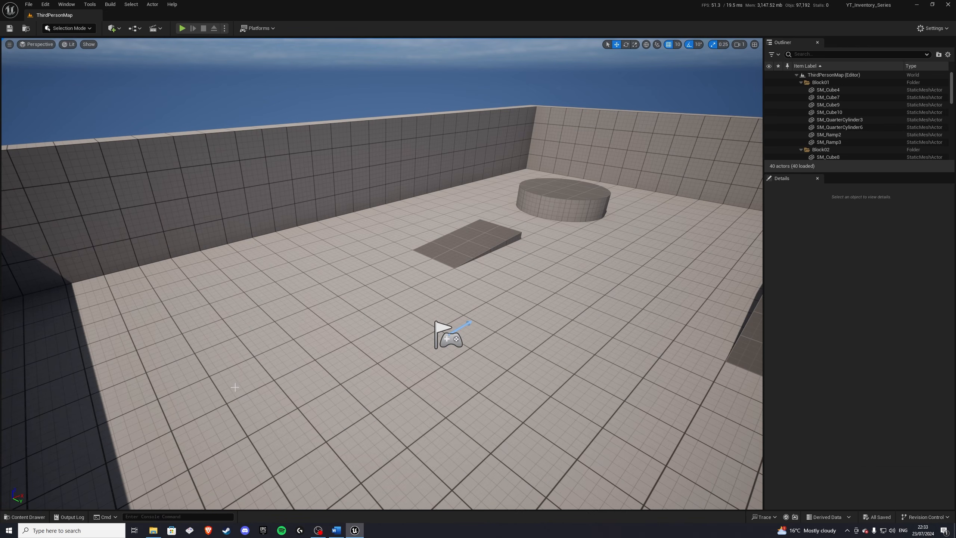
Step: Create a Data Table in the ItemData folder using S_ItemData as its row structure
click(28, 517)
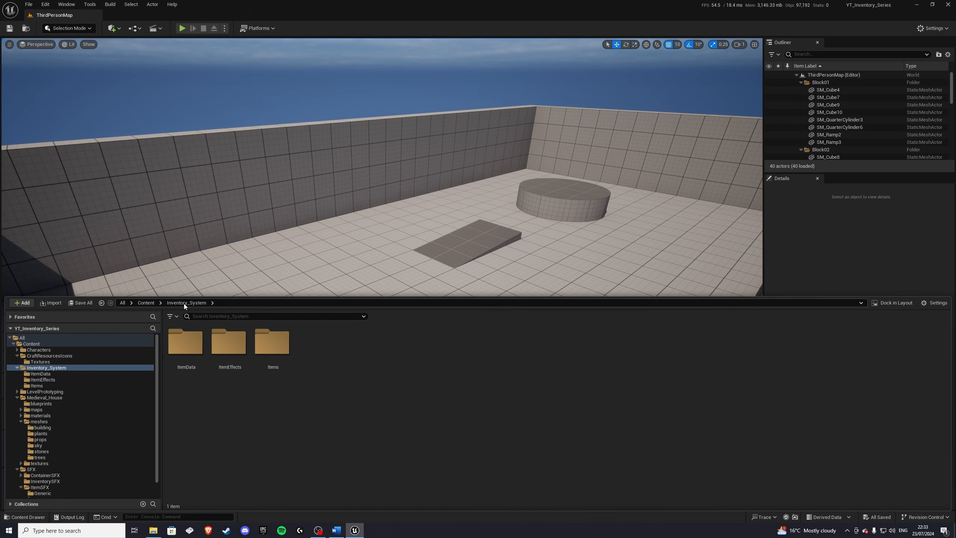
double_click(190, 345)
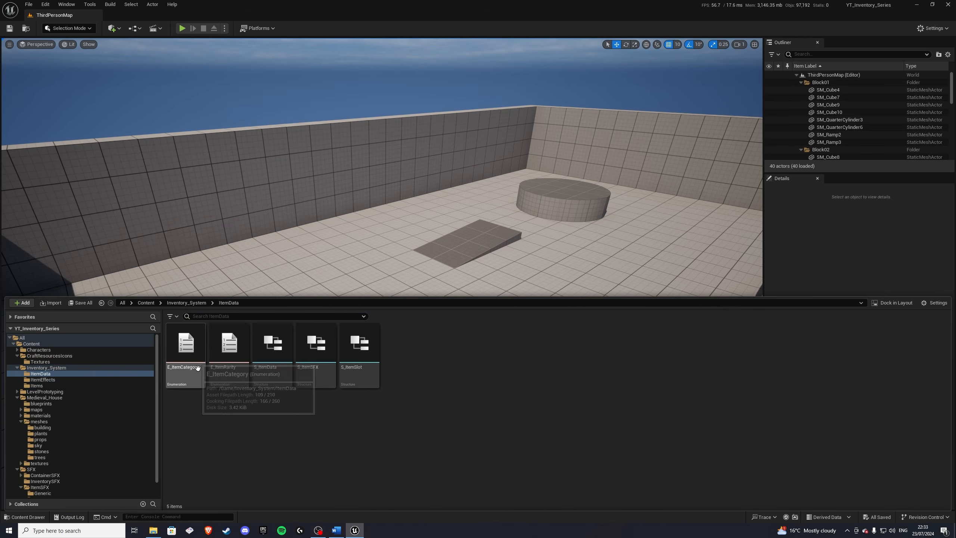
right_click(430, 356)
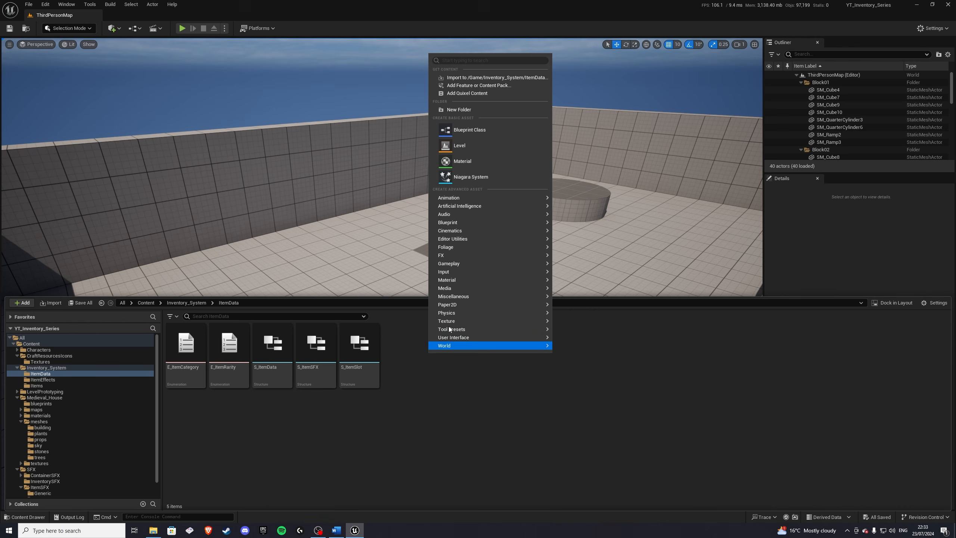
mouse_move(454, 298)
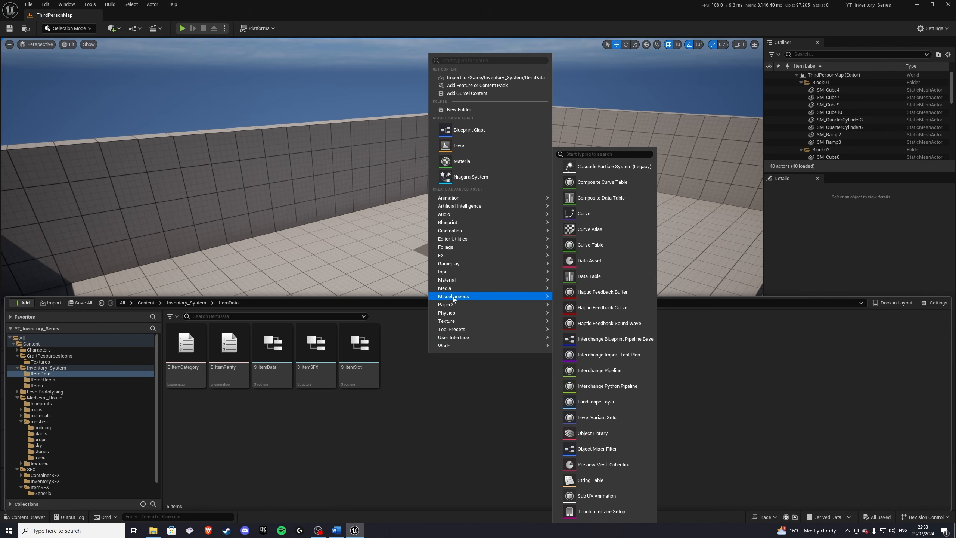
click(593, 278)
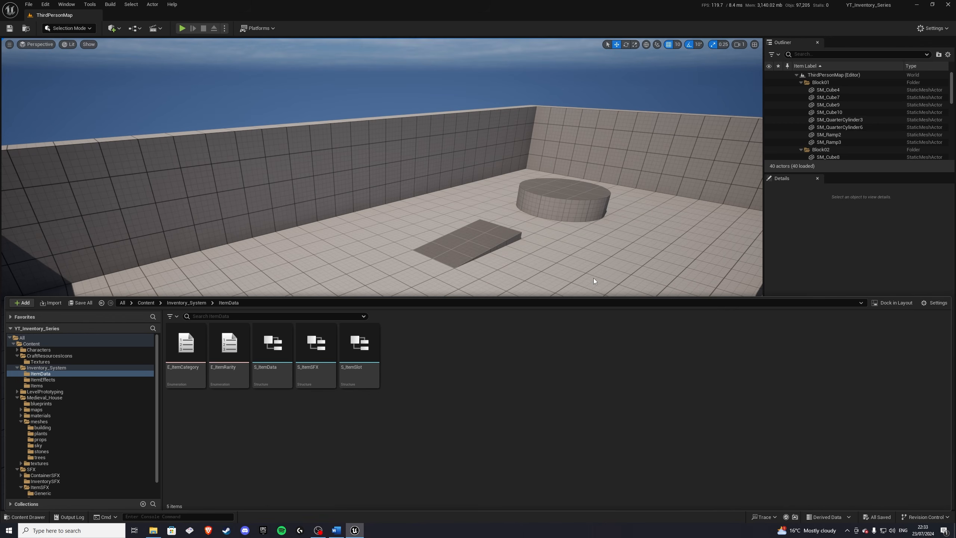
click(476, 257)
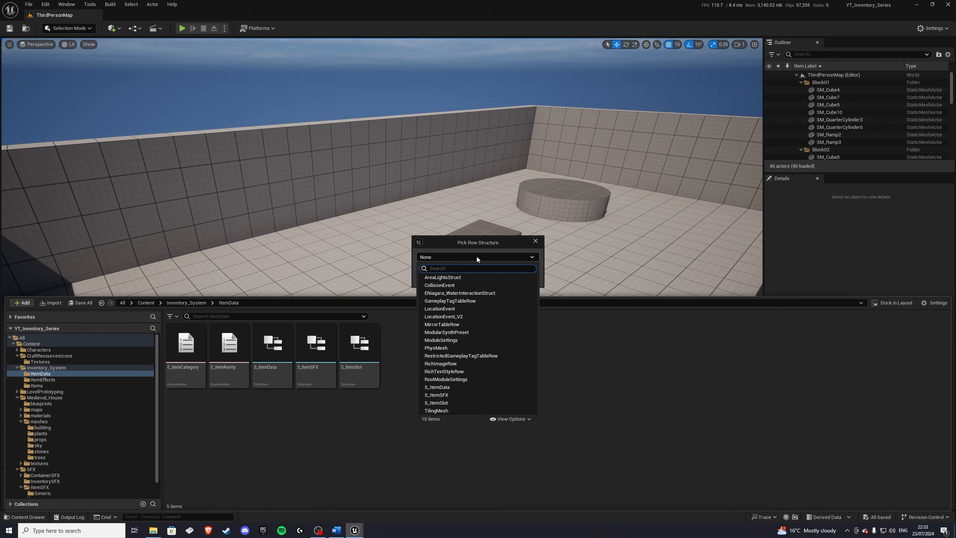
text(S_Item)
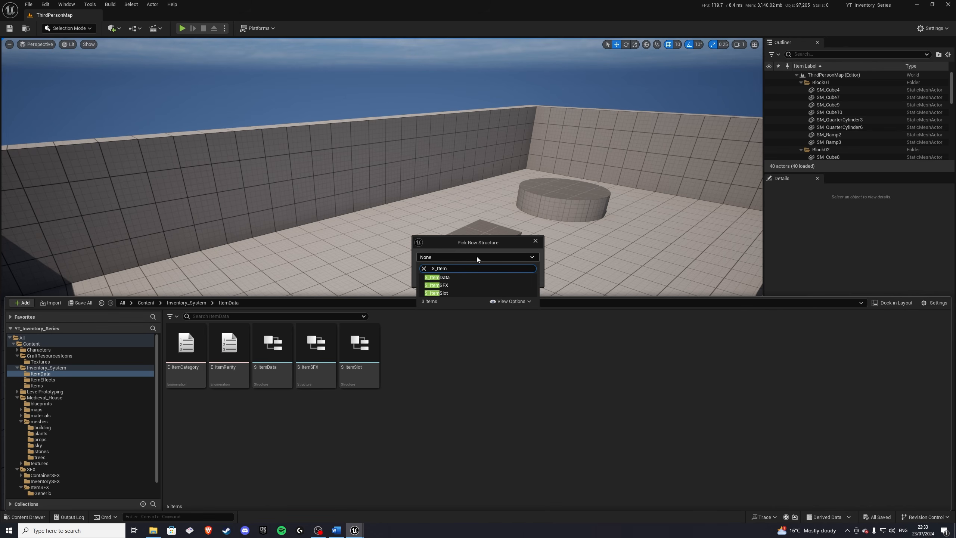
click(456, 278)
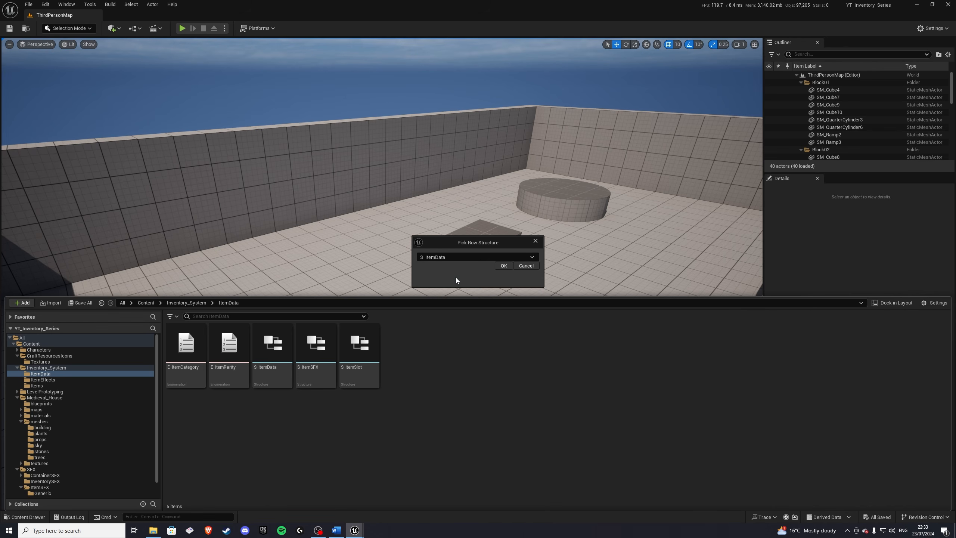
click(504, 266)
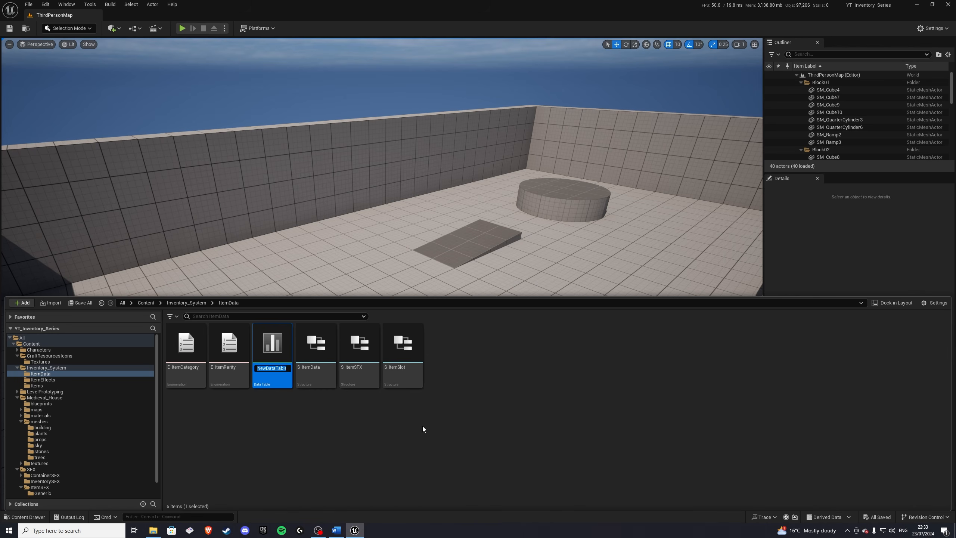
Step: Name the new data table DT_ItemData
text(DT_ItemData)
key(Return)
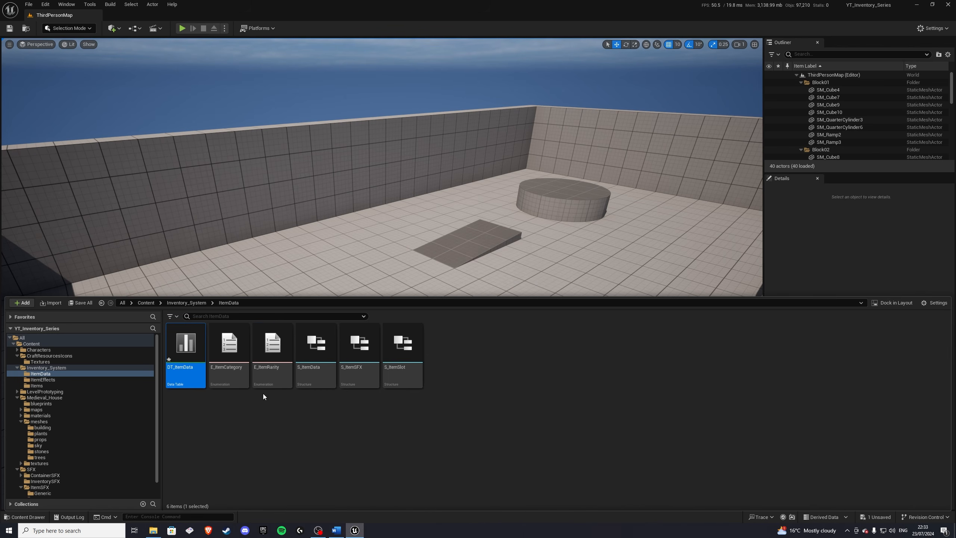
Step: Open DT_ItemData and widen its Slot Quantity column
double_click(184, 351)
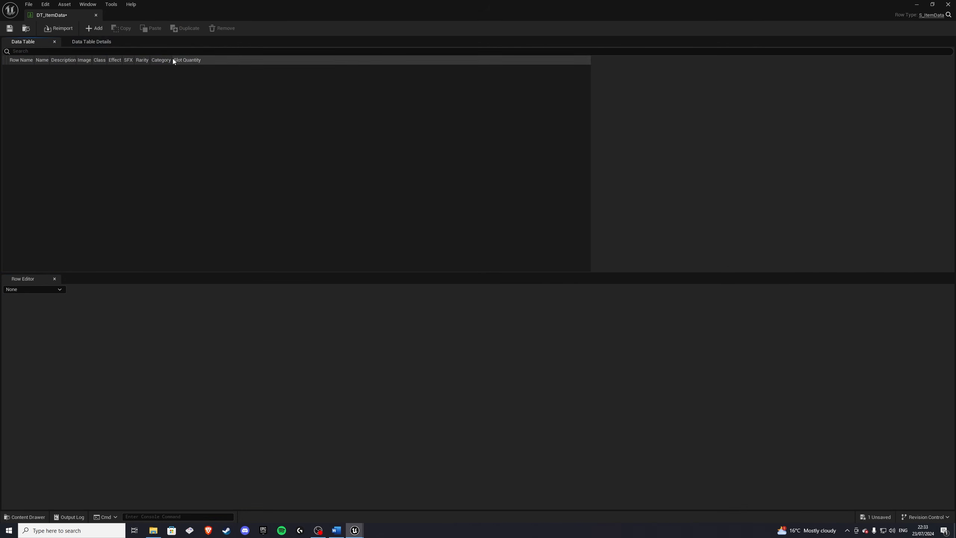
drag(179, 59, 435, 59)
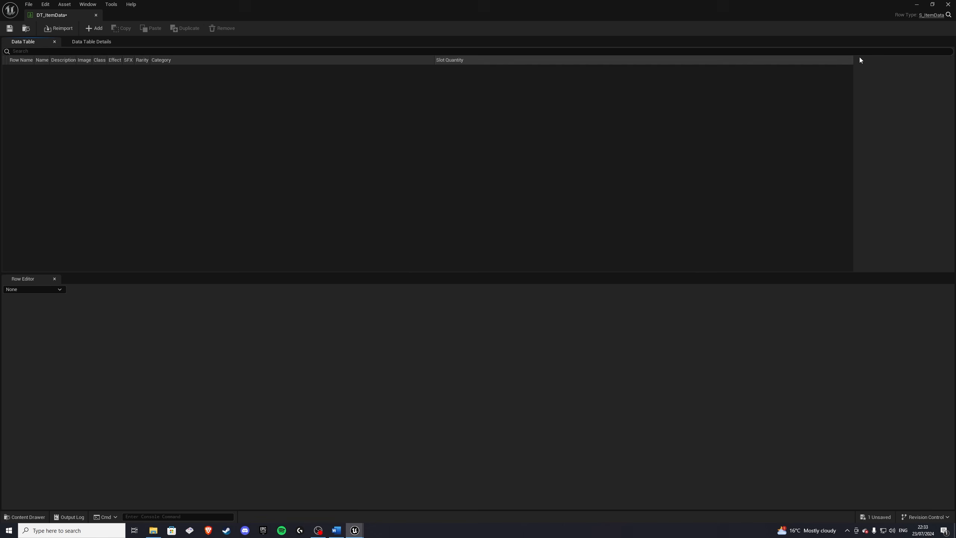
Step: Resize the data table's columns so every header from Row Name to Slot Quantity is evenly spaced and readable
drag(854, 60, 488, 72)
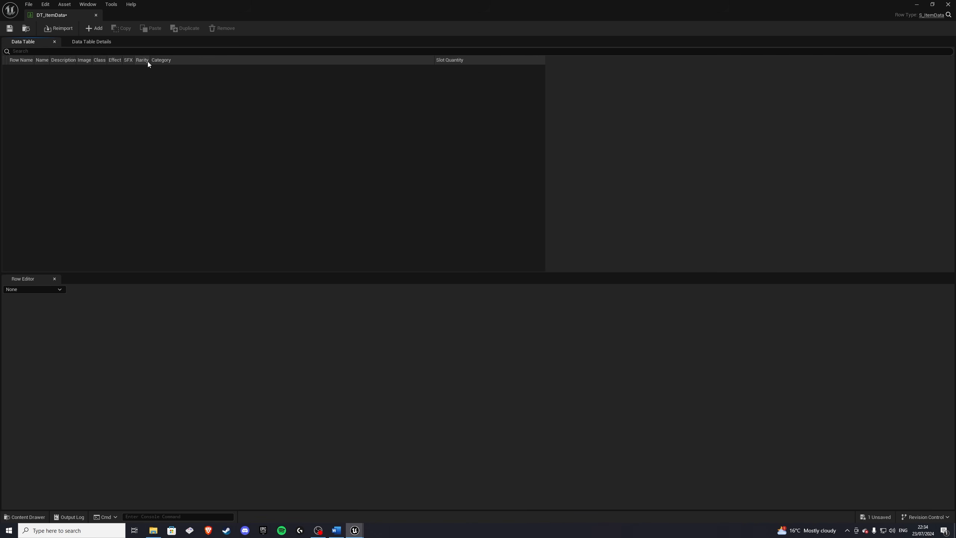
drag(150, 60, 350, 60)
drag(134, 59, 212, 59)
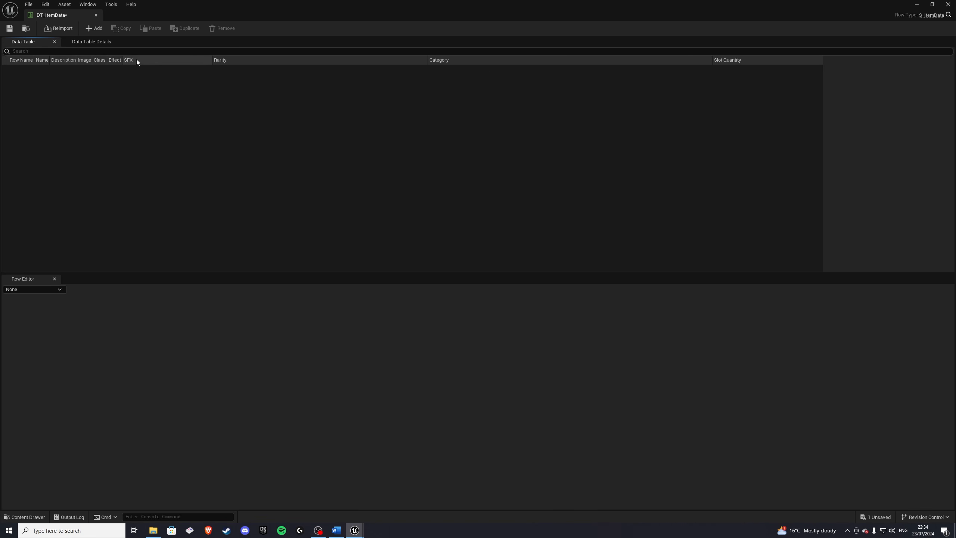
drag(122, 60, 169, 60)
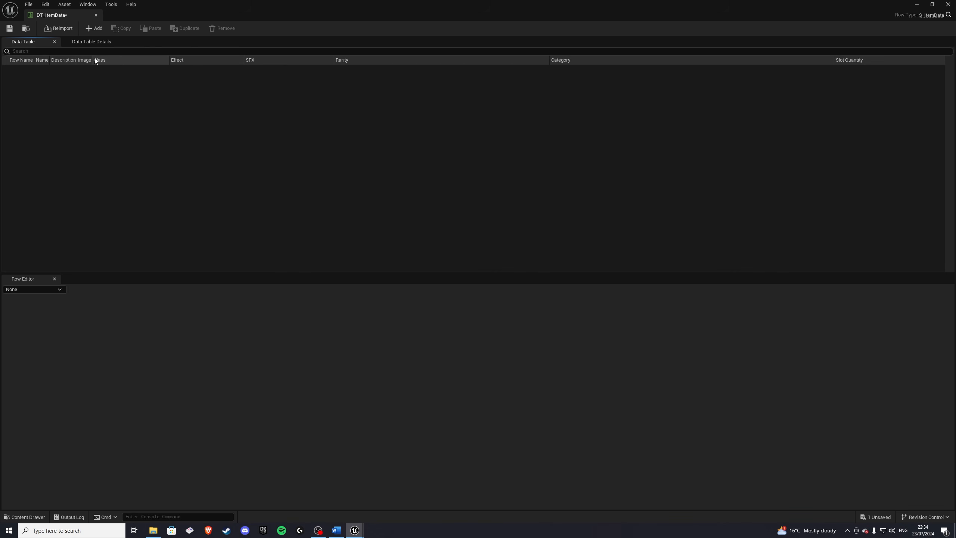
drag(92, 60, 142, 60)
drag(77, 60, 102, 59)
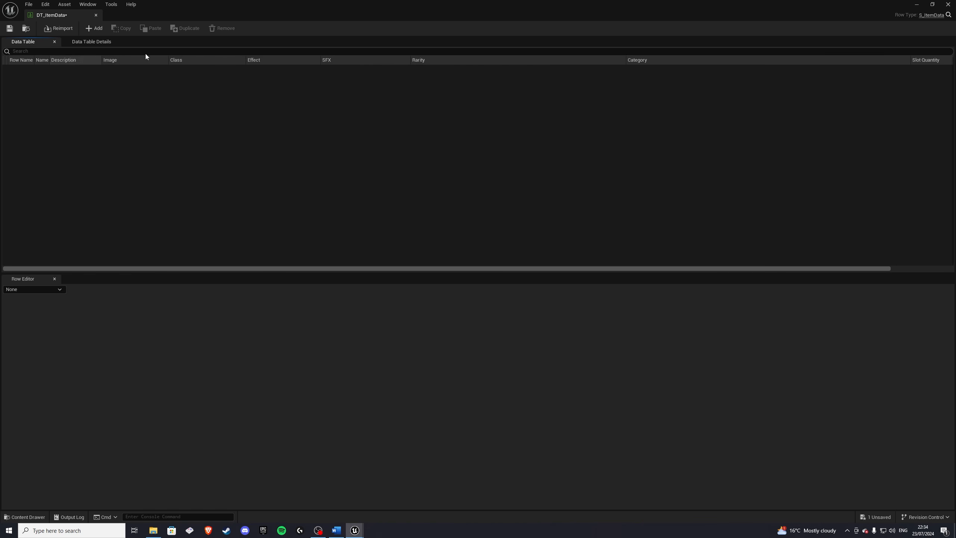
drag(910, 59, 715, 60)
mouse_move(49, 59)
mouse_down()
mouse_move(85, 60)
mouse_move(49, 60)
mouse_up()
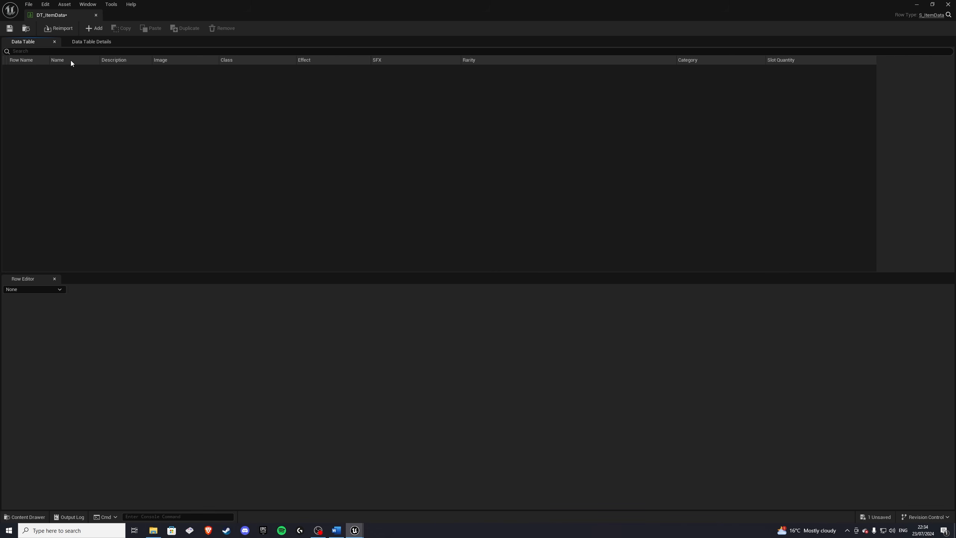
click(24, 60)
Step: Add a new row to the data table and start renaming its row name to a zero-padded number
click(90, 28)
double_click(28, 69)
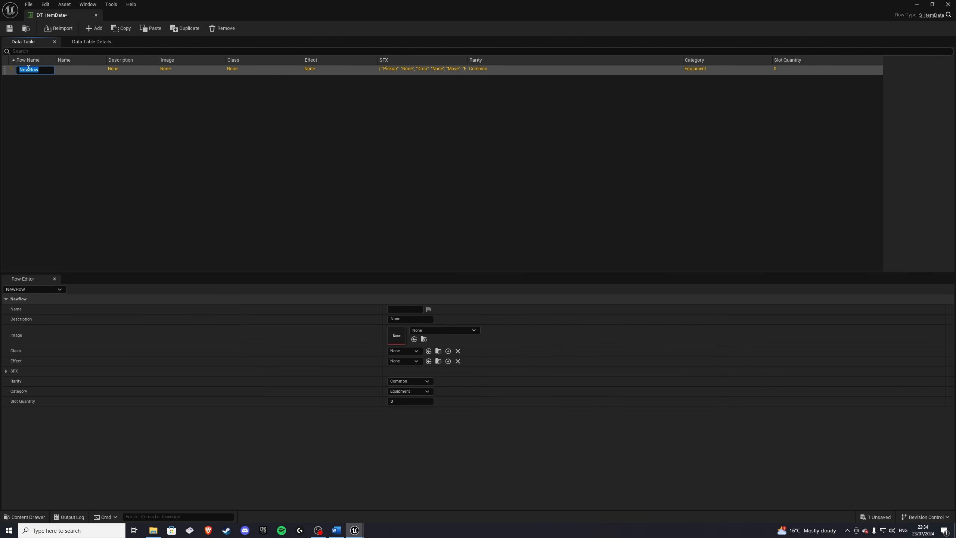
text(0001A1)
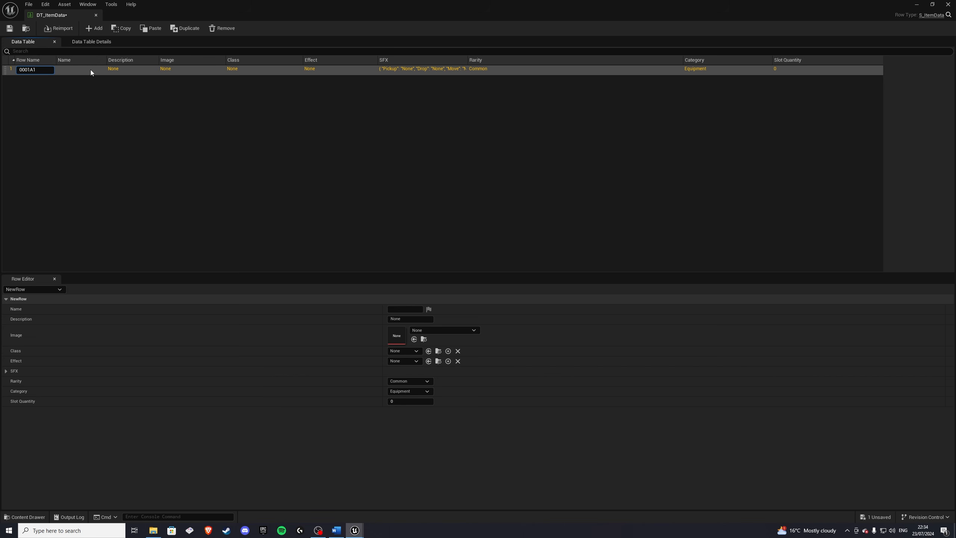
Step: Confirm the first row's name 0001A1 and set its item Name to Test Item
key(Return)
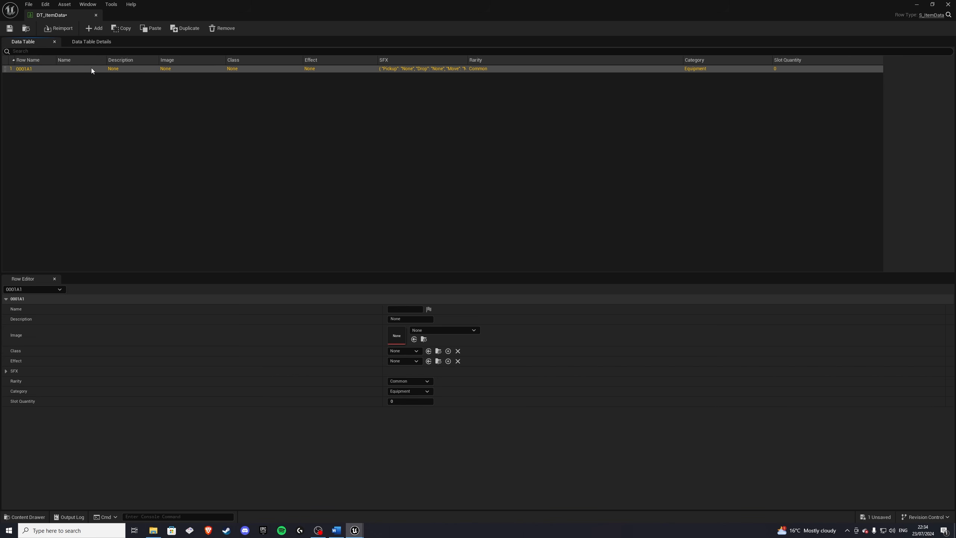
click(407, 308)
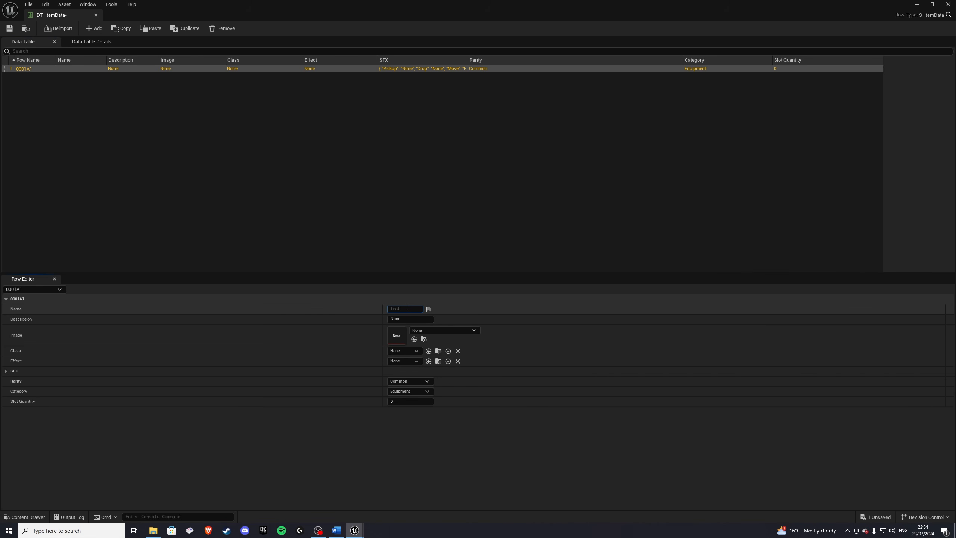
text(Test Item)
Step: Set the Test Item row's Description to For testing
click(406, 320)
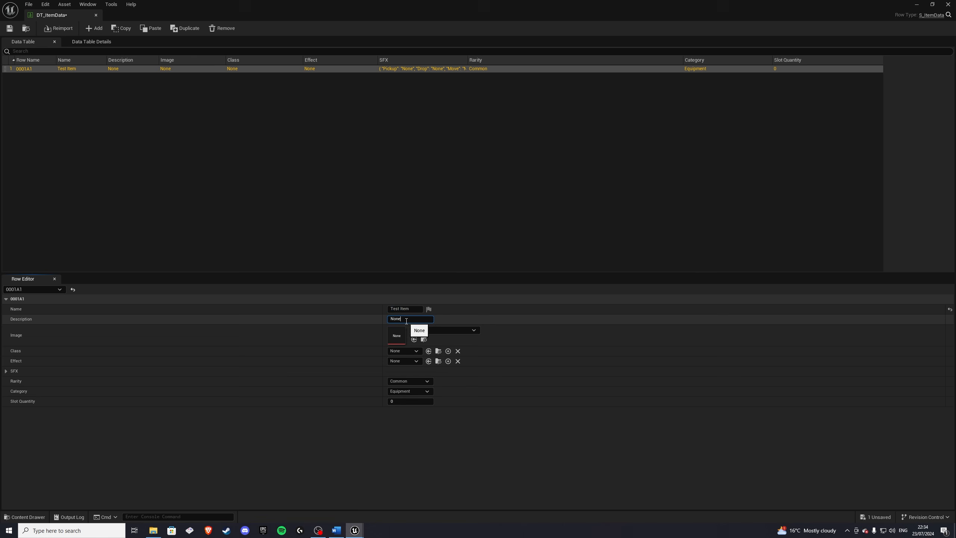
double_click(410, 320)
text(For testing.)
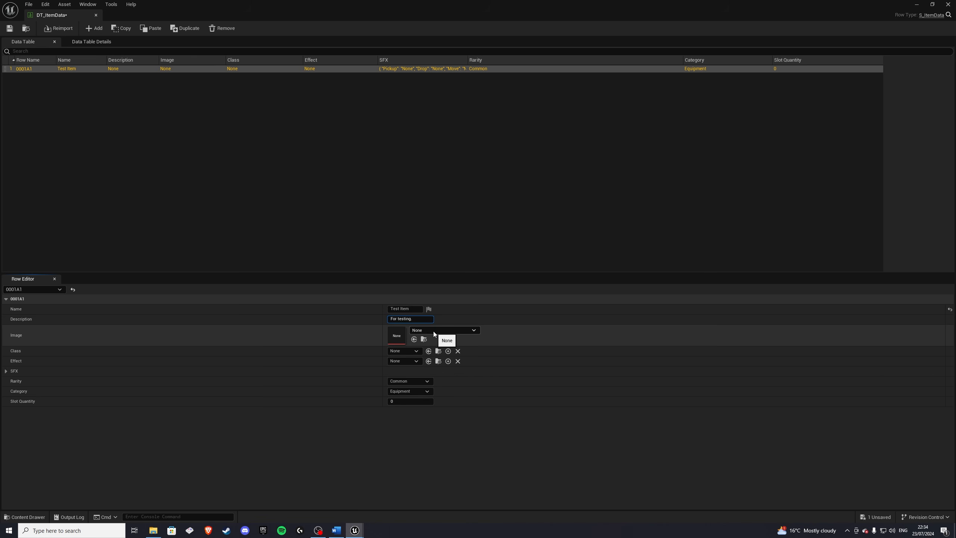
Step: Add a second row to the data table and rename it 0001B1
click(232, 220)
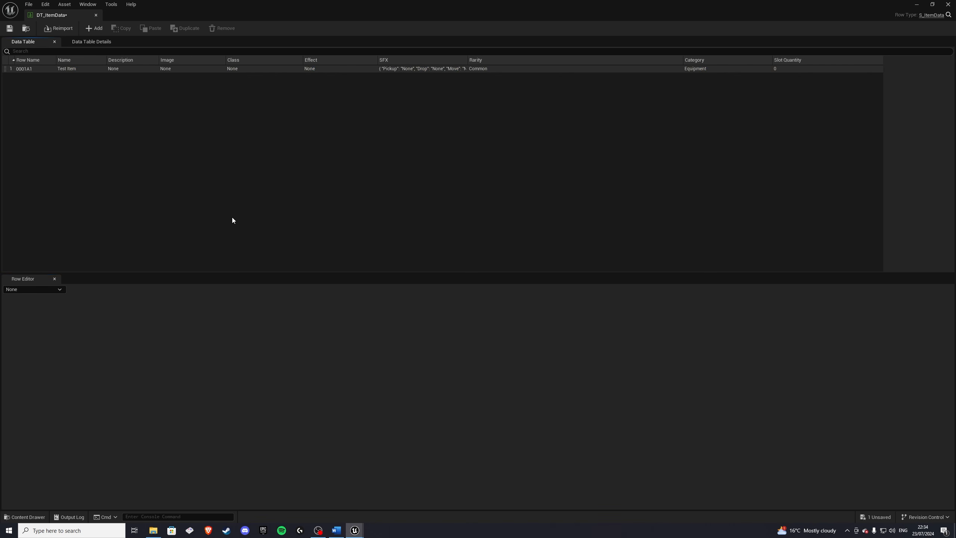
click(91, 28)
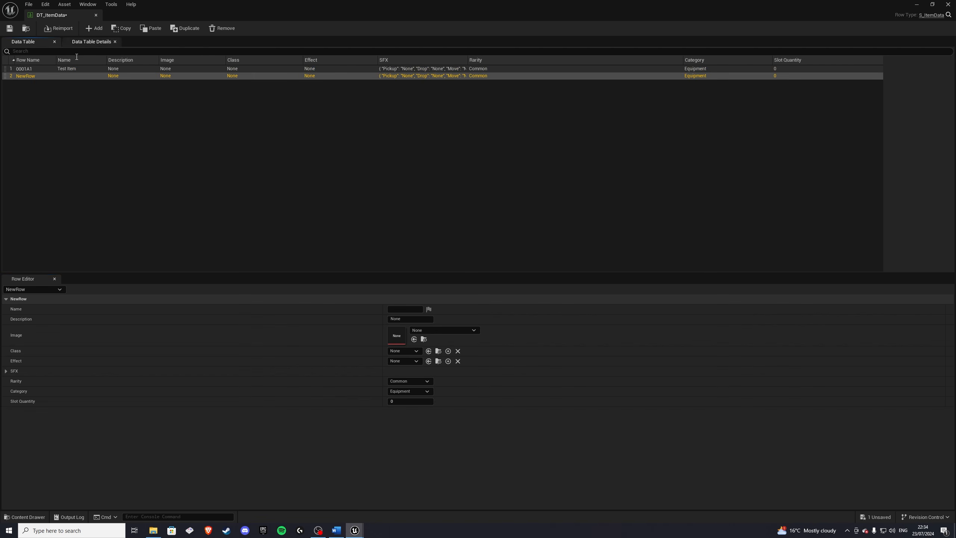
double_click(28, 76)
text(0001B1)
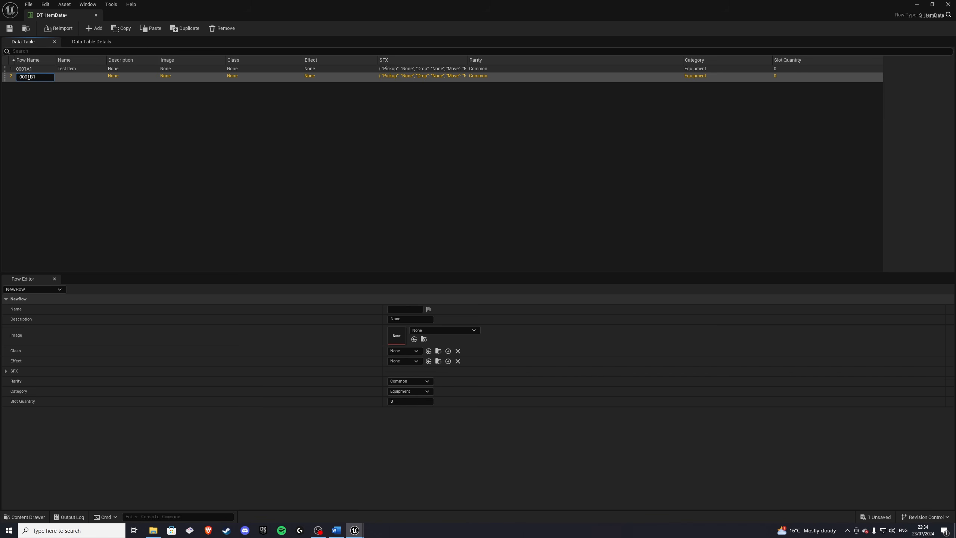
key(Return)
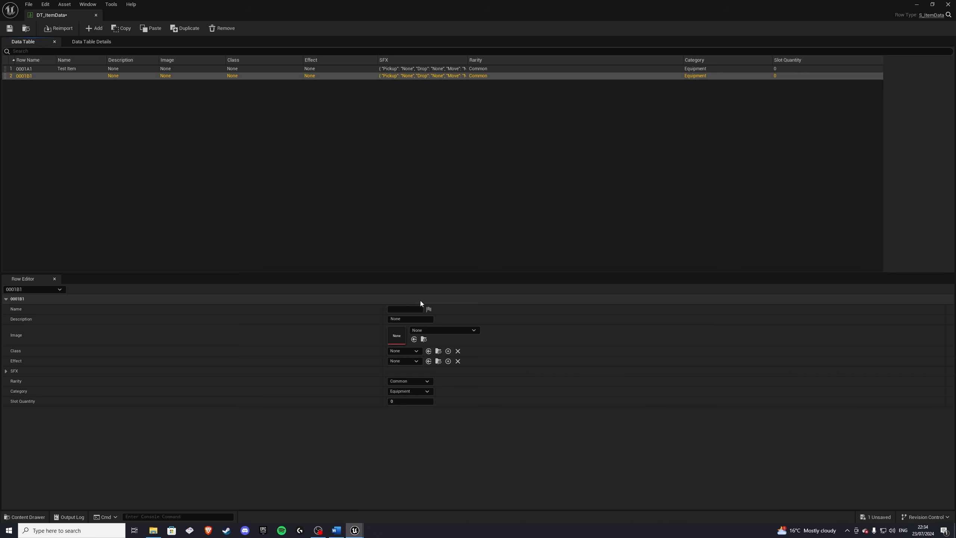
Step: Set the second row's Name to Mushroom and its Description to Restores 20 Health
click(405, 309)
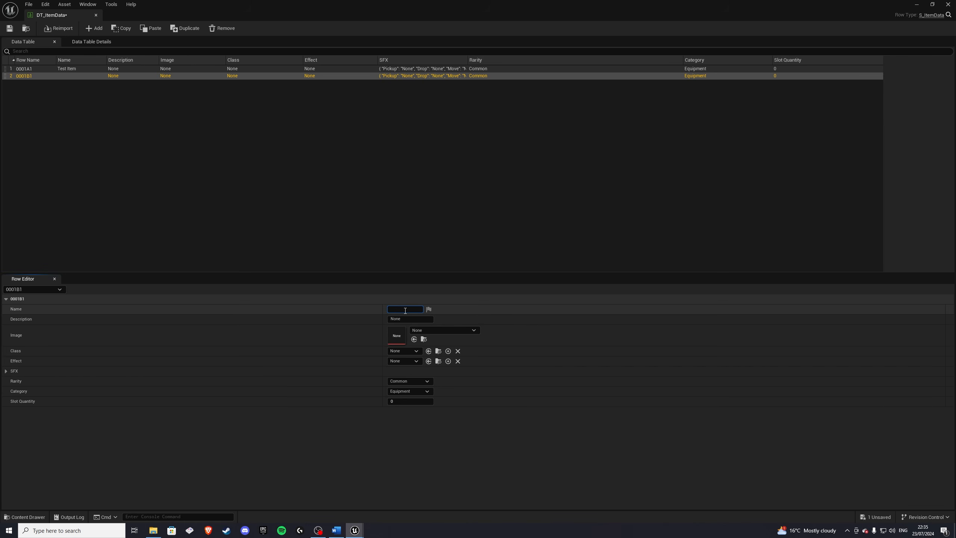
text(Mushroom)
key(Return)
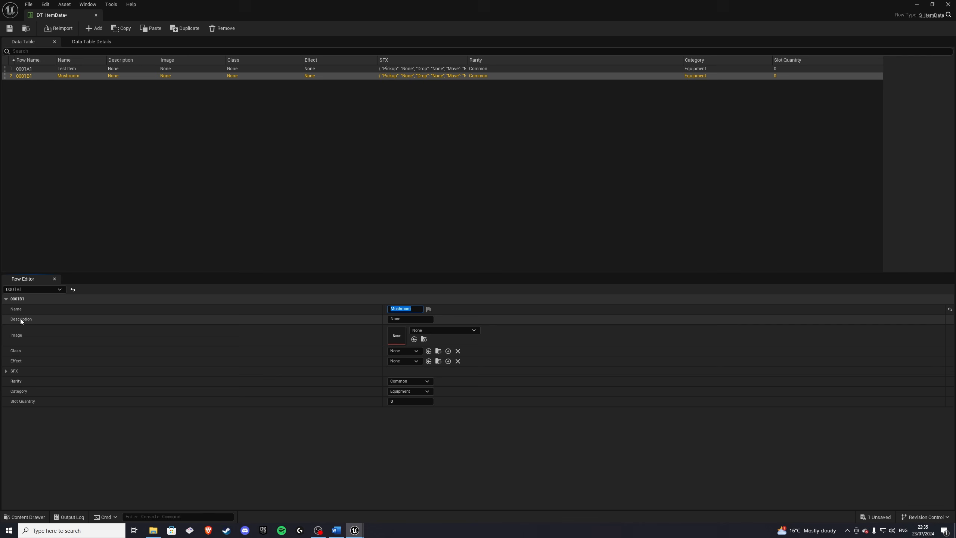
click(400, 320)
text(Restores 20 Health.)
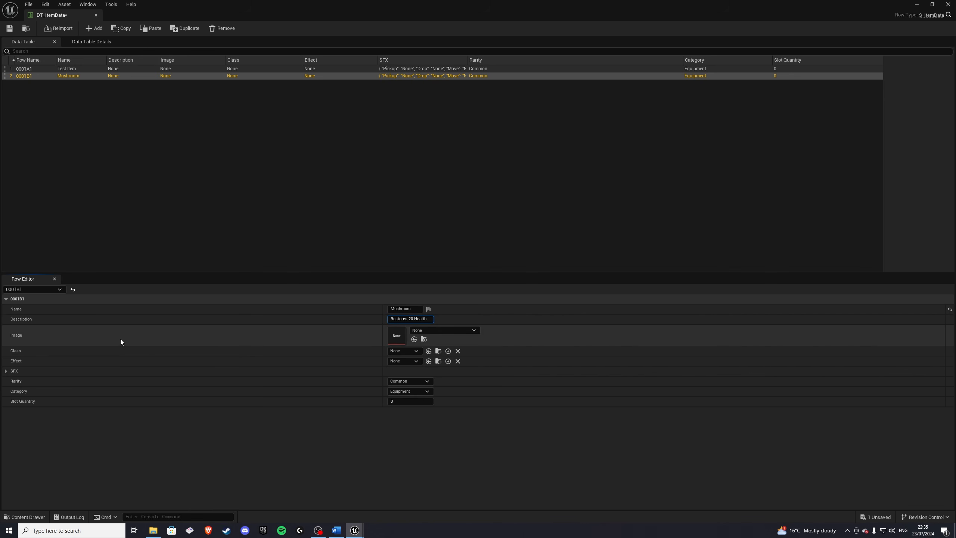
Step: Assign the Tex_mushrooms_11_b texture from CraftResourcesIcons > Textures as the Mushroom row's Image
click(25, 517)
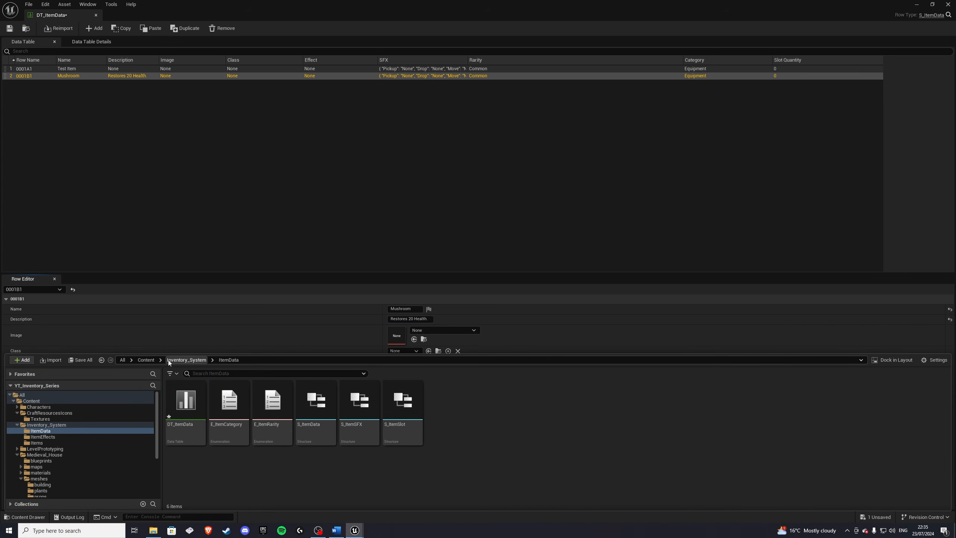
click(168, 360)
click(140, 360)
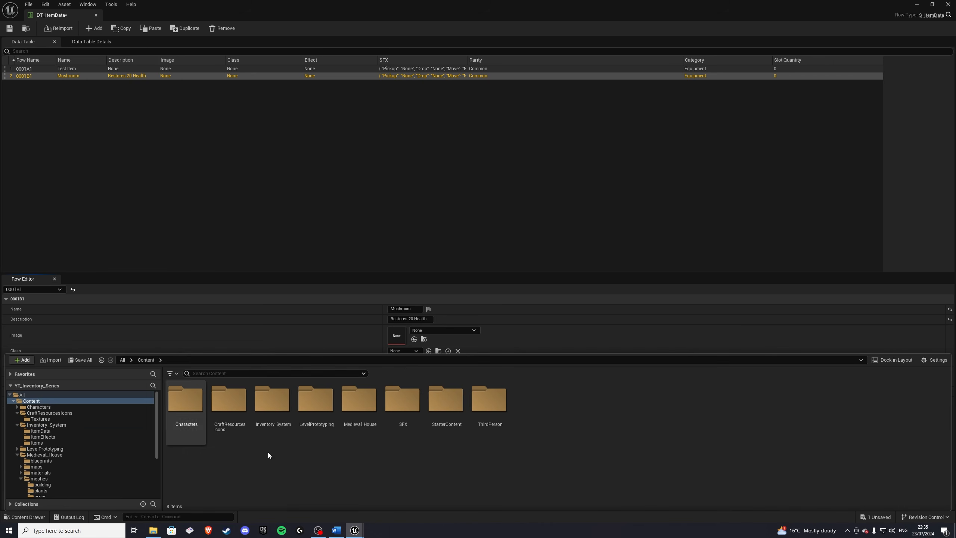
double_click(228, 418)
double_click(185, 400)
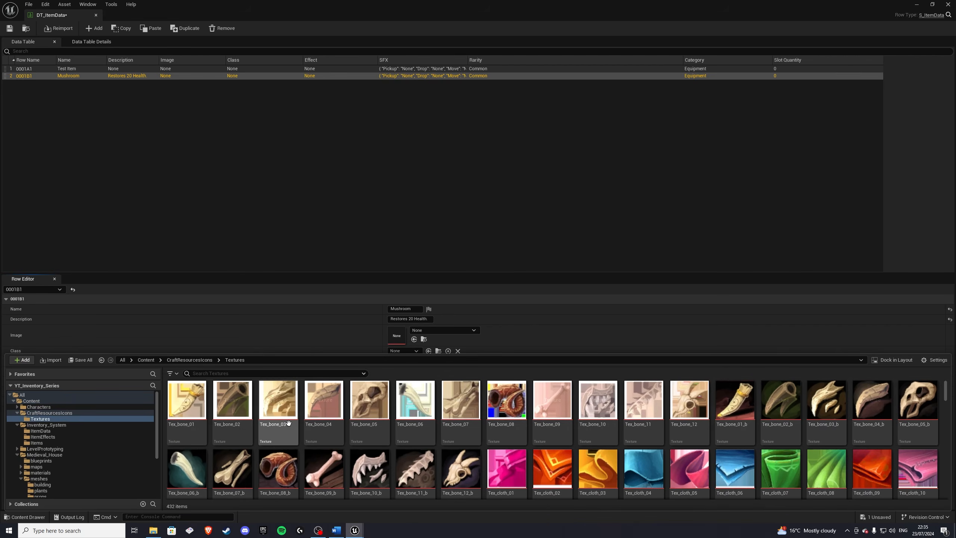
scroll(288, 423, down, 10)
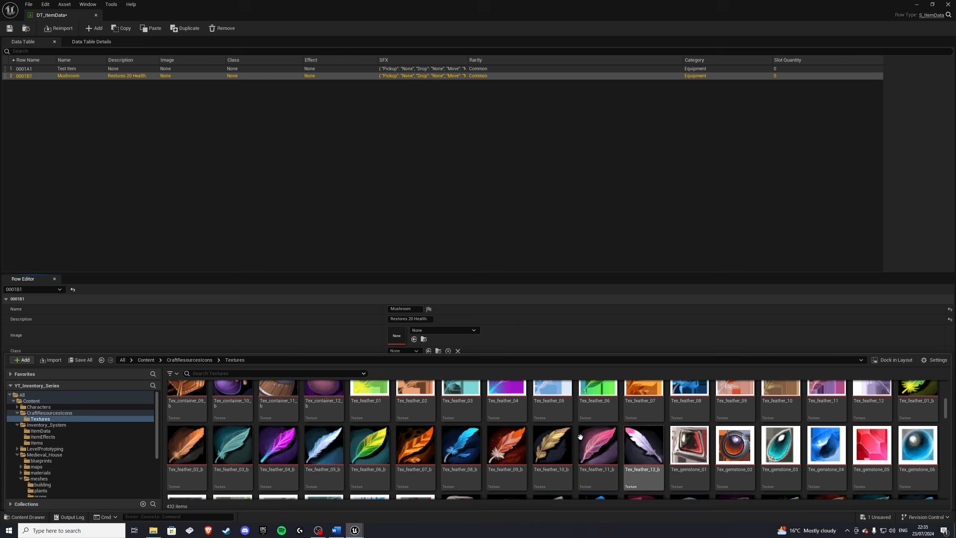
scroll(580, 437, down, 10)
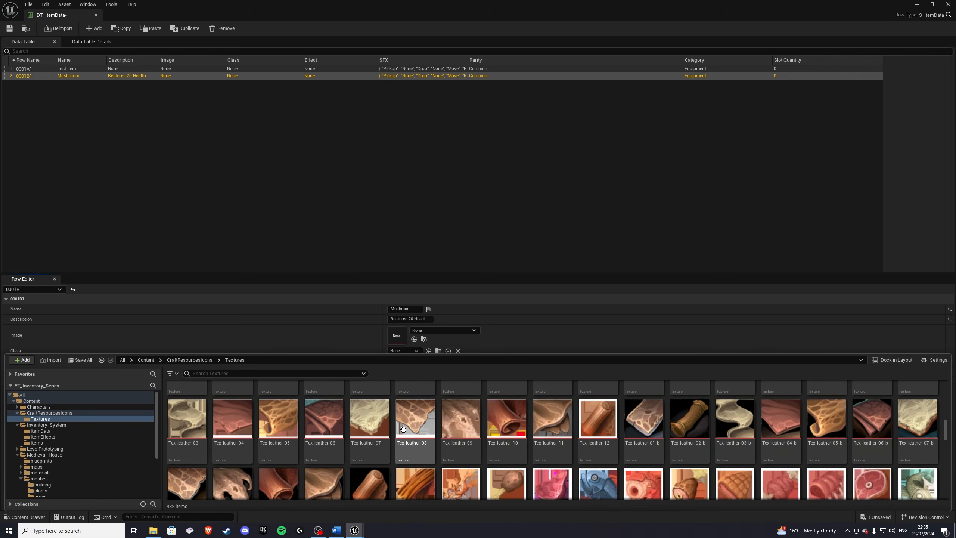
scroll(402, 429, down, 8)
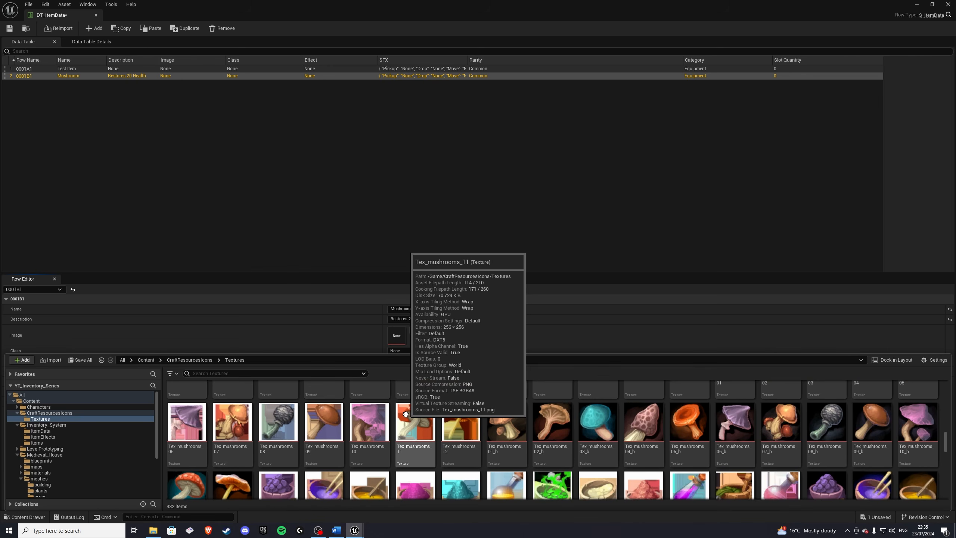
scroll(369, 430, down, 1)
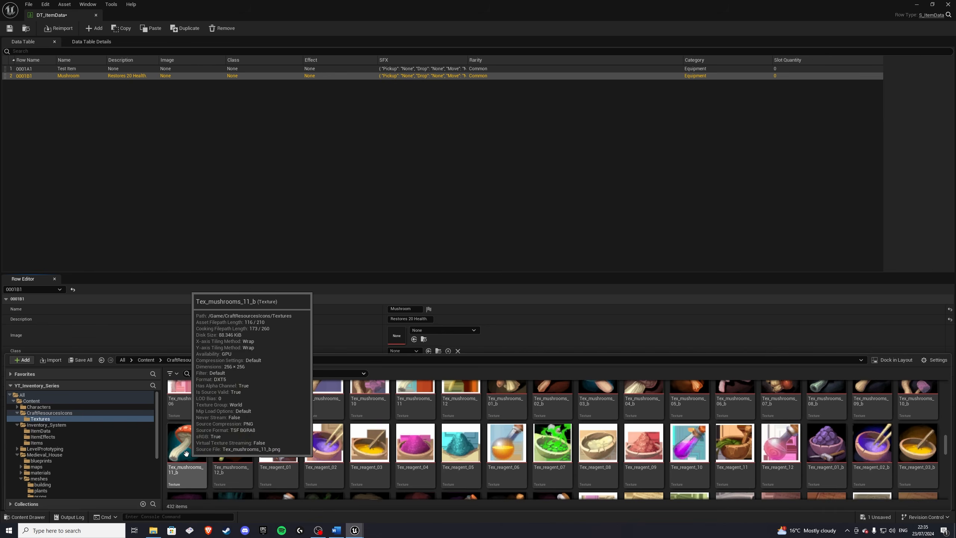
drag(186, 453, 397, 335)
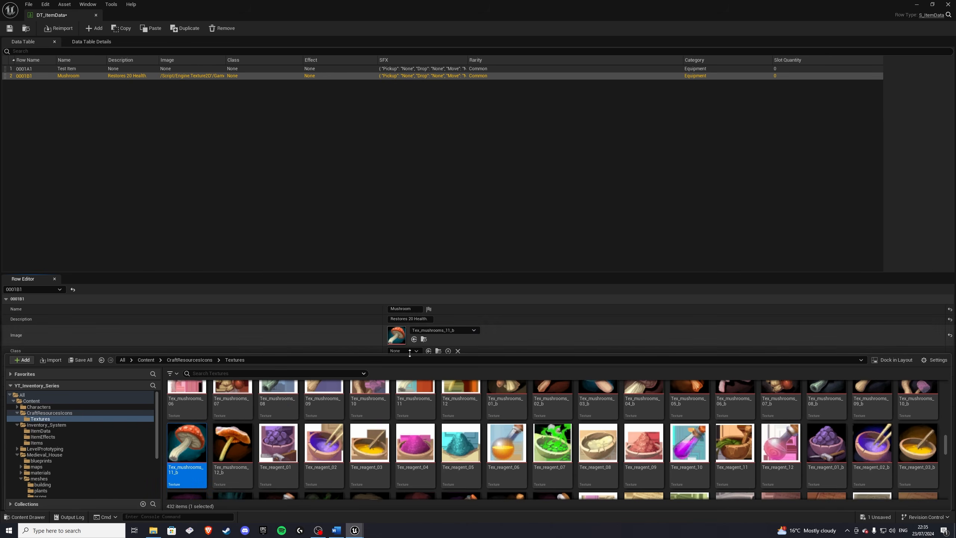
Step: Select the Test Item row and assign the Tex_stone_01_b texture as its Image
click(85, 68)
click(25, 517)
scroll(411, 427, down, 3)
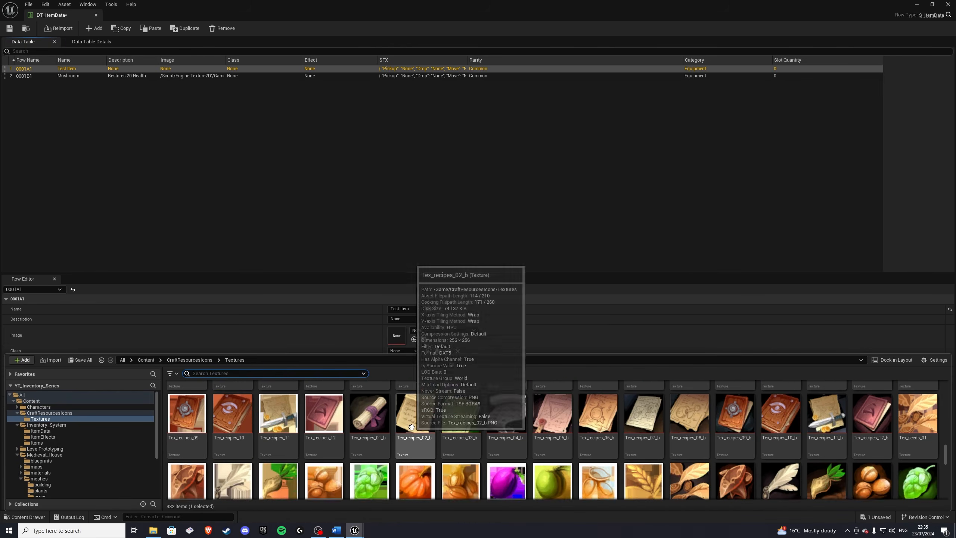
scroll(411, 427, down, 6)
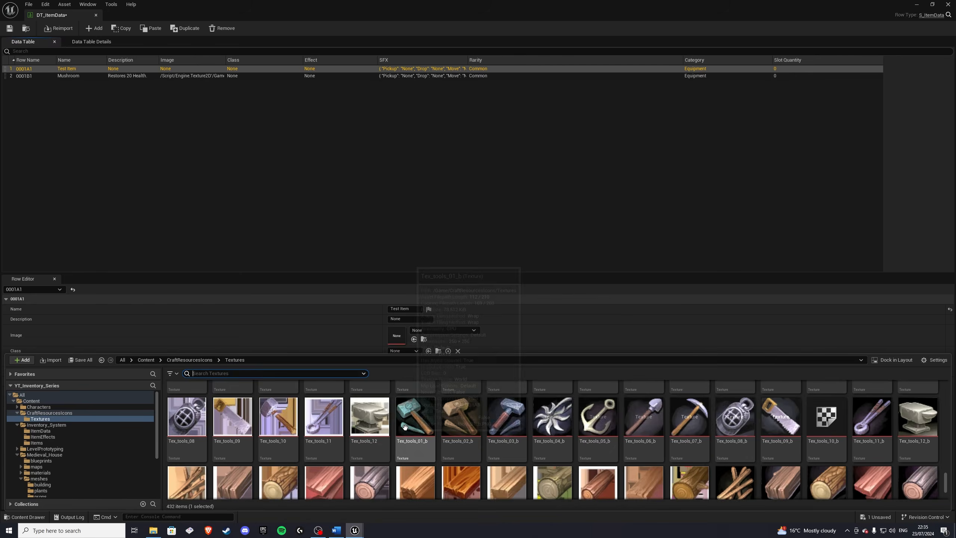
scroll(405, 427, down, 3)
scroll(399, 433, up, 6)
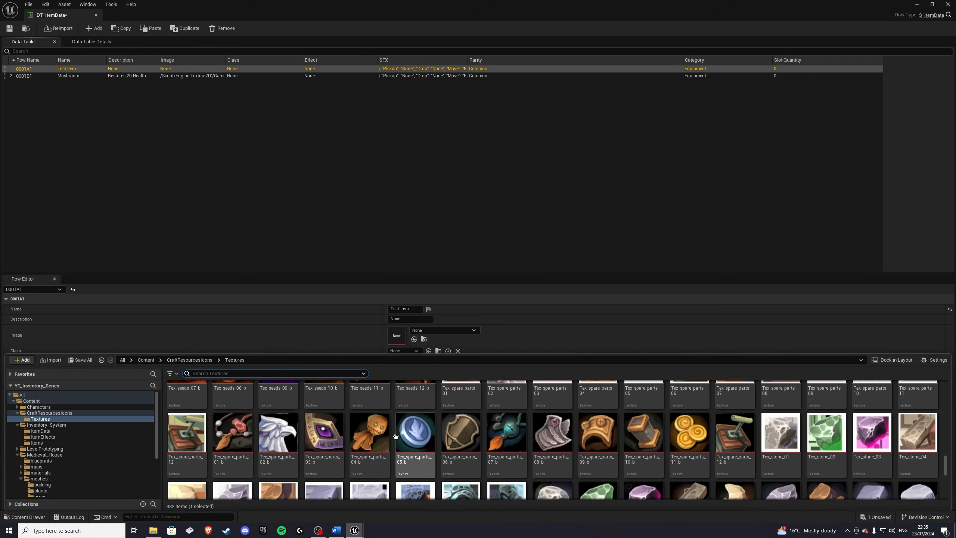
scroll(396, 436, down, 2)
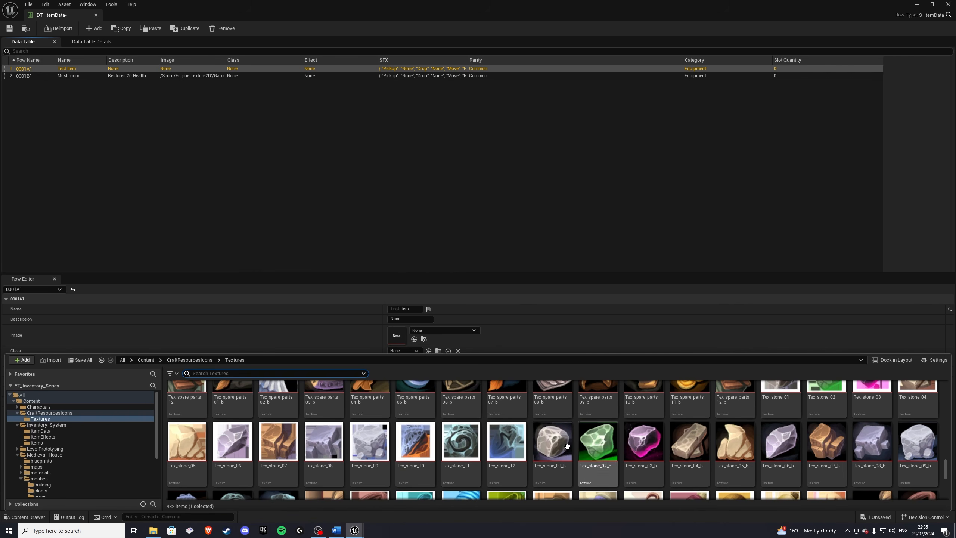
drag(567, 446, 404, 336)
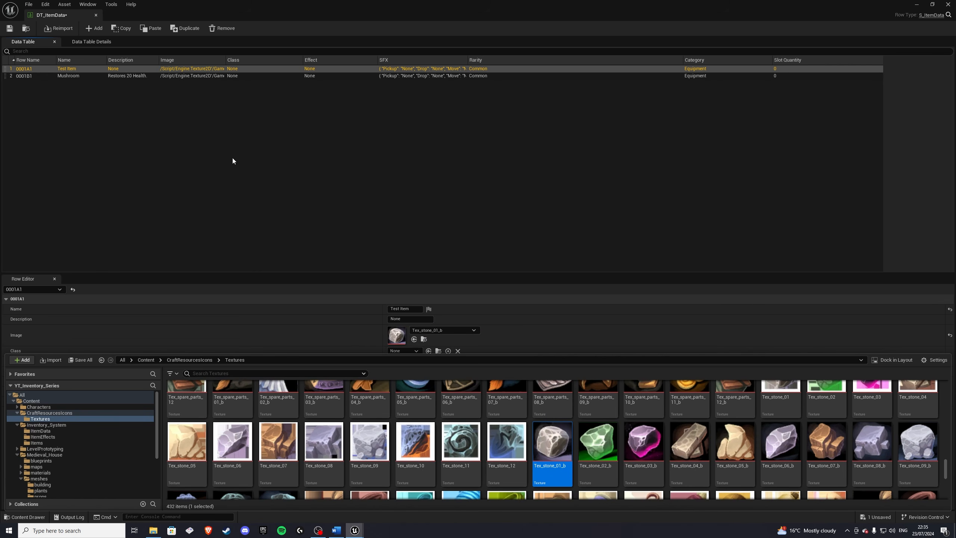
Step: Set the Test Item row's Class to BP_Item_Base and its Effect to BP_ItemEffect_Base
click(74, 75)
click(76, 69)
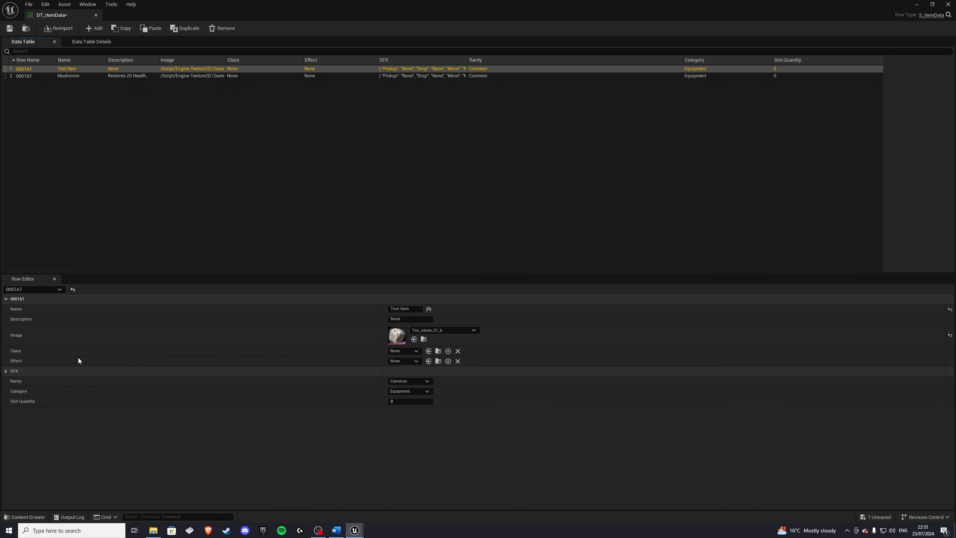
click(400, 352)
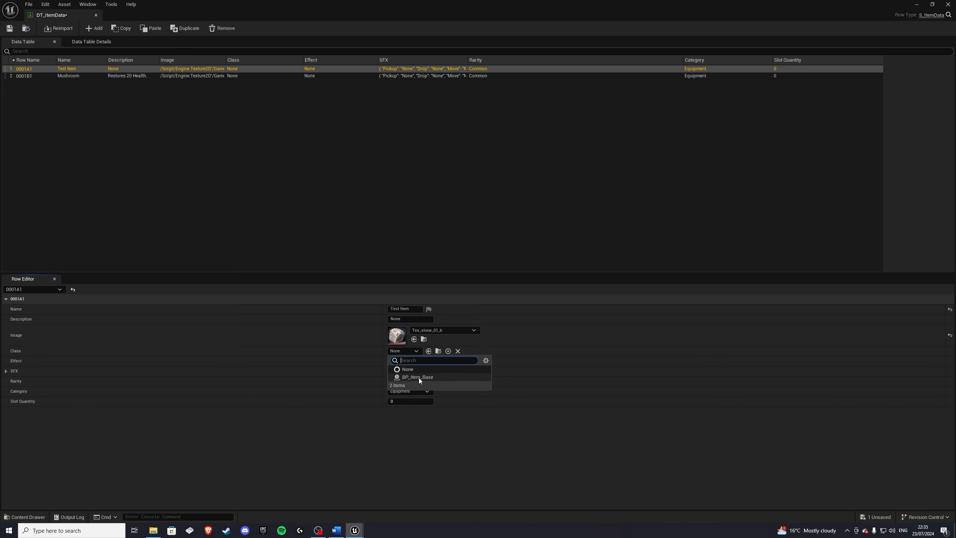
click(418, 378)
click(402, 361)
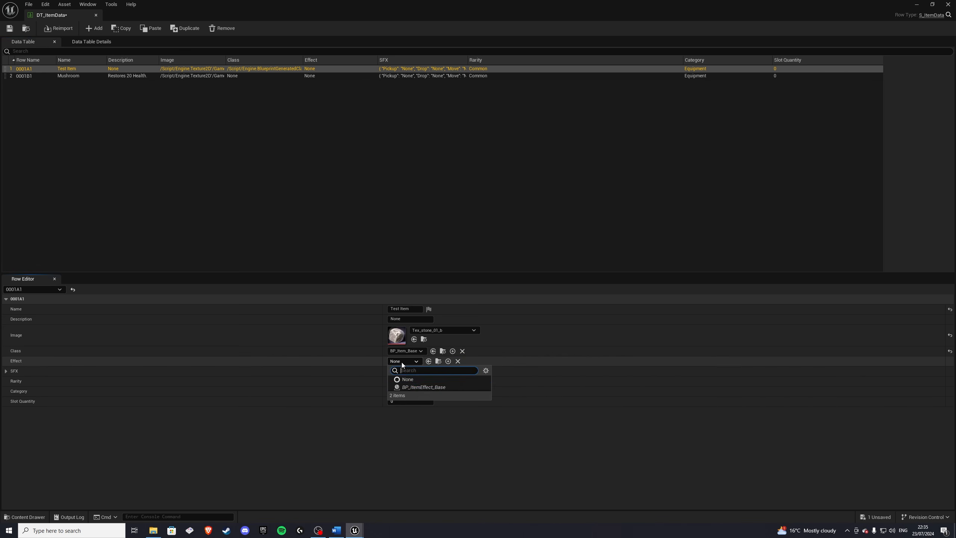
click(418, 388)
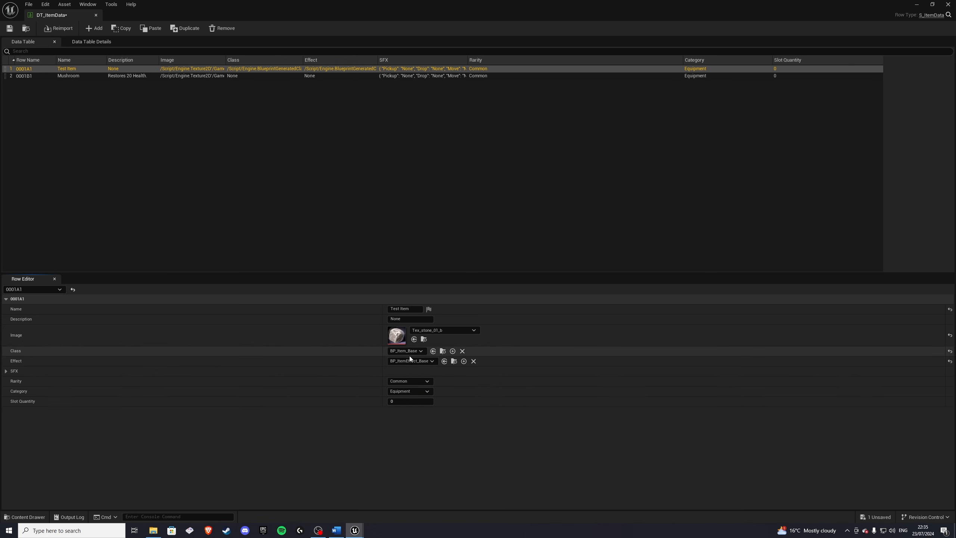
Step: Expand the Test Item's SFX and assign Pickup_Generic as the Pickup sound and Drop_Generic as the Drop sound
click(5, 371)
click(422, 383)
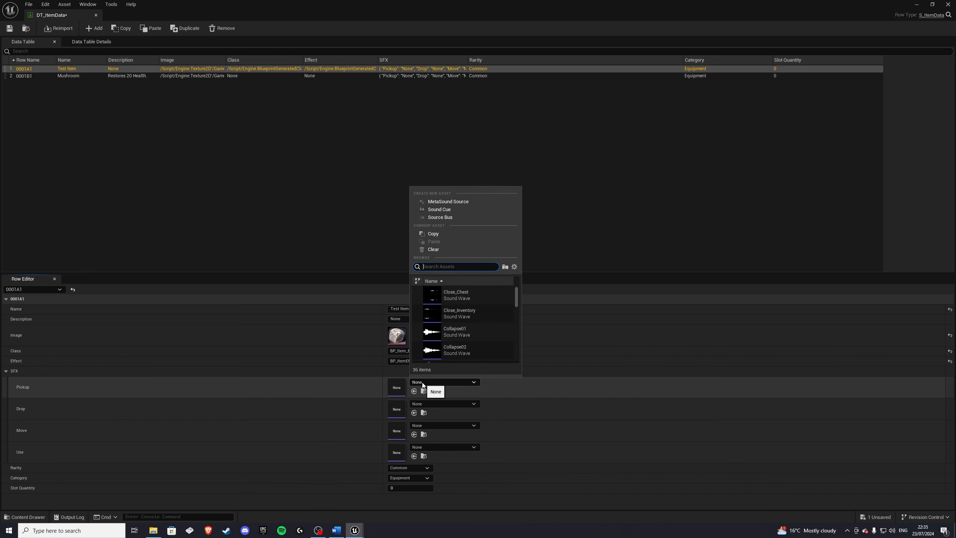
text(pick)
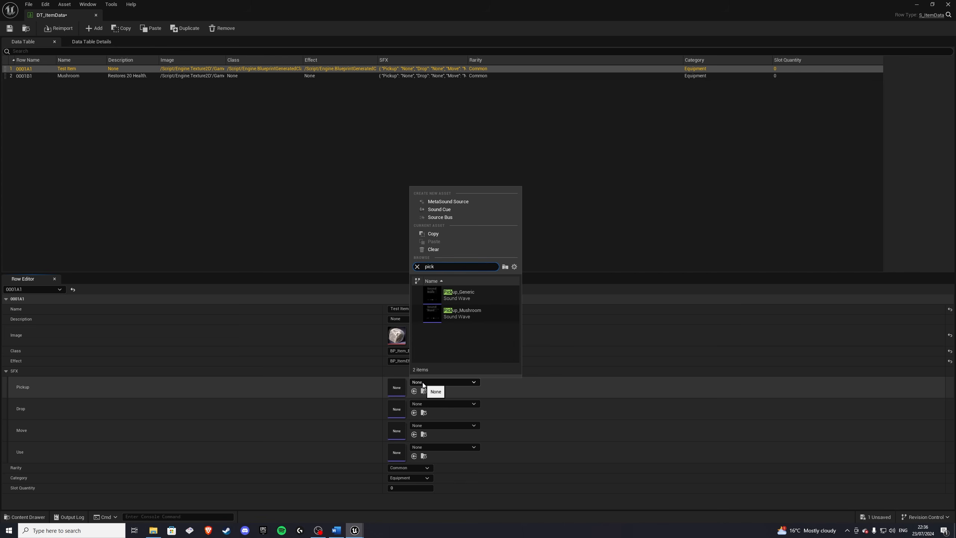
click(461, 295)
click(426, 404)
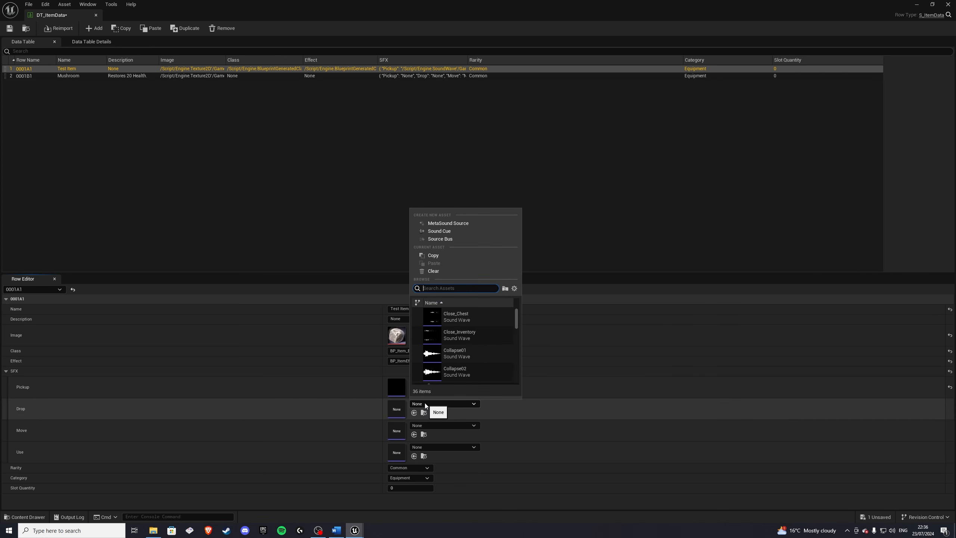
text(drop)
click(456, 316)
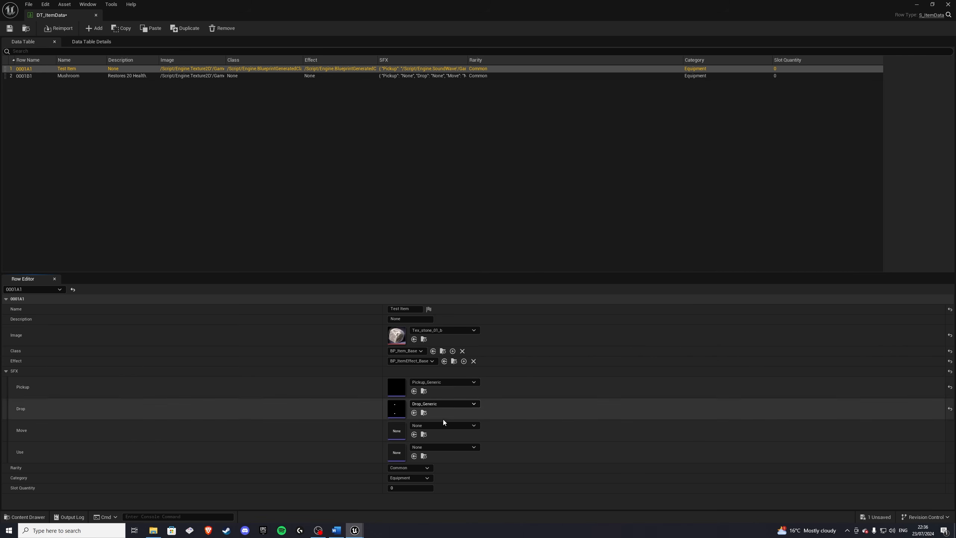
Step: Assign Move_Generic as the Test Item's Move sound and Use_Generic as its Use sound
click(432, 425)
text(move)
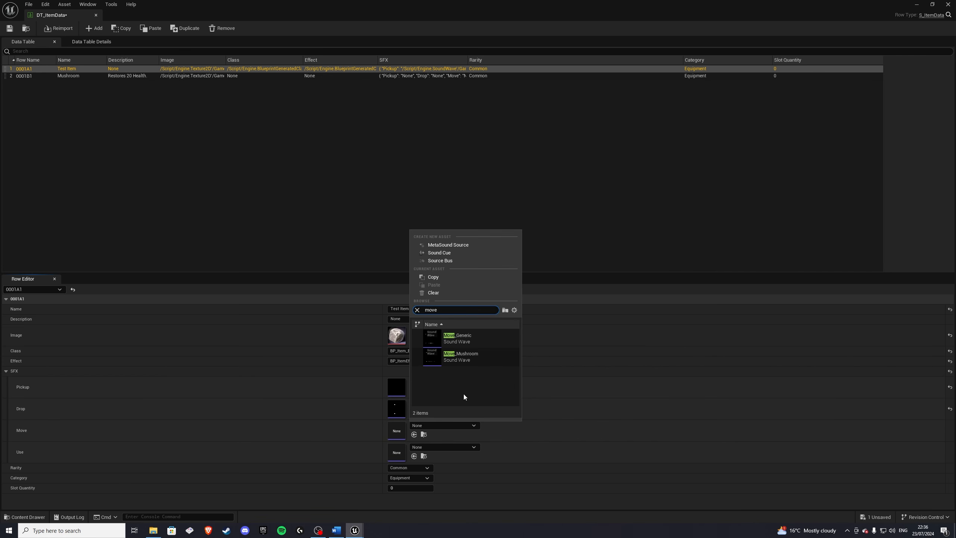
click(463, 338)
click(444, 448)
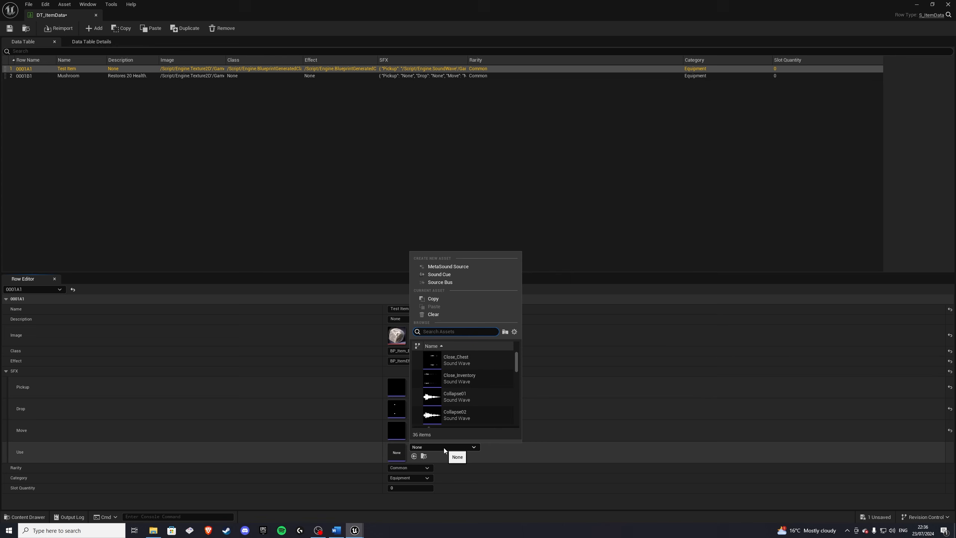
text(use)
click(457, 360)
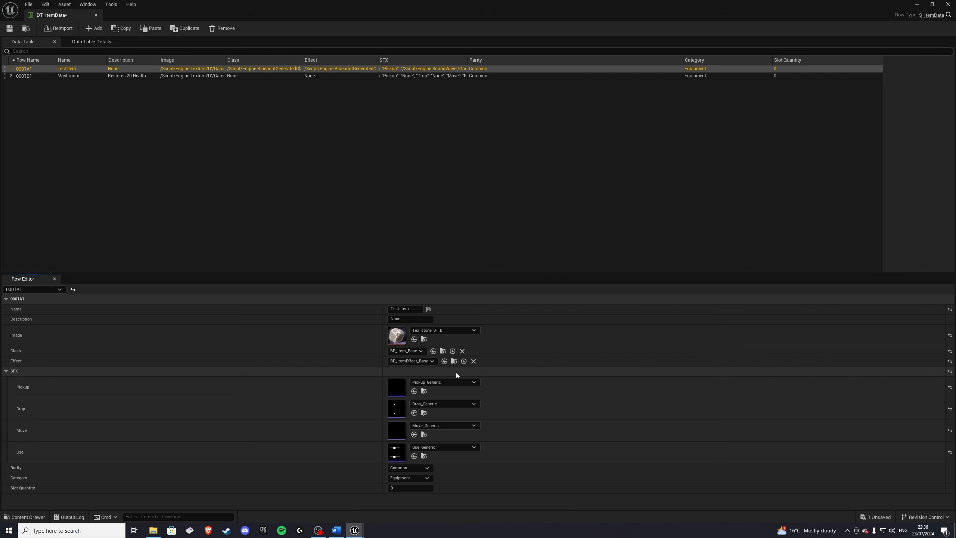
Step: Set the Test Item row's Rarity to Mystical, its Category to Misc, and its Slot Quantity to 10
click(79, 371)
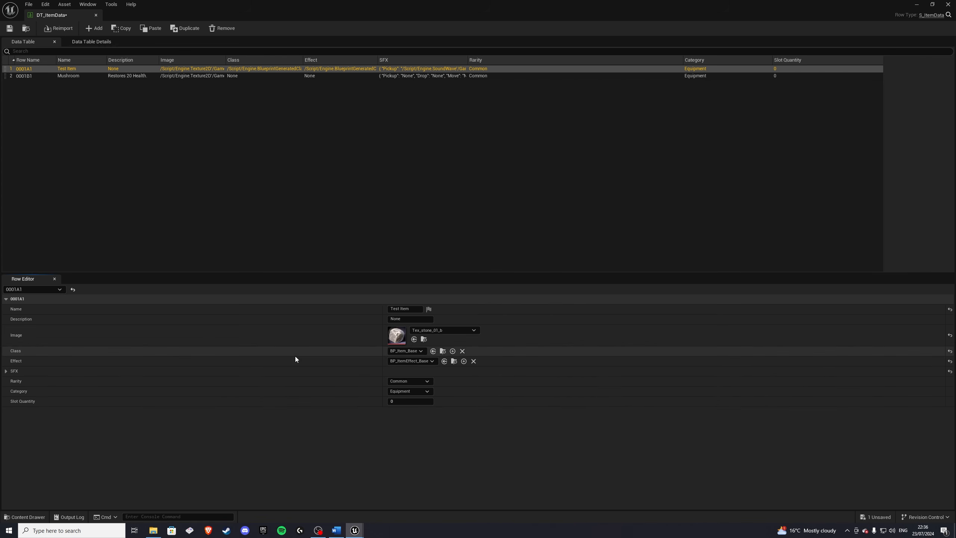
click(396, 382)
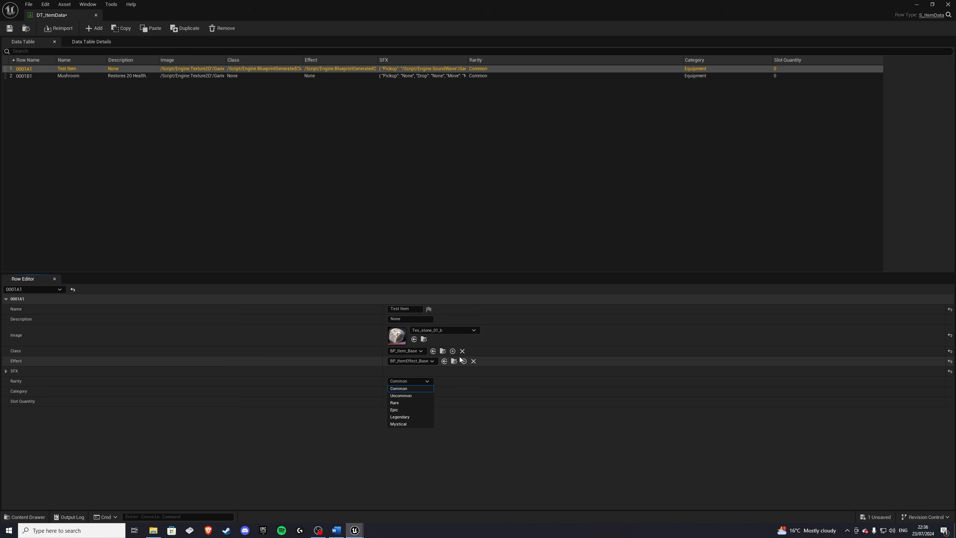
click(404, 418)
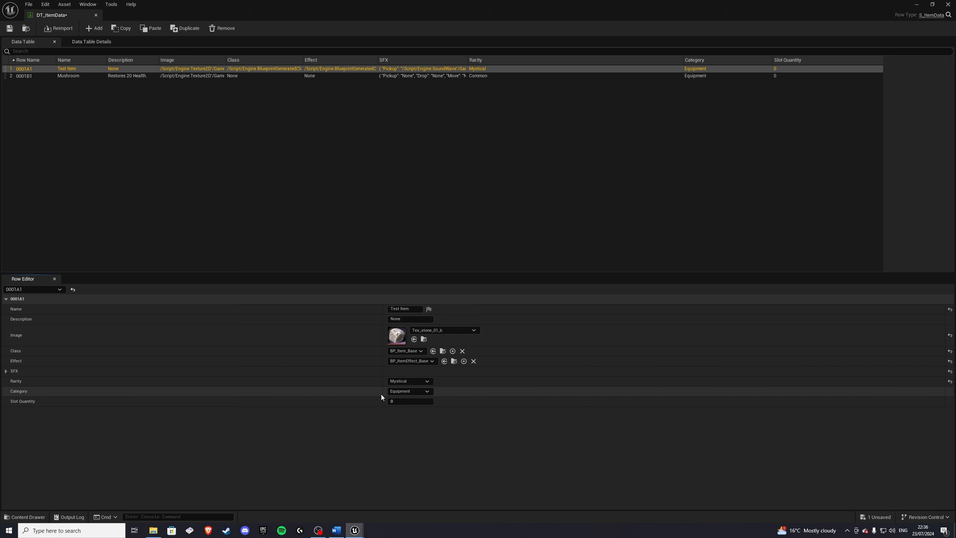
click(401, 427)
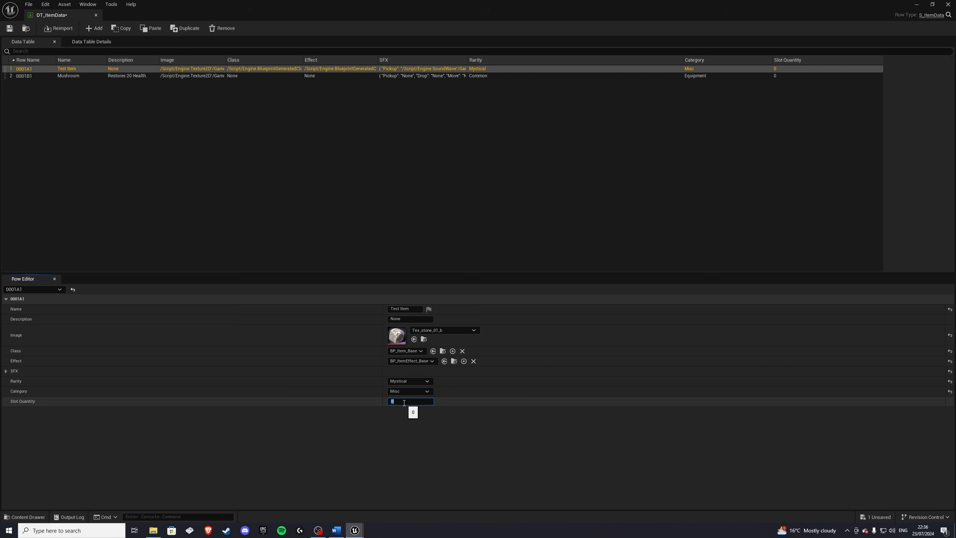
click(413, 418)
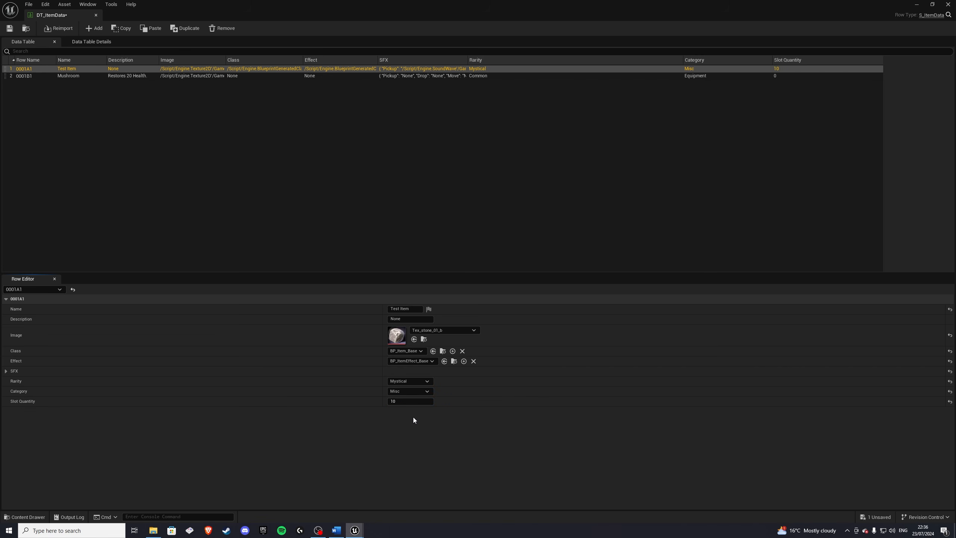
Step: Select the Mushroom row and create a child blueprint of BP_Item_Base in the Items folder named BP_Item_Mushroom
click(88, 77)
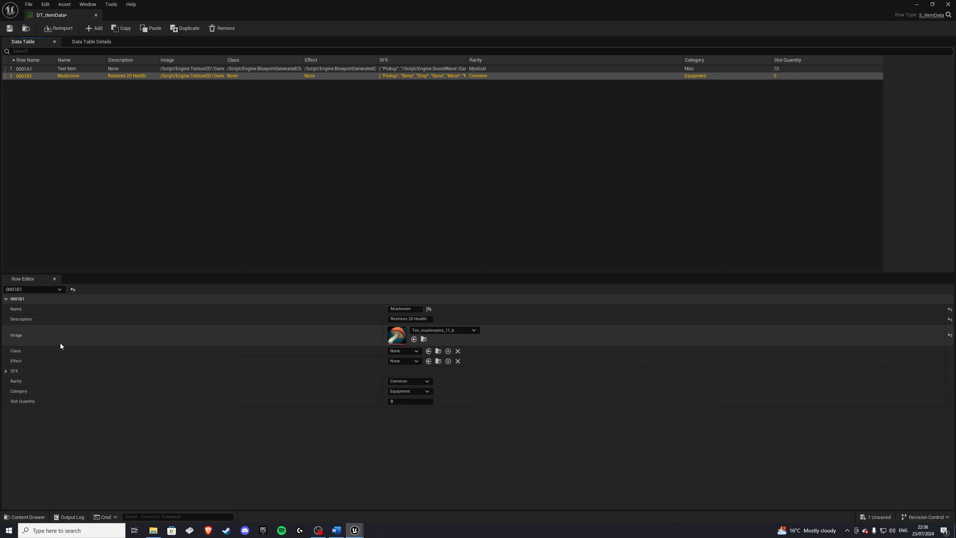
click(31, 516)
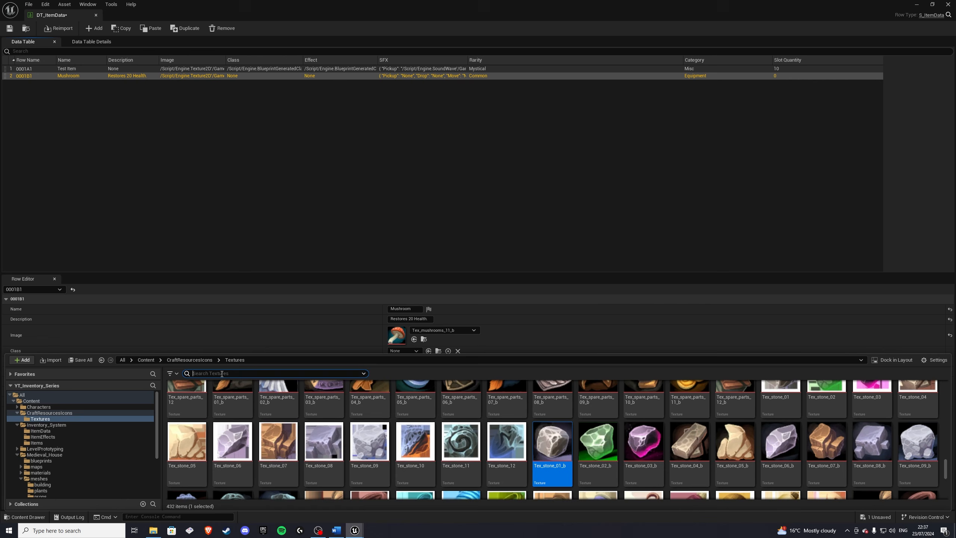
click(192, 360)
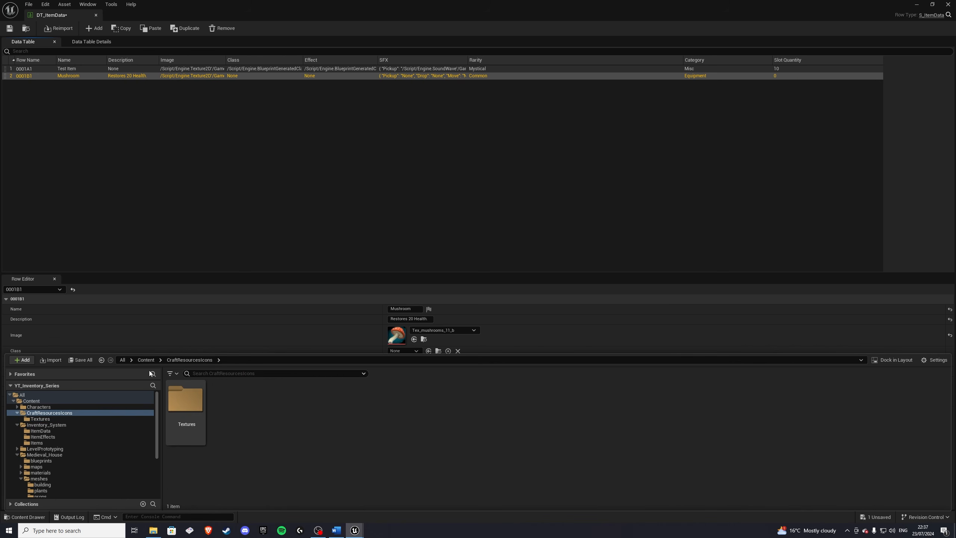
click(145, 359)
double_click(271, 412)
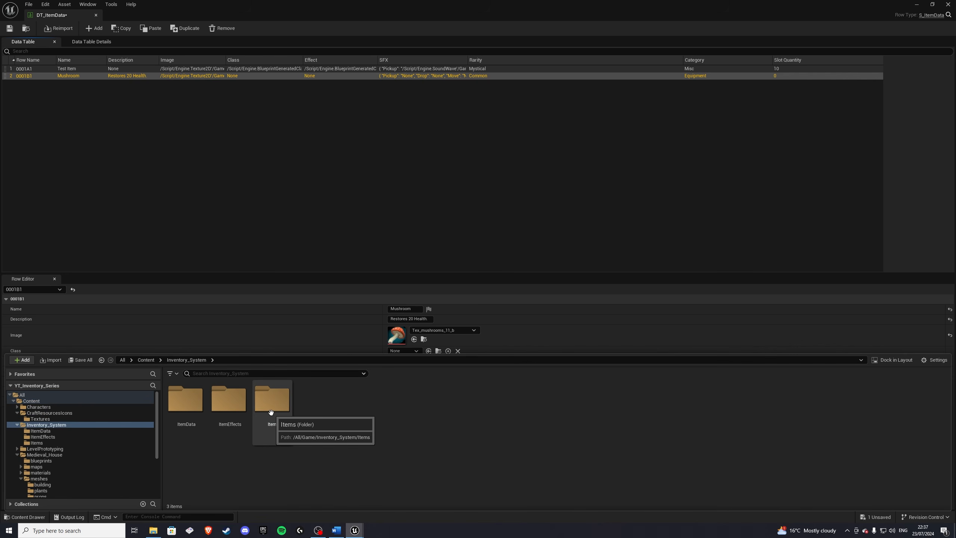
double_click(273, 415)
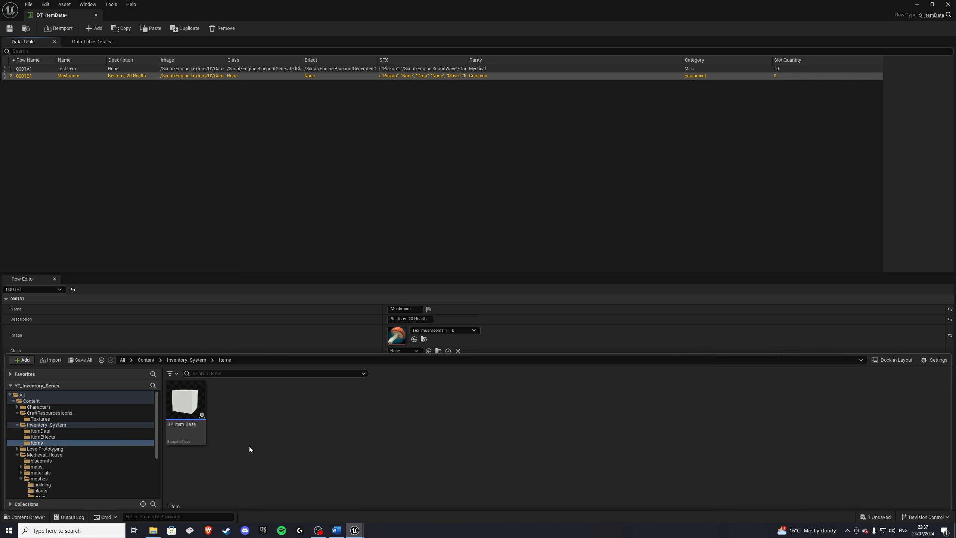
right_click(192, 408)
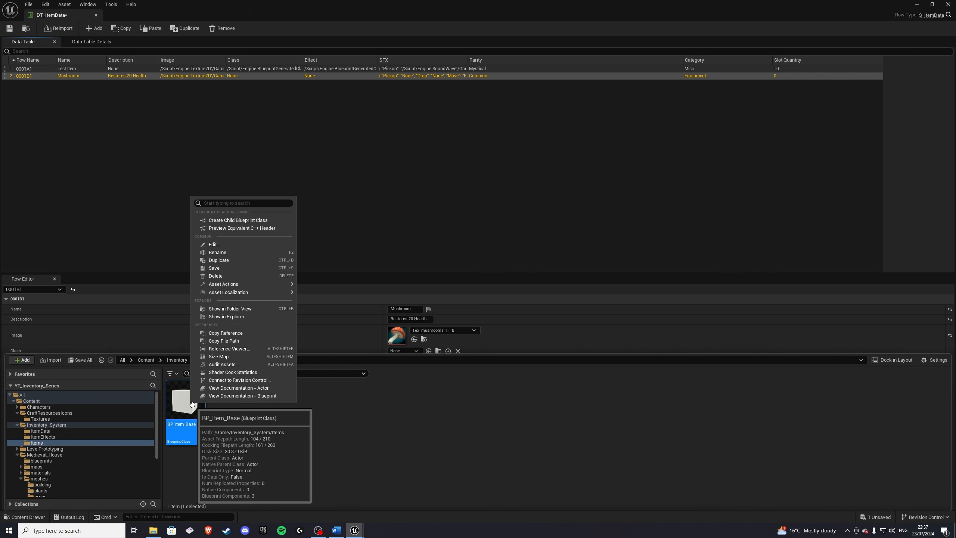
click(218, 222)
key(End)
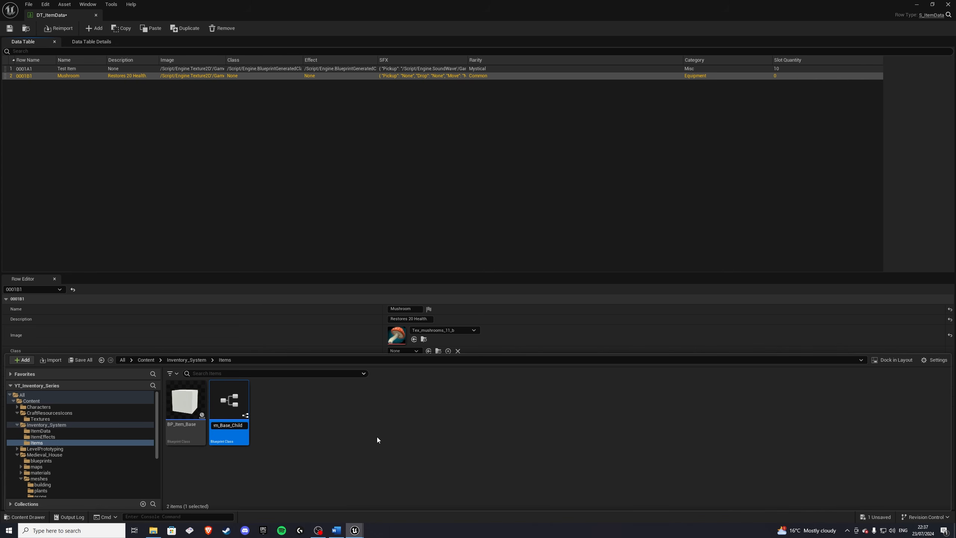
text(_)
key(BackSpace)
key(BackSpace)
key(BackSpace)
key(BackSpace)
key(BackSpace)
text(Mushroom)
key(Return)
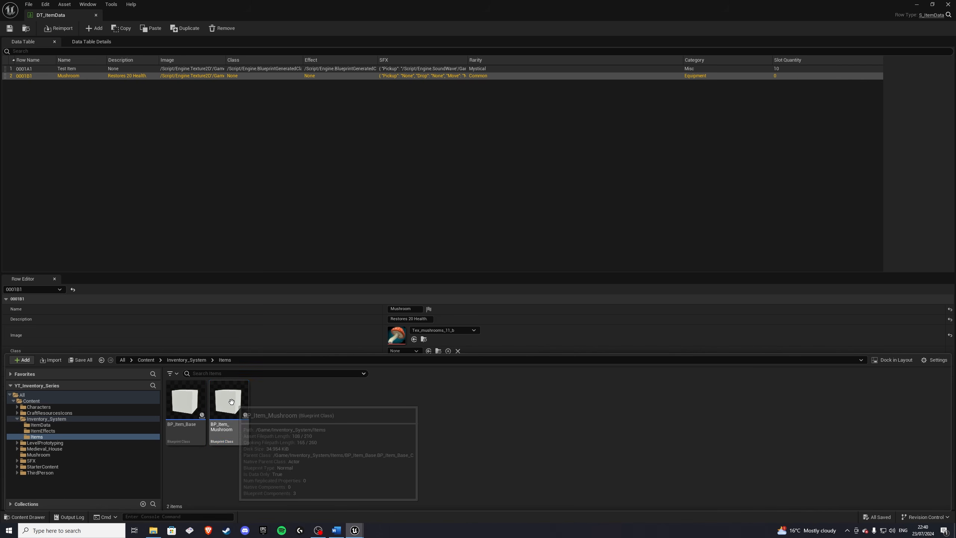
Step: Open BP_Item_Mushroom and set its StaticMesh component's mesh to the Mushroom static mesh
double_click(232, 401)
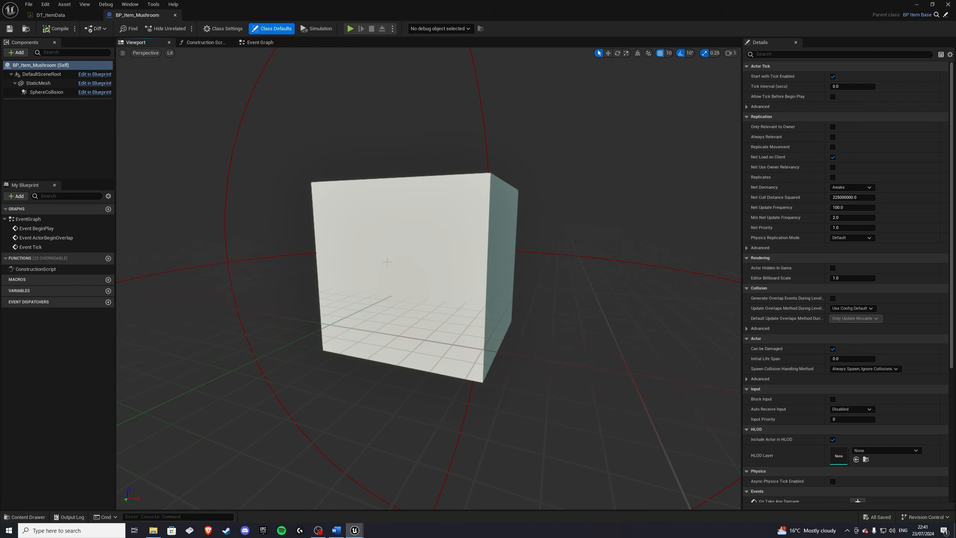
key(s)
right_drag(425, 260, 467, 262)
click(422, 260)
scroll(433, 263, down, 1)
key(a)
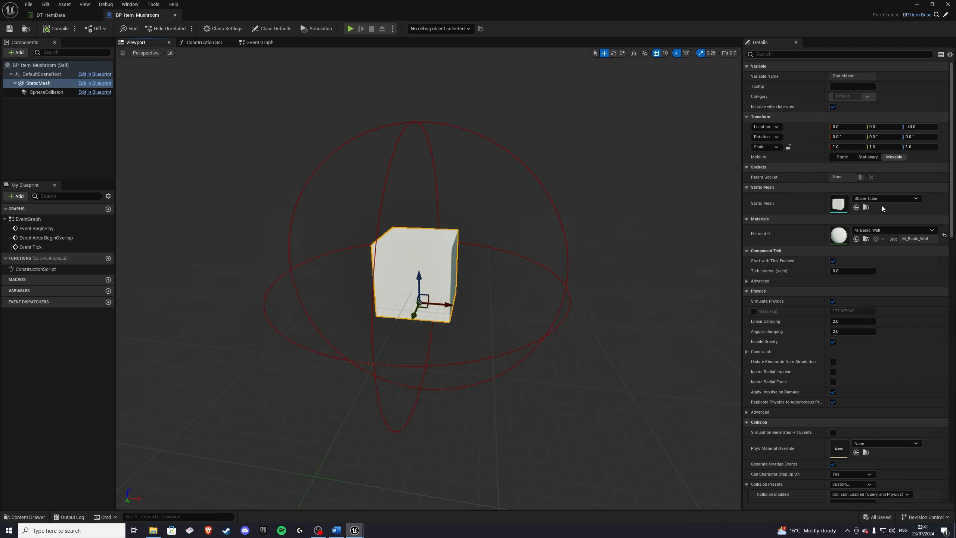
click(877, 201)
text(mush)
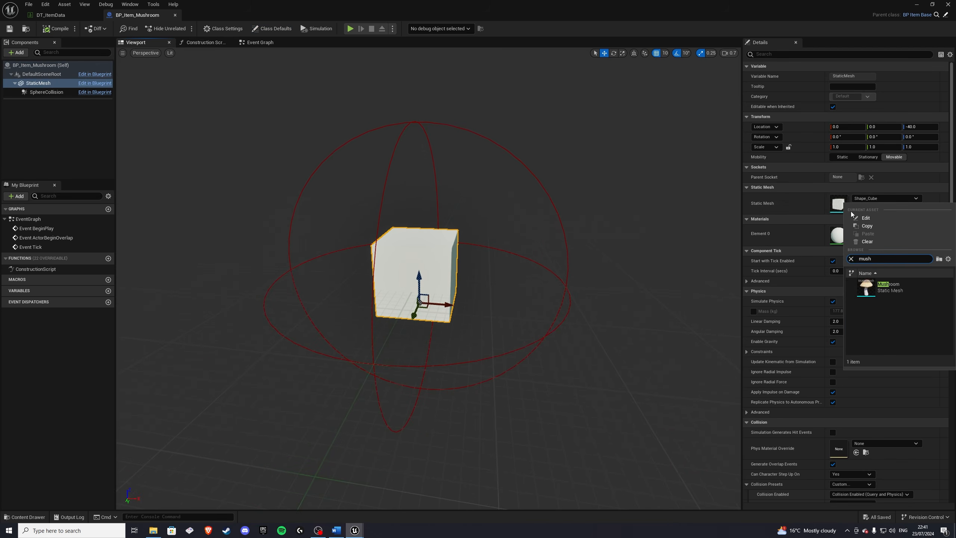
click(888, 289)
mouse_move(474, 271)
right_down()
mouse_move(475, 298)
mouse_move(474, 271)
right_up()
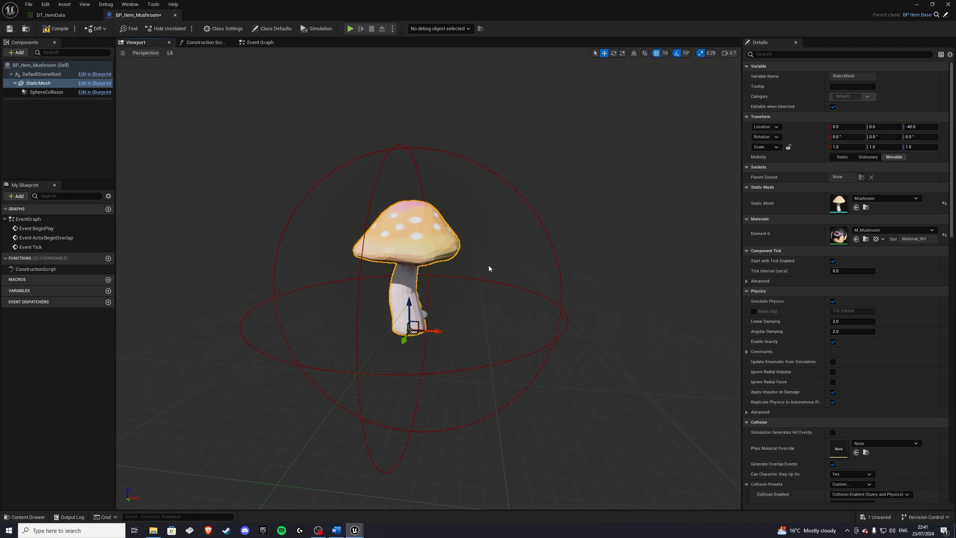
Step: Open BP_Item_Base and set its StaticMesh component's scale to 0.4 on all three axes
click(38, 517)
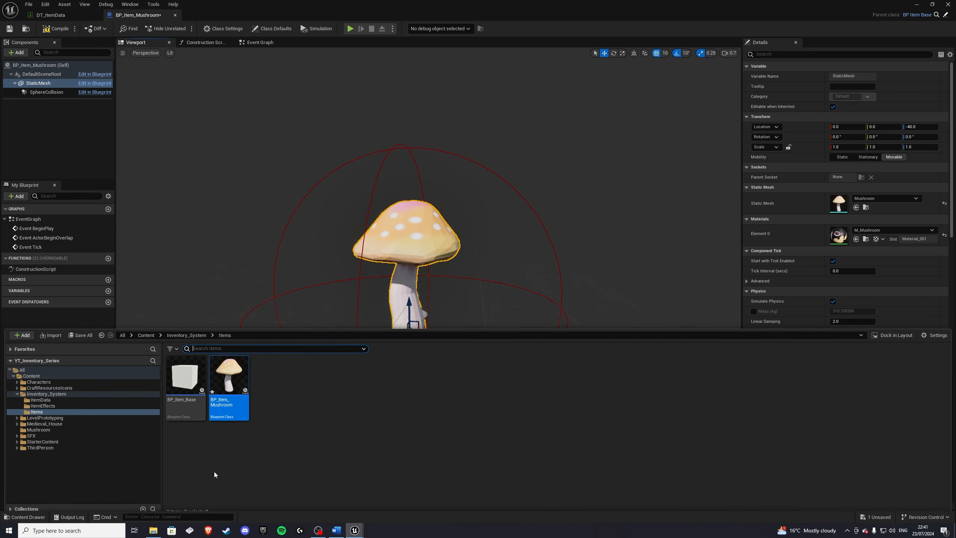
double_click(186, 371)
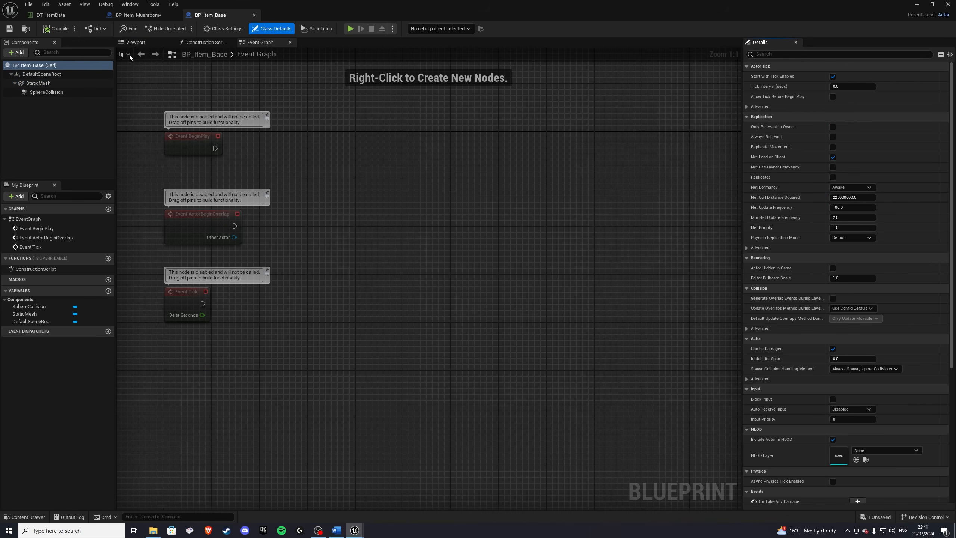
click(151, 43)
click(444, 244)
key(s)
right_drag(572, 260, 572, 276)
click(852, 147)
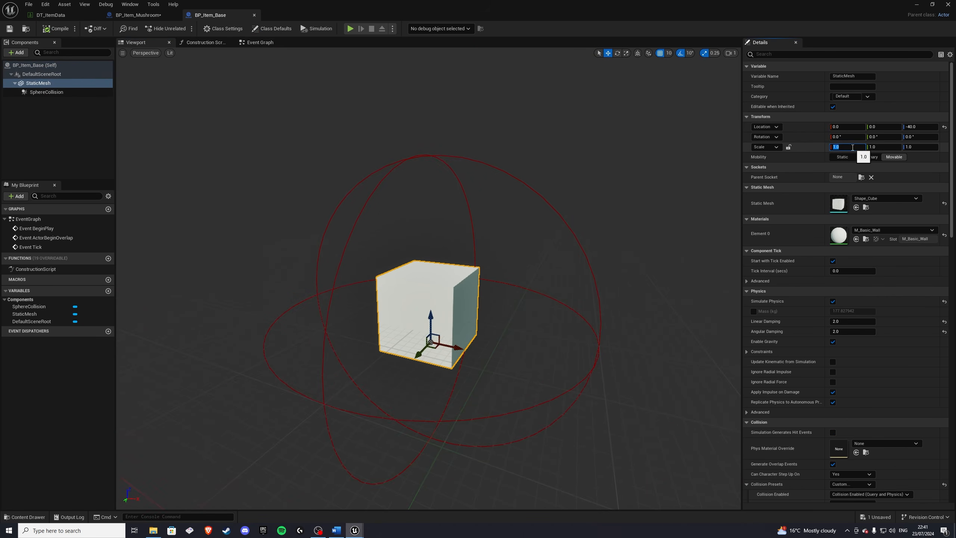
text(0.4)
key(Return)
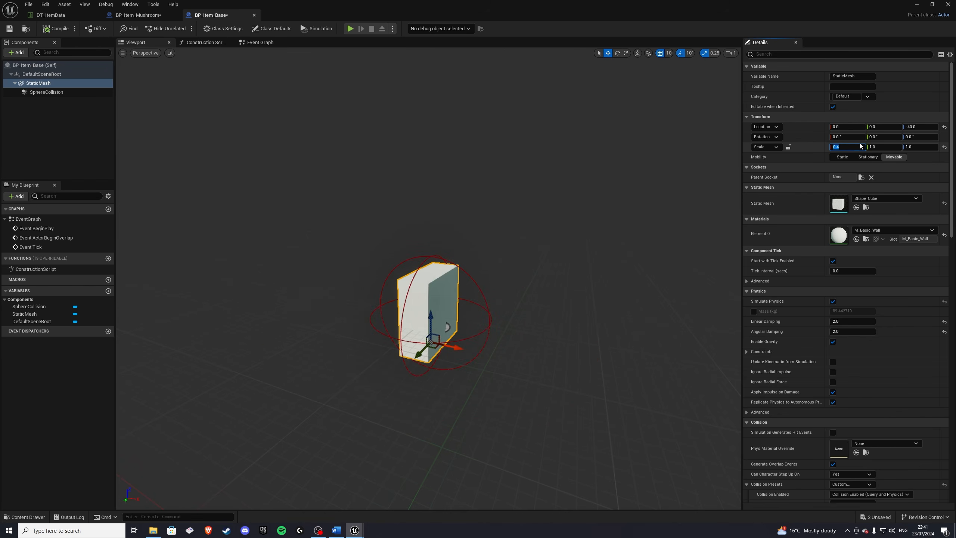
text(0.4)
click(917, 148)
text(0.4)
Step: Compile and save BP_Item_Base
click(613, 157)
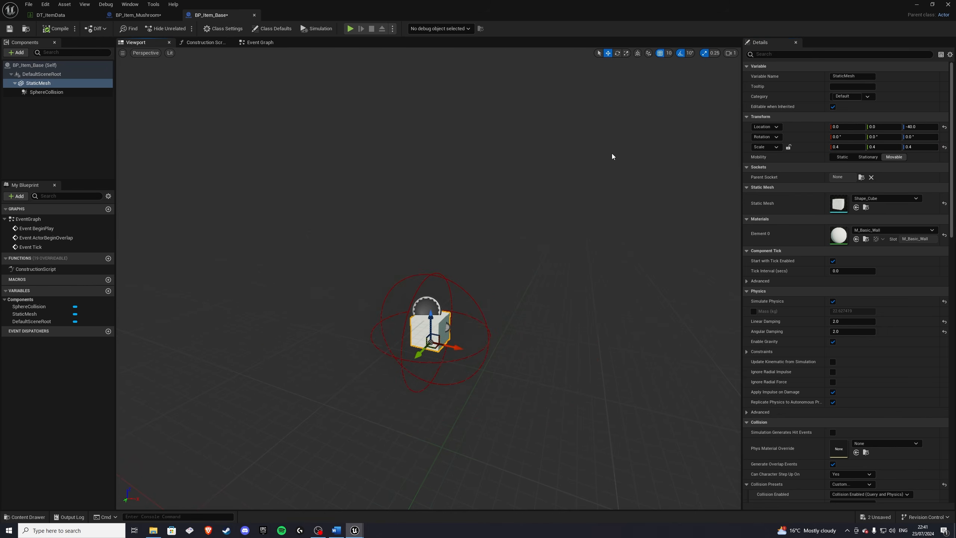
scroll(613, 157, down, 3)
key(w)
right_drag(614, 156, 614, 177)
key(s)
click(51, 27)
click(8, 30)
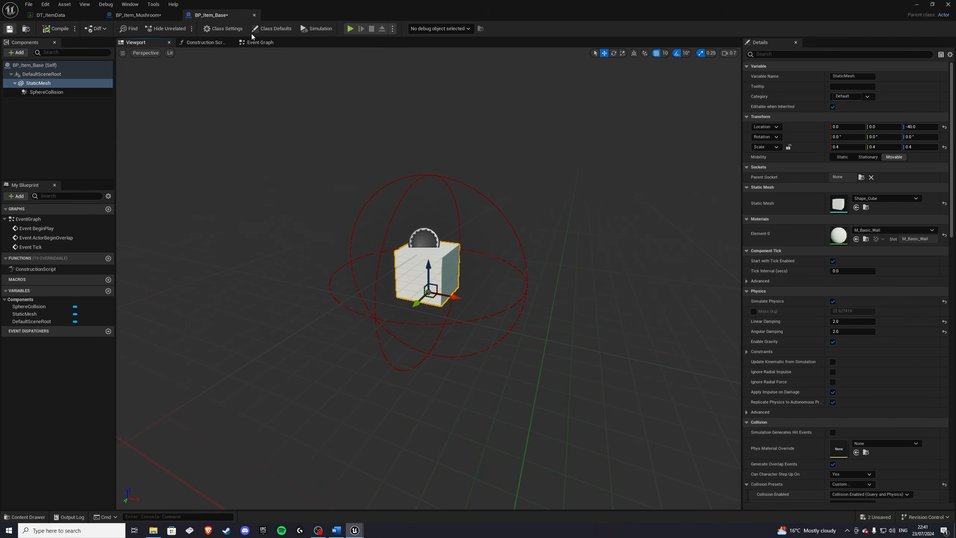
Step: Close BP_Item_Base, move BP_Item_Mushroom's sphere collision up to a Z location of about 90, and compile
click(254, 16)
key(w)
right_drag(367, 186, 360, 194)
scroll(367, 186, down, 3)
key(q)
key(w)
right_drag(441, 224, 442, 224)
drag(422, 237, 423, 187)
click(425, 214)
right_drag(423, 187, 431, 240)
click(44, 29)
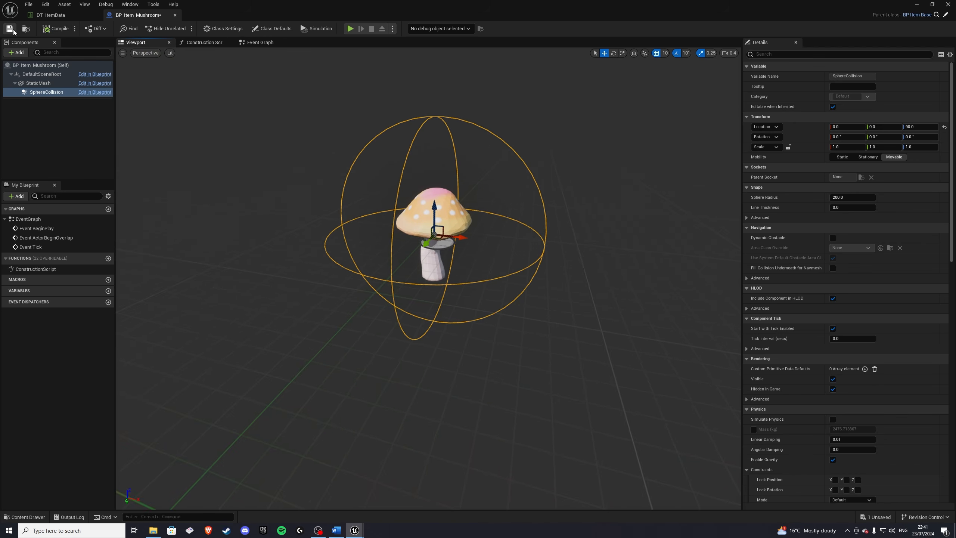
Step: Close the blueprint editor and message log, then place a BP_Item_Mushroom instance in the level near the player start
click(917, 4)
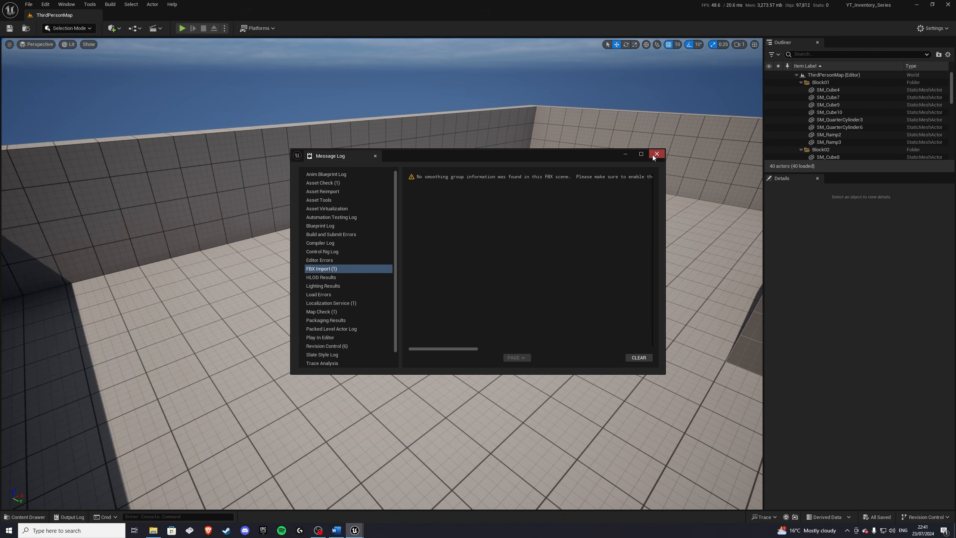
click(655, 155)
click(31, 520)
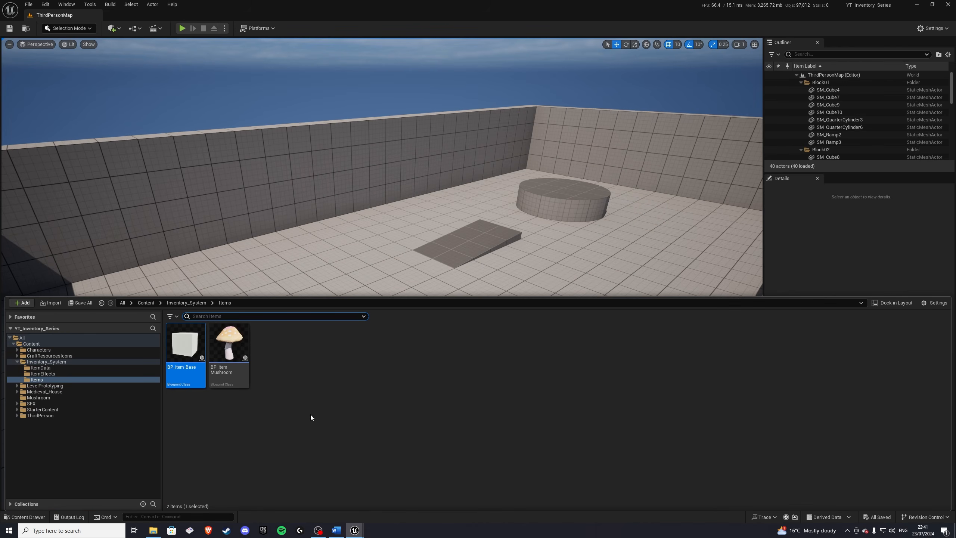
click(179, 304)
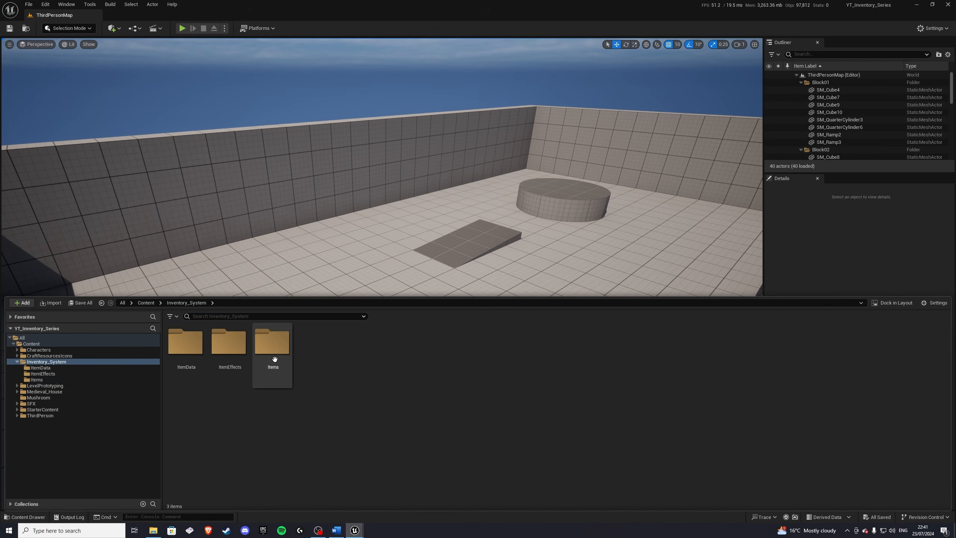
double_click(272, 342)
drag(229, 343, 385, 292)
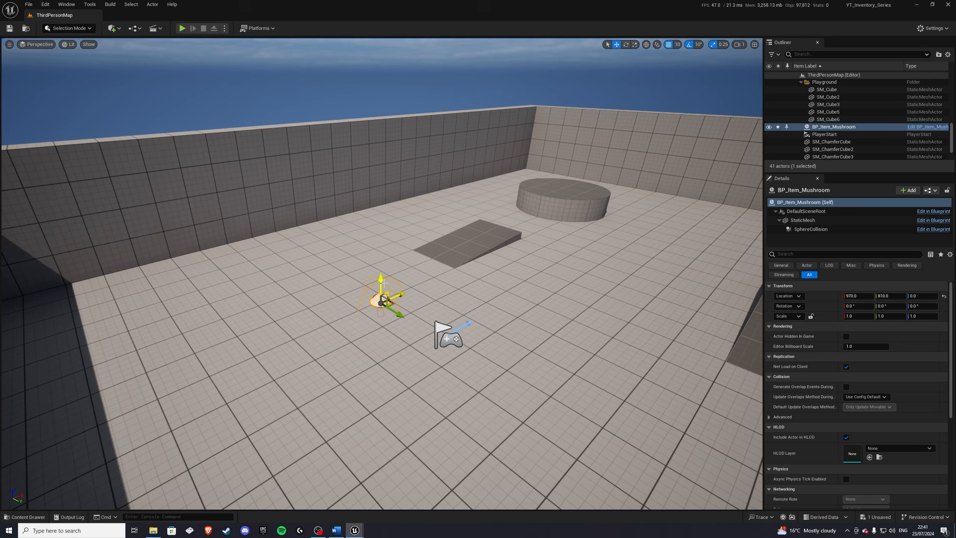
Step: Play in the editor and walk the character toward the mushroom to test it
click(182, 29)
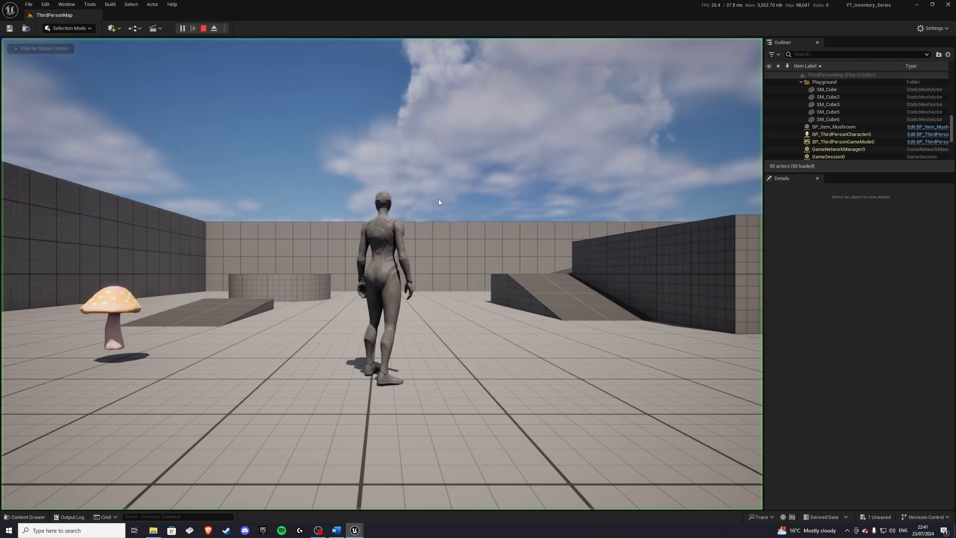
key(w)
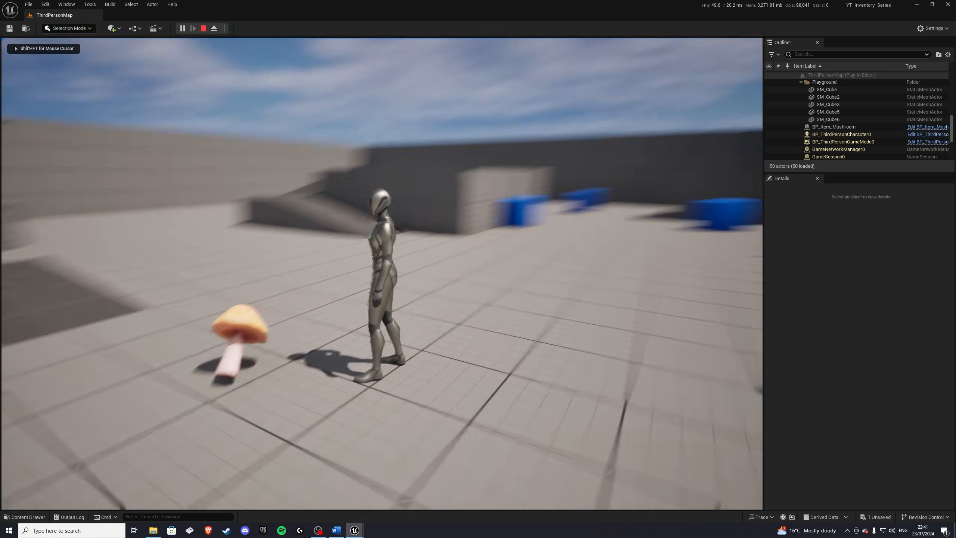
key(w)
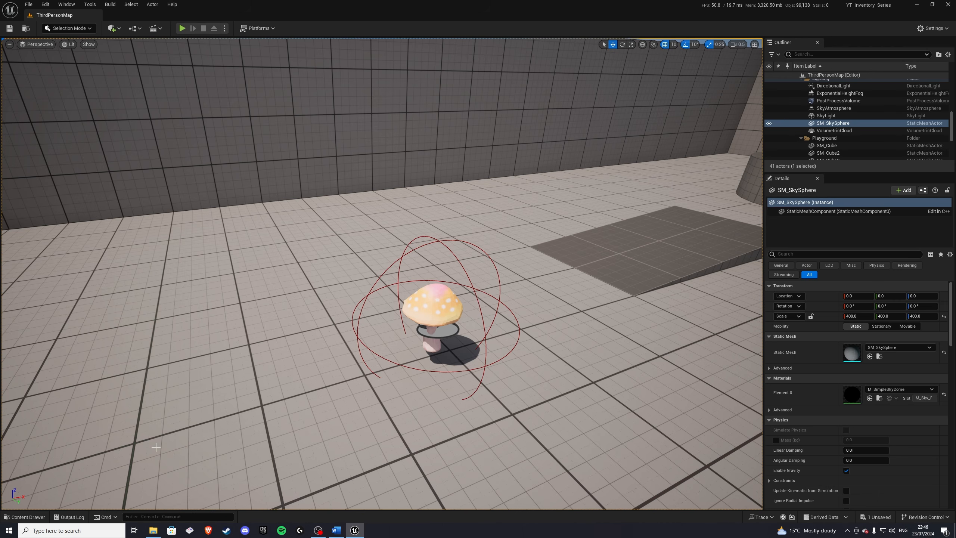
Step: Create a child blueprint of BP_ItemEffect_Base in the ItemEffects folder named BP_ItemEffect_RestoreHealth
click(33, 519)
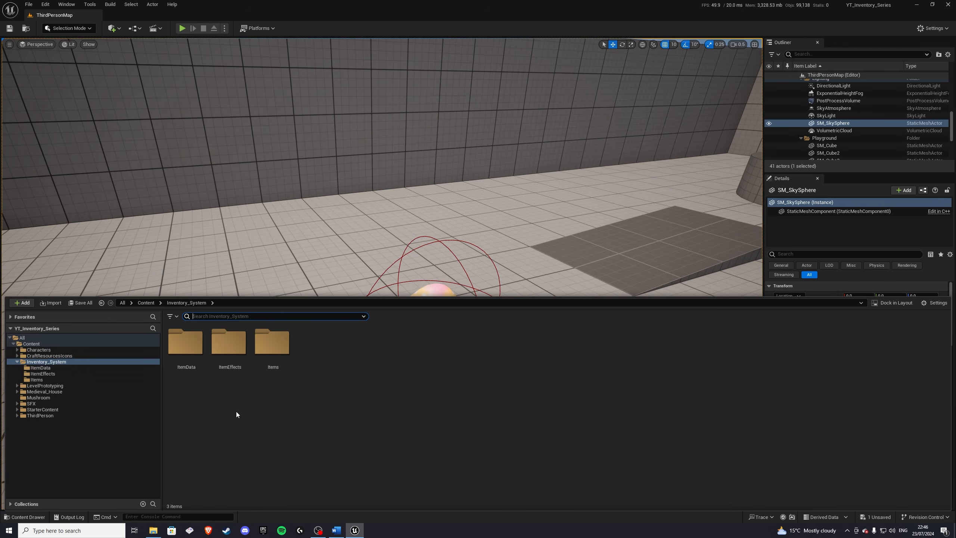
double_click(225, 348)
click(190, 349)
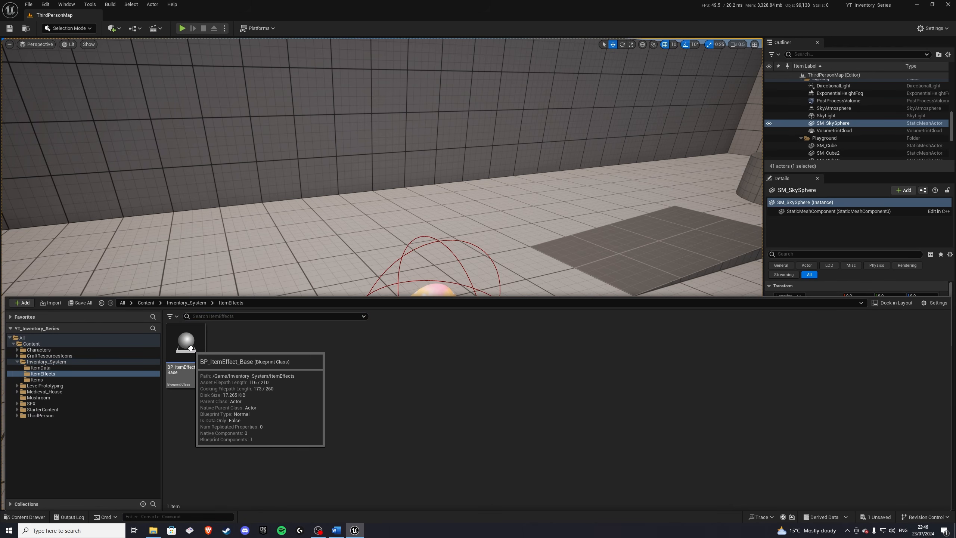
right_click(192, 350)
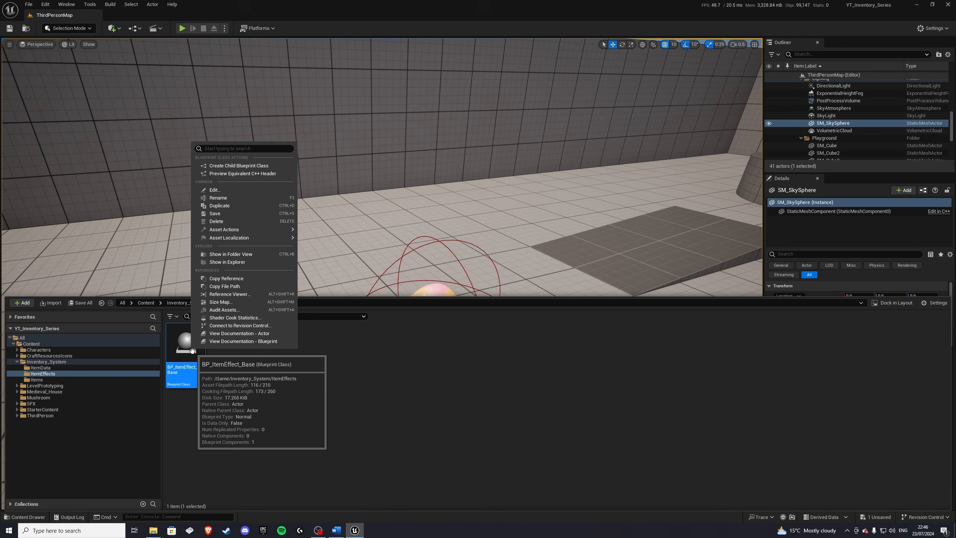
click(239, 166)
text(BP_ItemEffect_Ba)
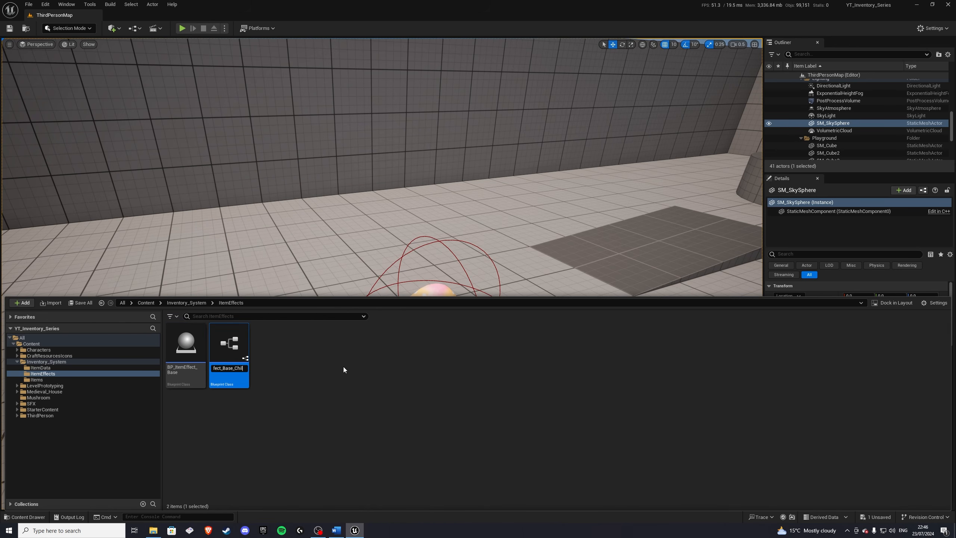
key(BackSpace)
key(BackSpace)
text(RestoreHealth)
key(Return)
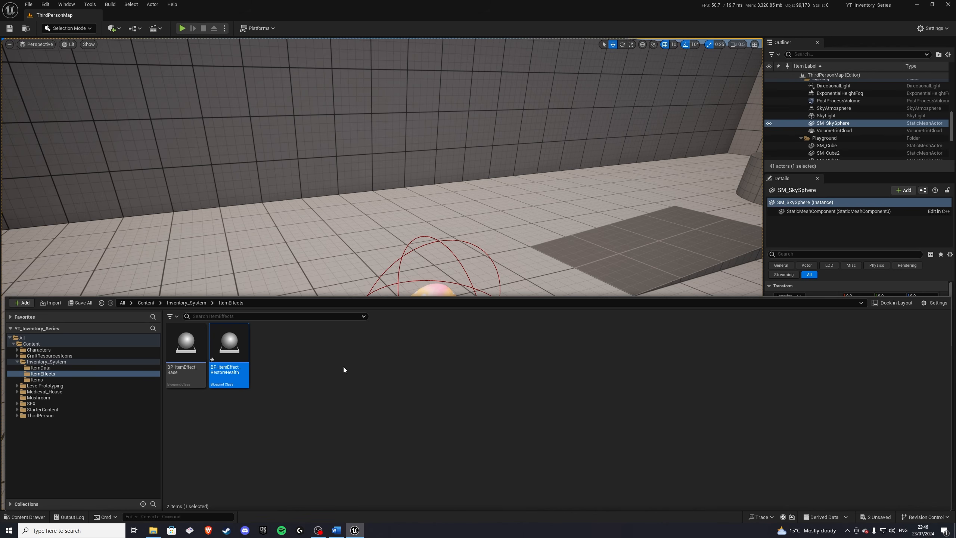
Step: Open BP_ItemEffect_Base and connect a Print String node to Event BeginPlay
click(184, 344)
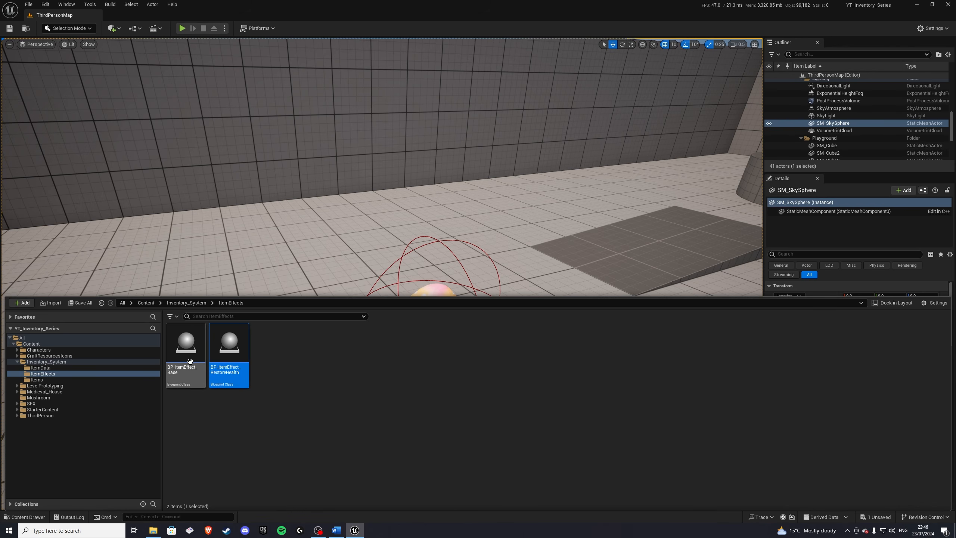
double_click(183, 345)
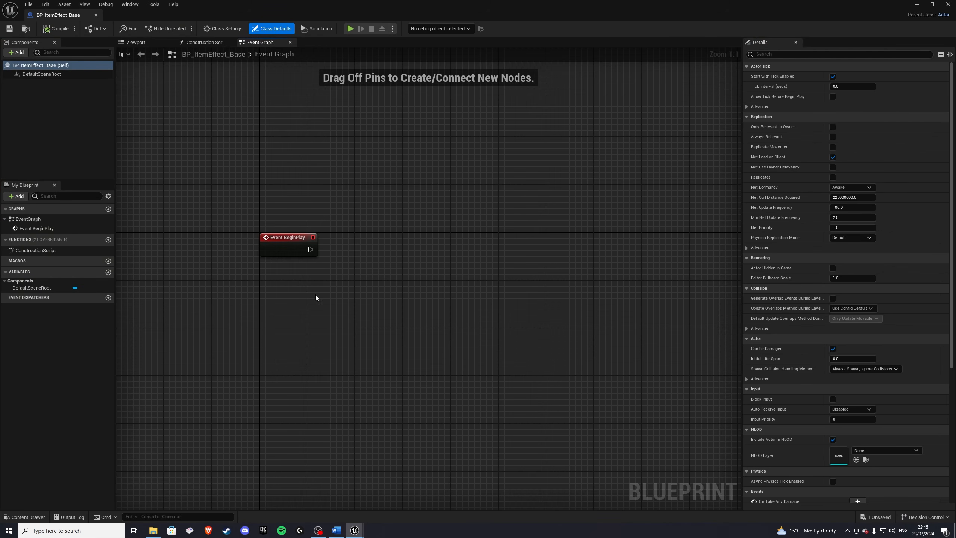
drag(366, 250, 366, 250)
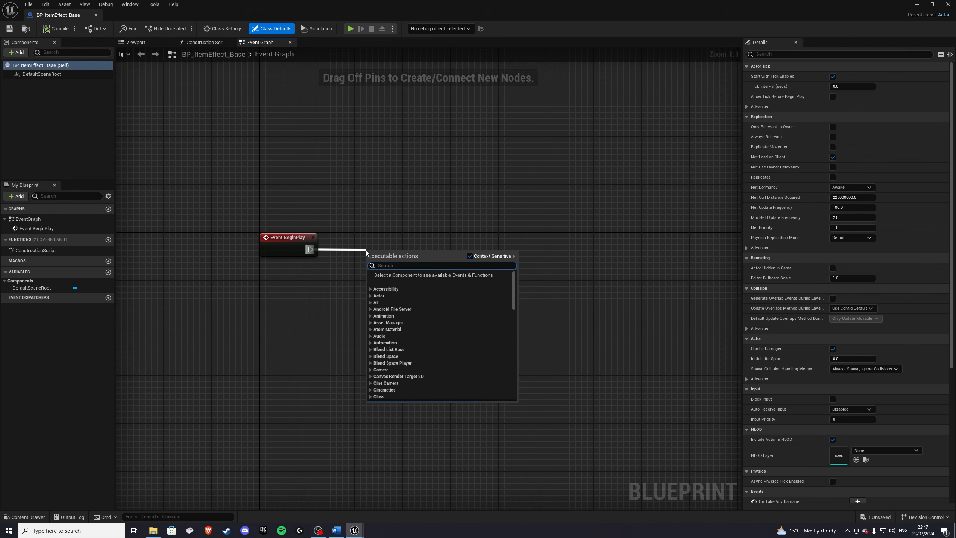
text(print)
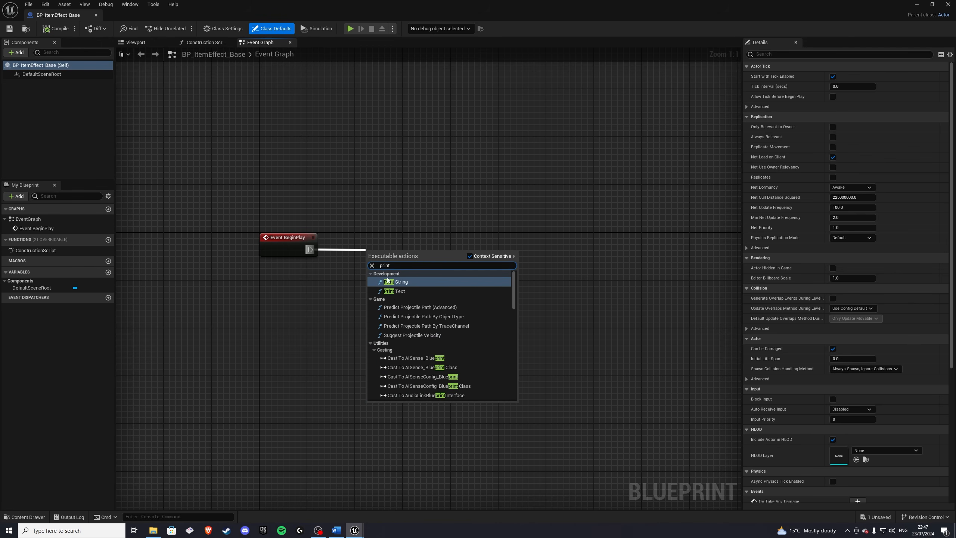
click(388, 282)
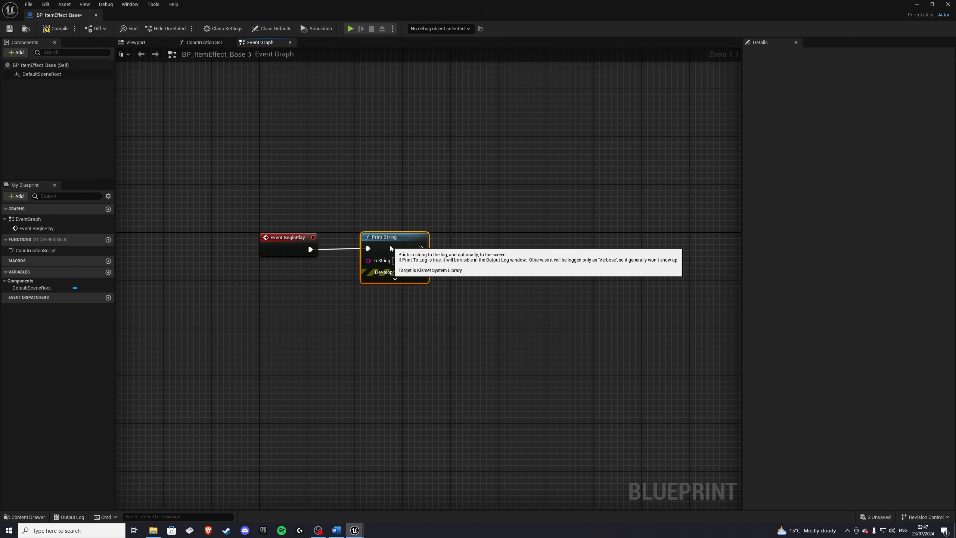
Step: Promote the Print String's In String input to a string variable named ItemEffect
drag(368, 261, 314, 295)
click(341, 335)
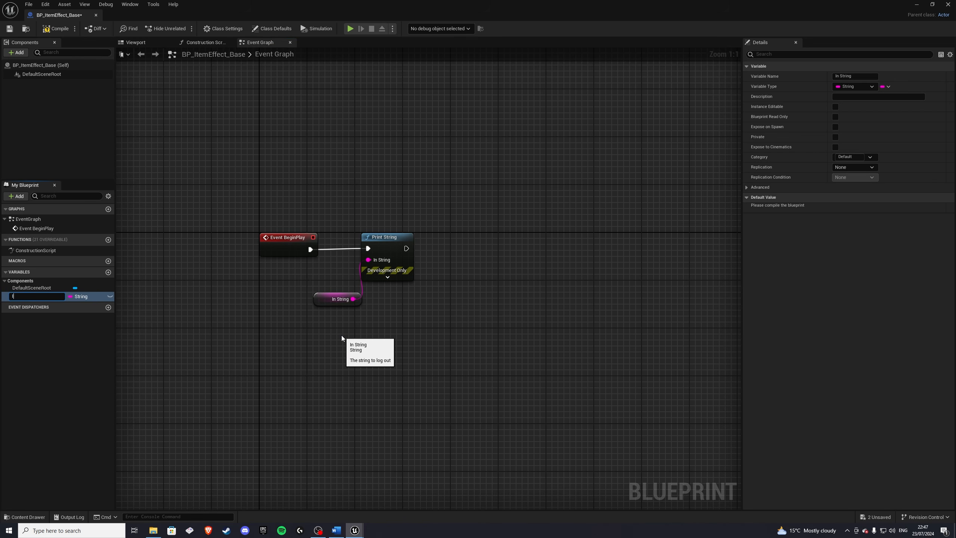
text(ItemEffect)
key(Return)
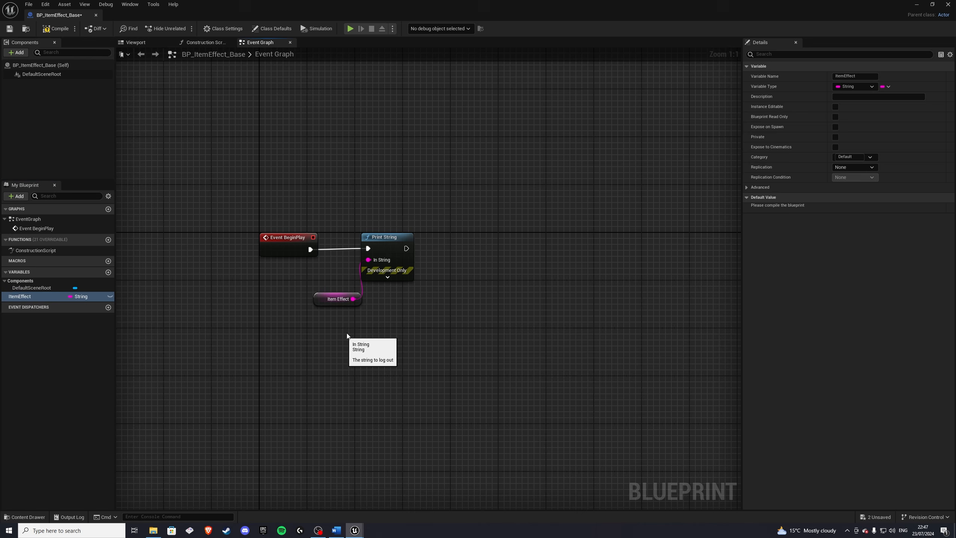
Step: Make the ItemEffect variable instance editable and exposed on spawn, tidy its node, and close the blueprint
click(314, 301)
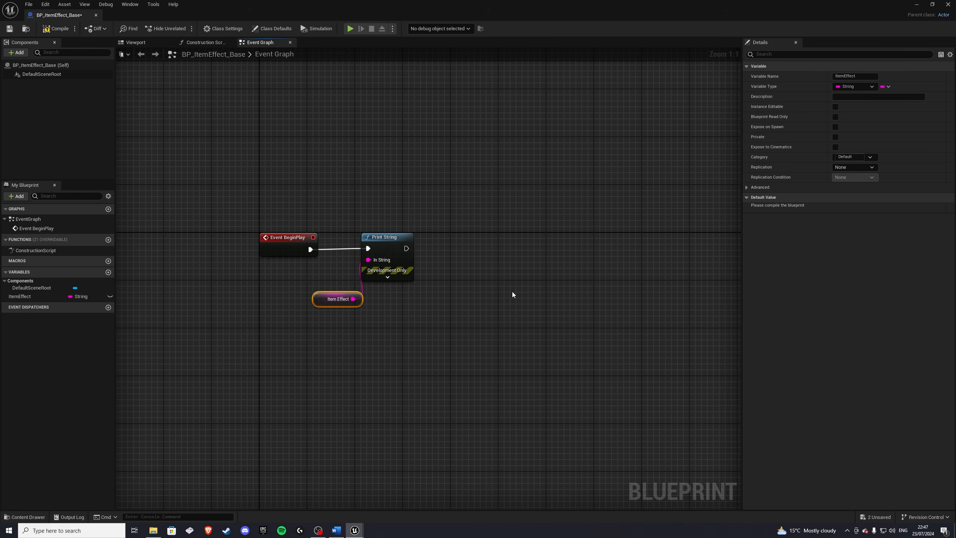
click(835, 107)
click(835, 127)
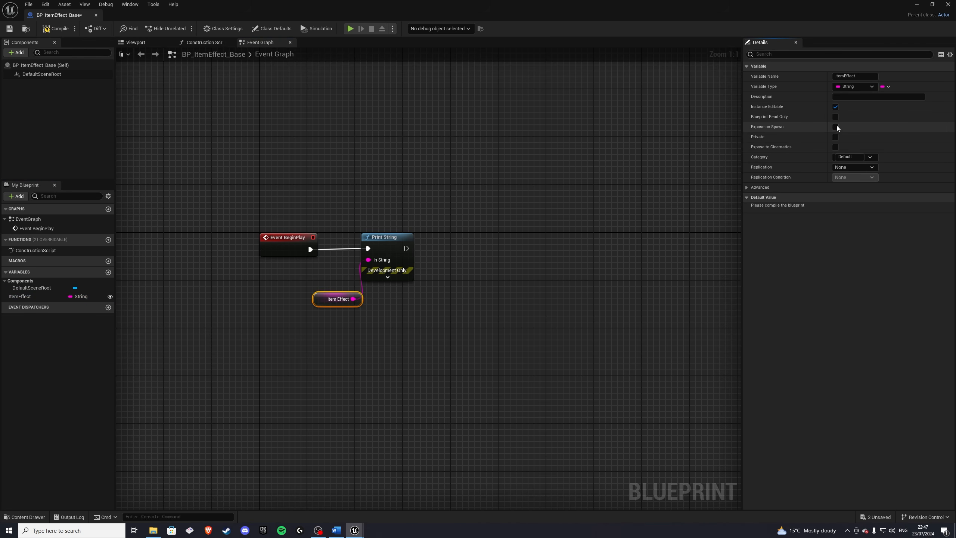
drag(321, 296, 305, 284)
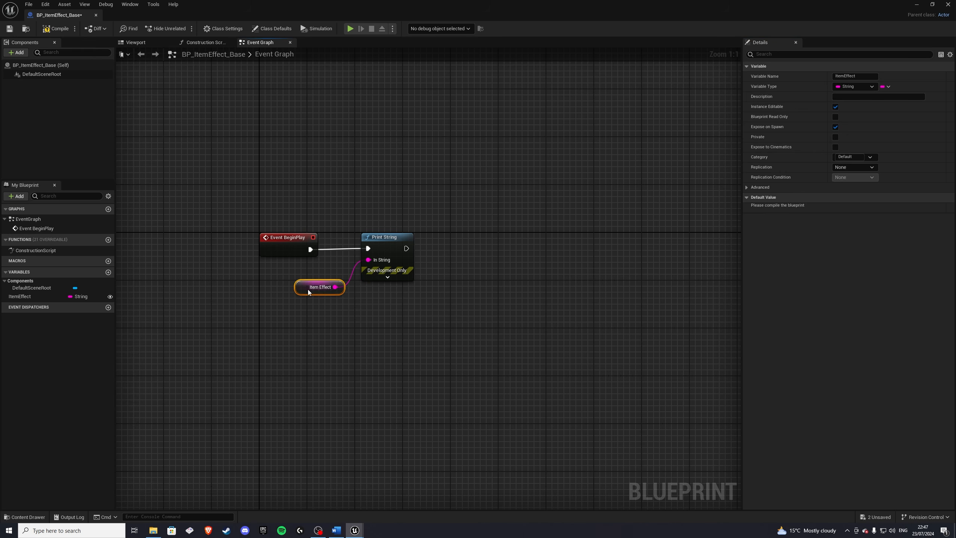
click(177, 118)
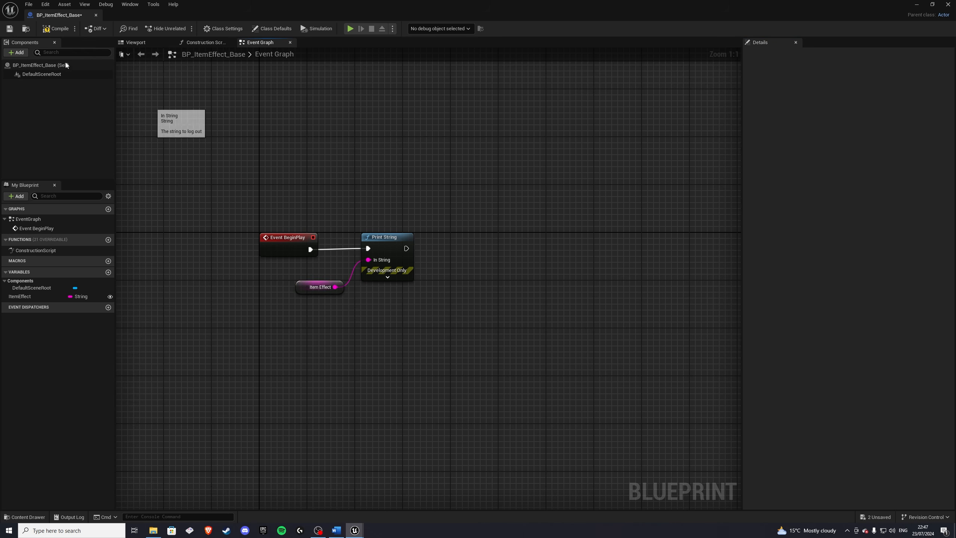
click(96, 15)
Step: Open BP_ItemEffect_RestoreHealth, set its Item Effect default to "Restored 20 Health", compile, and close it
click(26, 517)
double_click(230, 350)
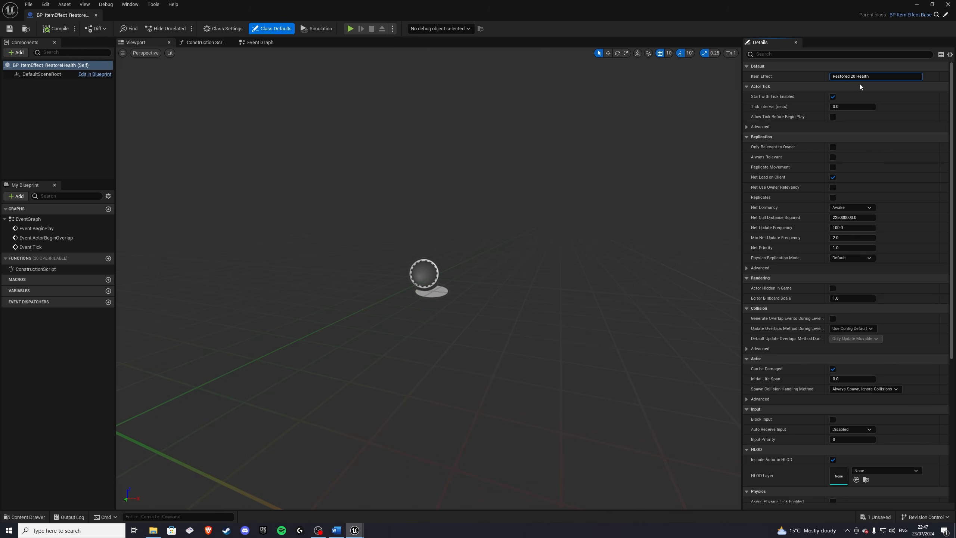
click(56, 29)
click(96, 15)
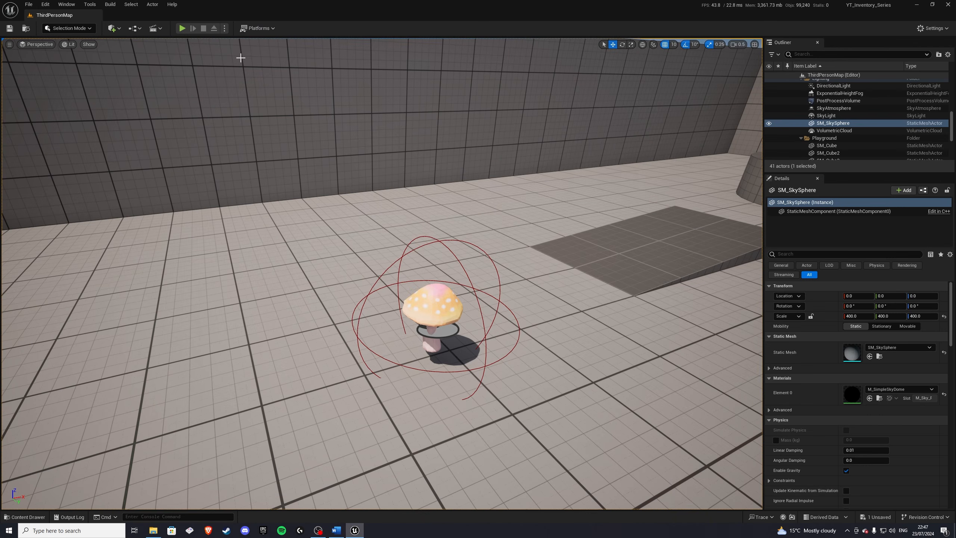
Step: Play the level again and move the character around near the mushroom
click(182, 29)
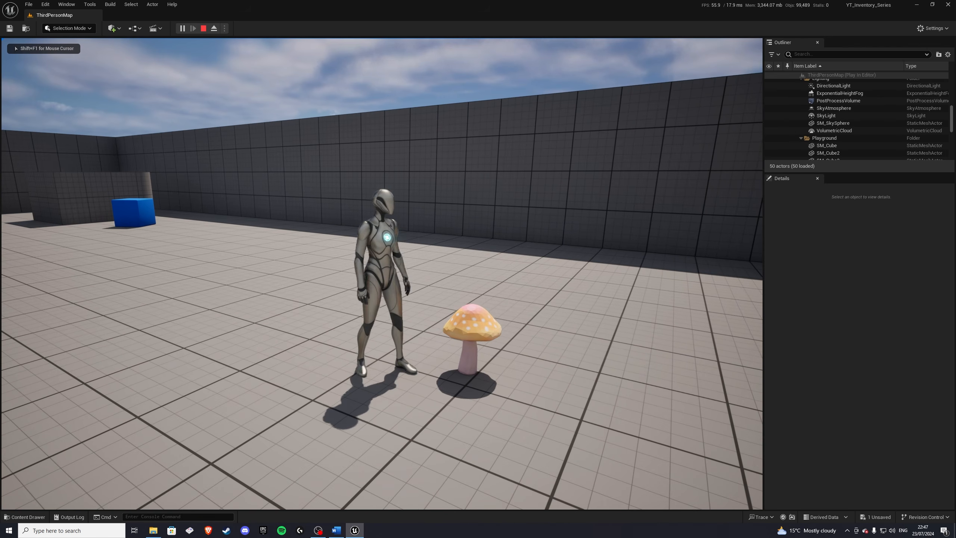
key(w)
key(d)
key(s)
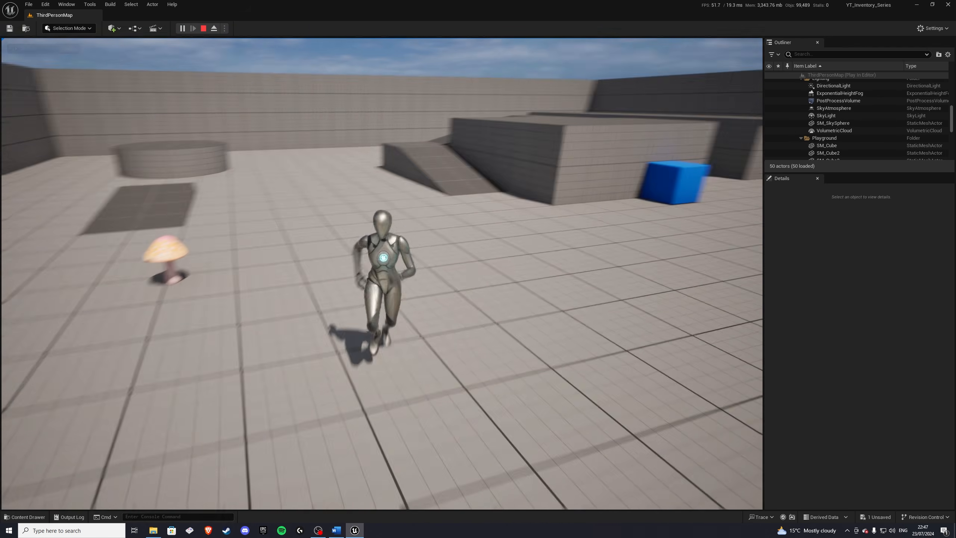
key(a)
key(w)
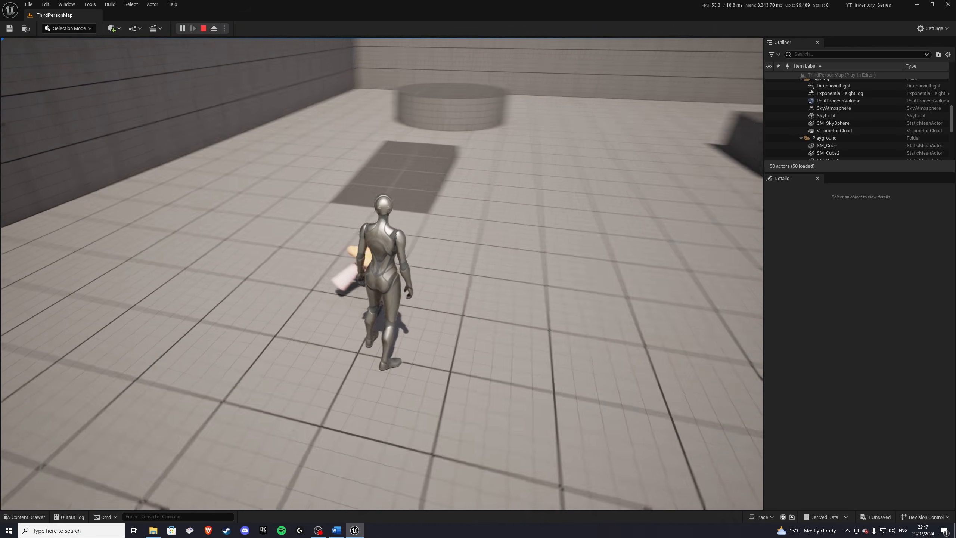
key(a)
key(w)
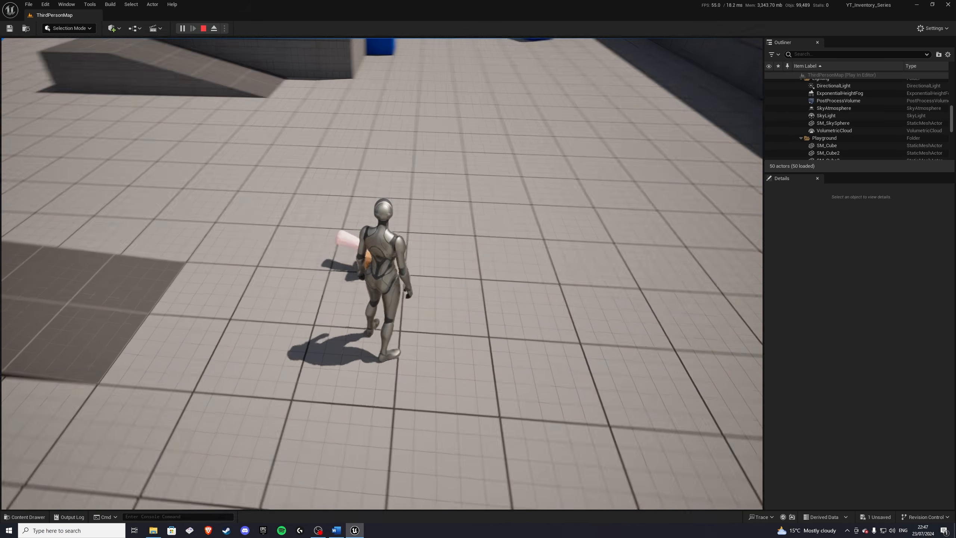
key(a)
key(w)
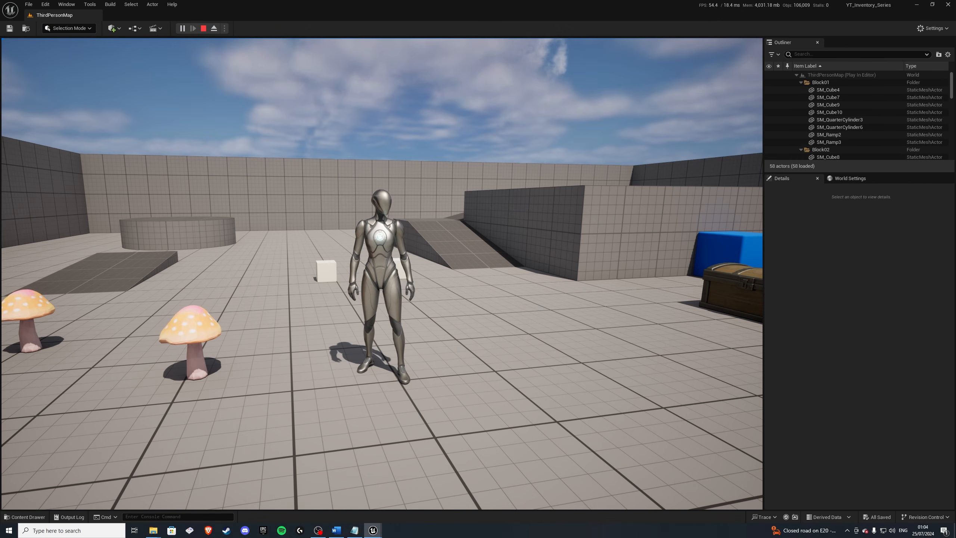